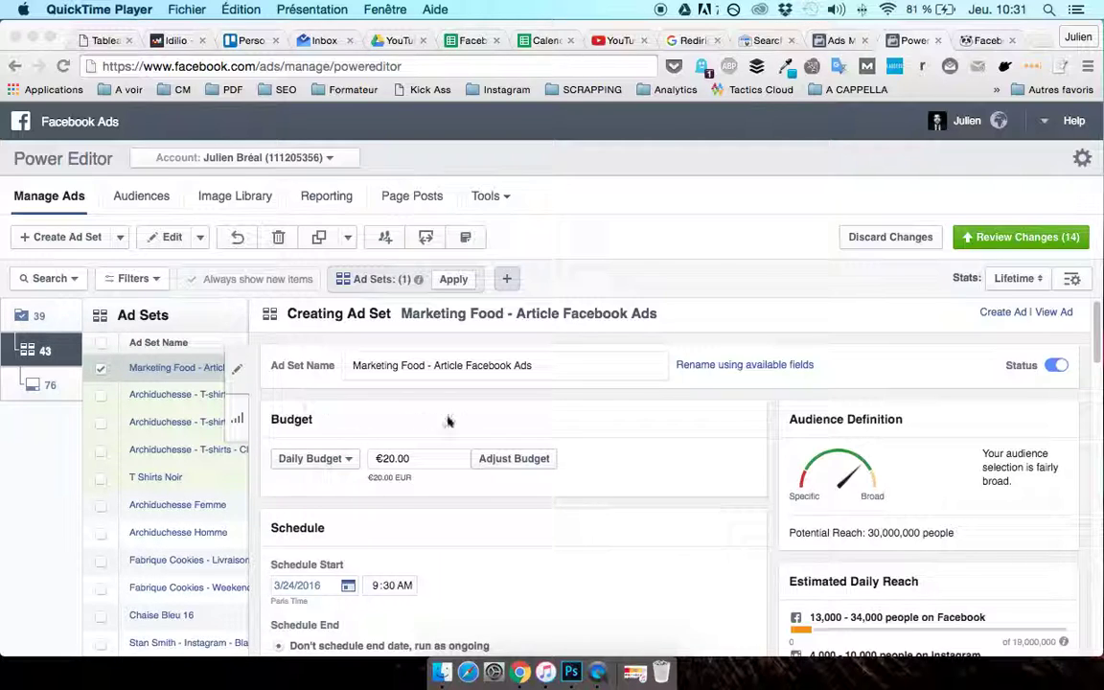
Step: Examine the Marketing Food - Article Facebook Ads ad set's budget, schedule, audience and estimated reach settings
{"action": "left_click", "coordinate": [492, 372]}
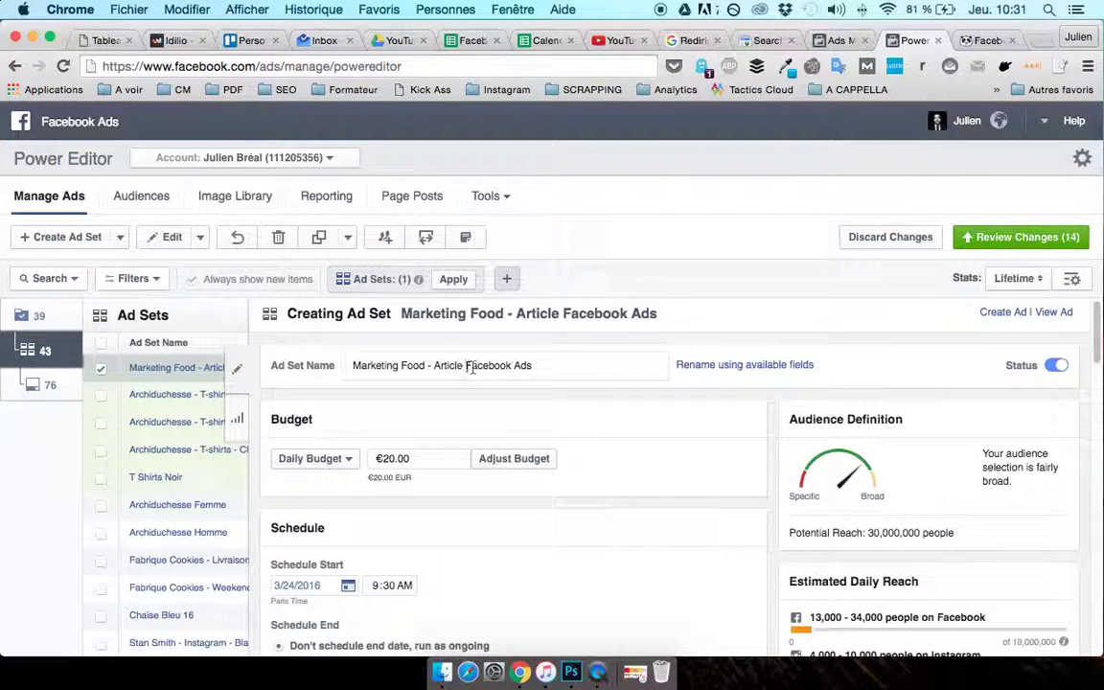
{"action": "scroll", "coordinate": [433, 368], "scroll_direction": "down", "scroll_amount": 1}
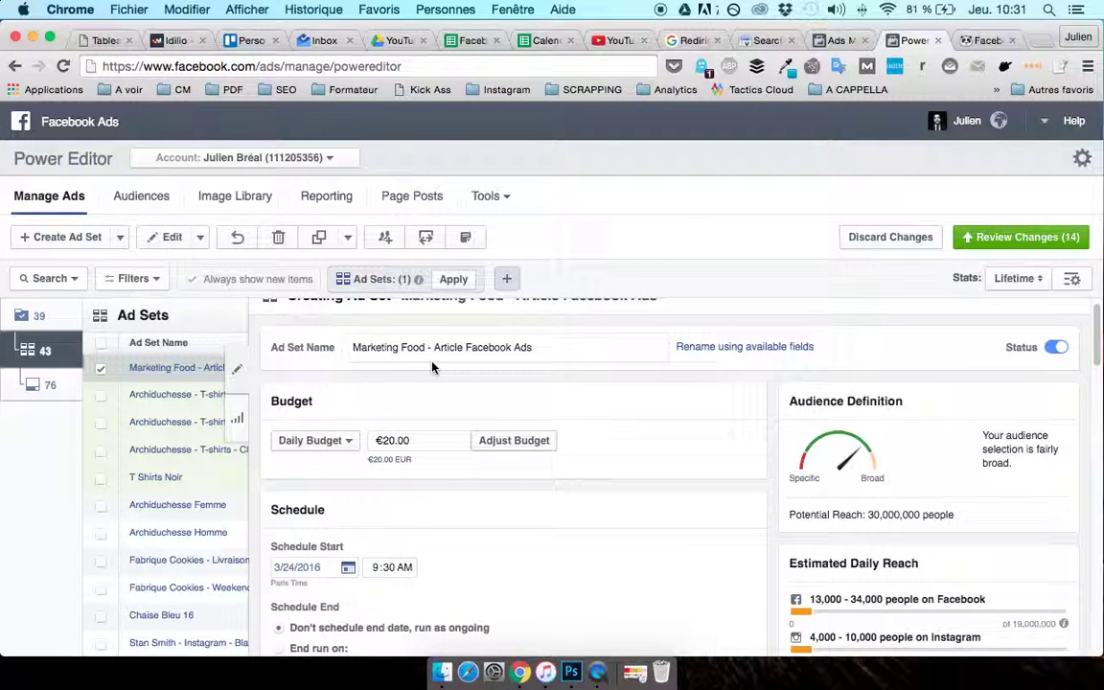
{"action": "scroll", "coordinate": [462, 349], "scroll_direction": "down", "scroll_amount": 2}
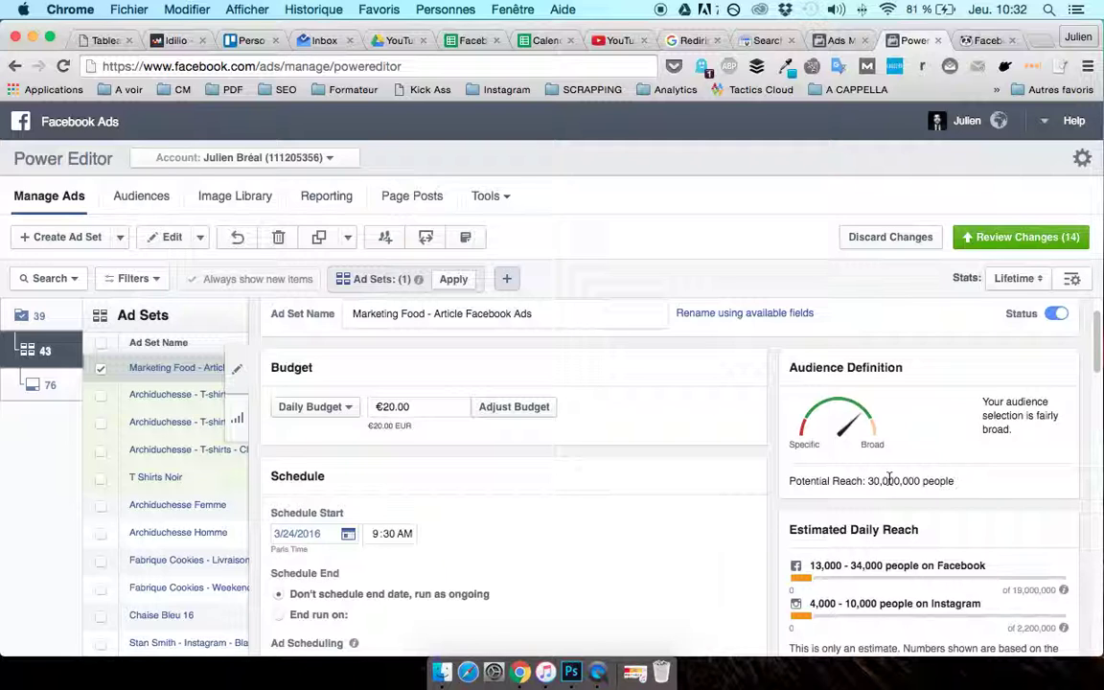
{"action": "scroll", "coordinate": [616, 508], "scroll_direction": "down", "scroll_amount": 5}
{"action": "scroll", "coordinate": [616, 507], "scroll_direction": "down", "scroll_amount": 5}
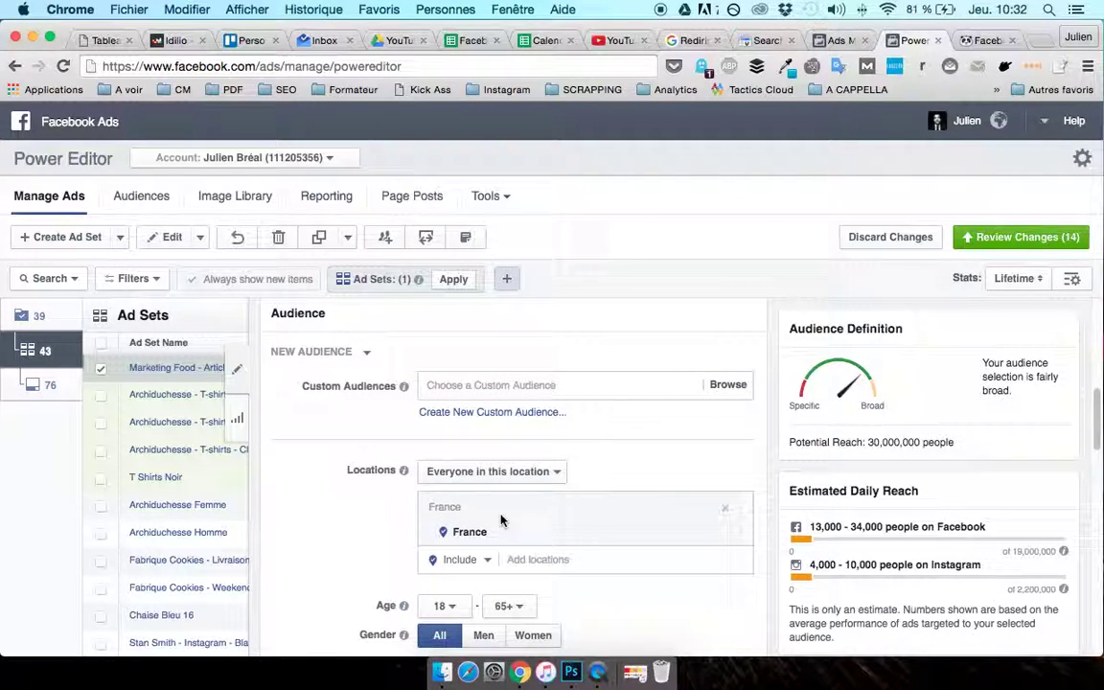
{"action": "scroll", "coordinate": [359, 526], "scroll_direction": "up", "scroll_amount": 3}
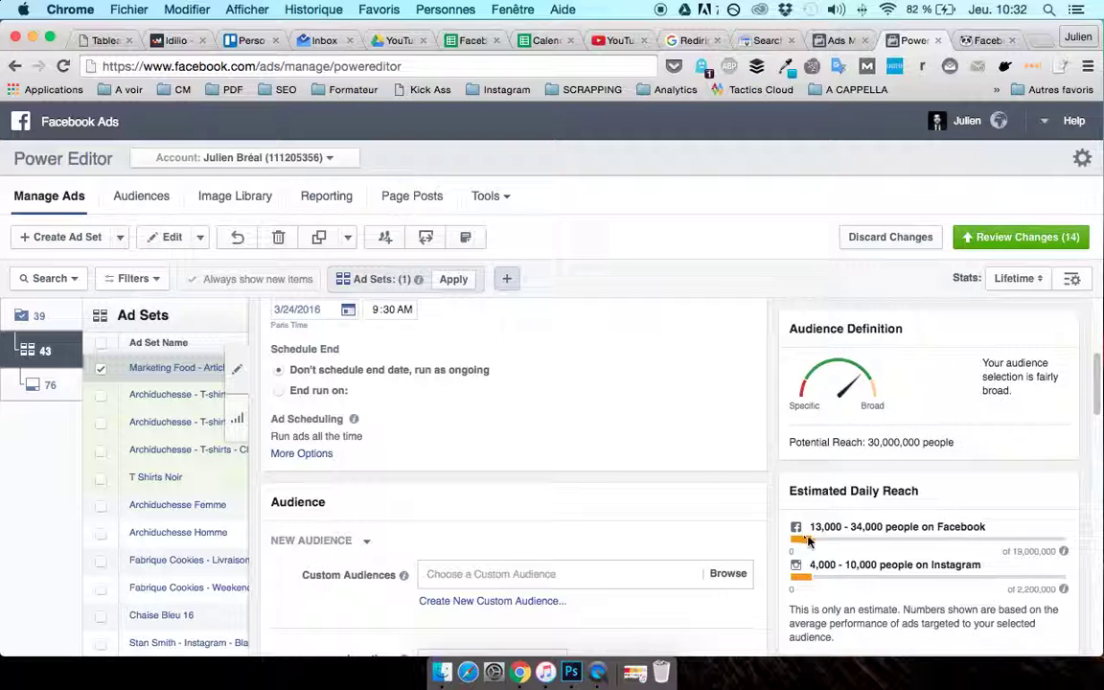
{"action": "scroll", "coordinate": [547, 491], "scroll_direction": "up", "scroll_amount": 5}
{"action": "scroll", "coordinate": [547, 491], "scroll_direction": "up", "scroll_amount": 2}
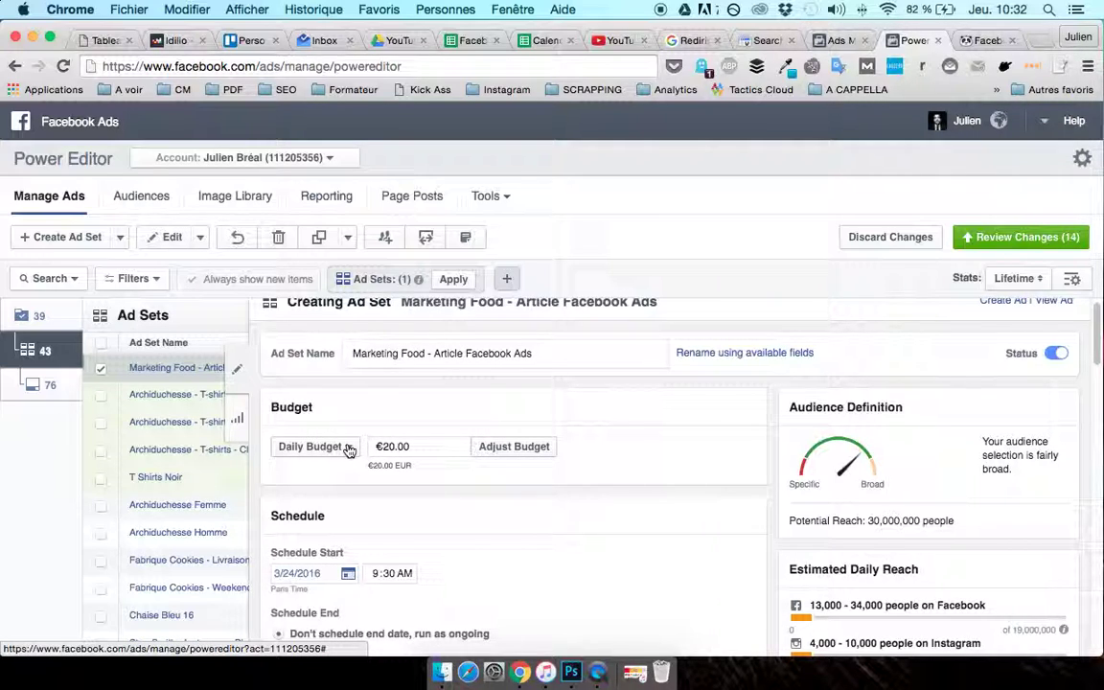
Step: Look at the budget types offered for the ad set, leaving Daily Budget selected
{"action": "left_click", "coordinate": [349, 450]}
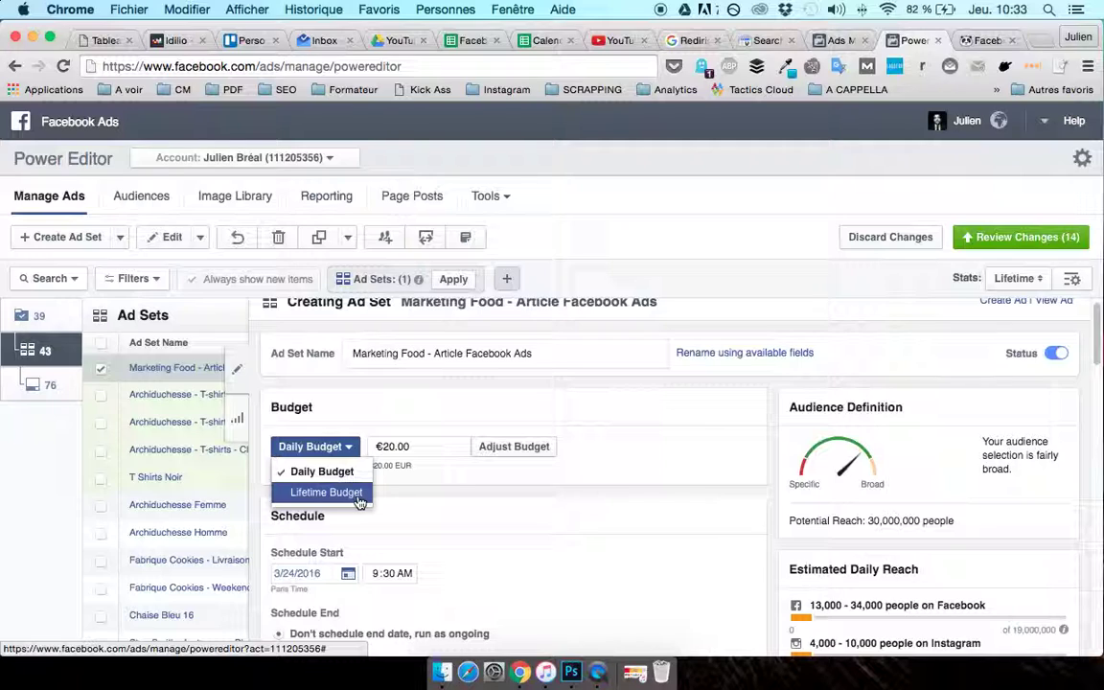
{"action": "left_click", "coordinate": [443, 481]}
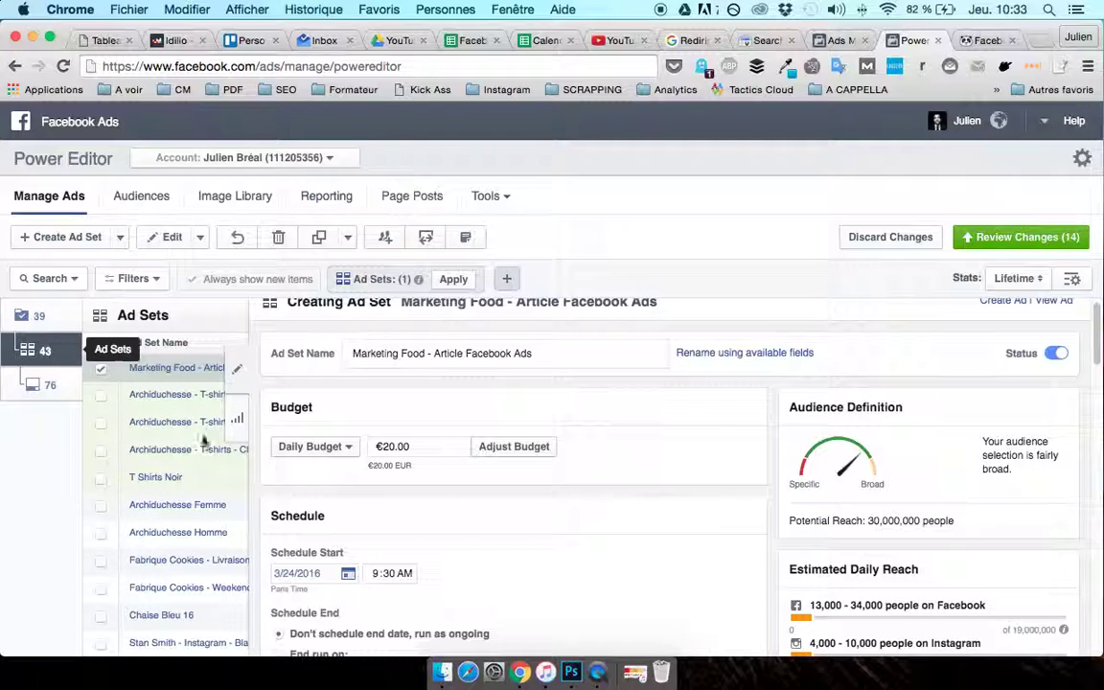
{"action": "left_click", "coordinate": [341, 450]}
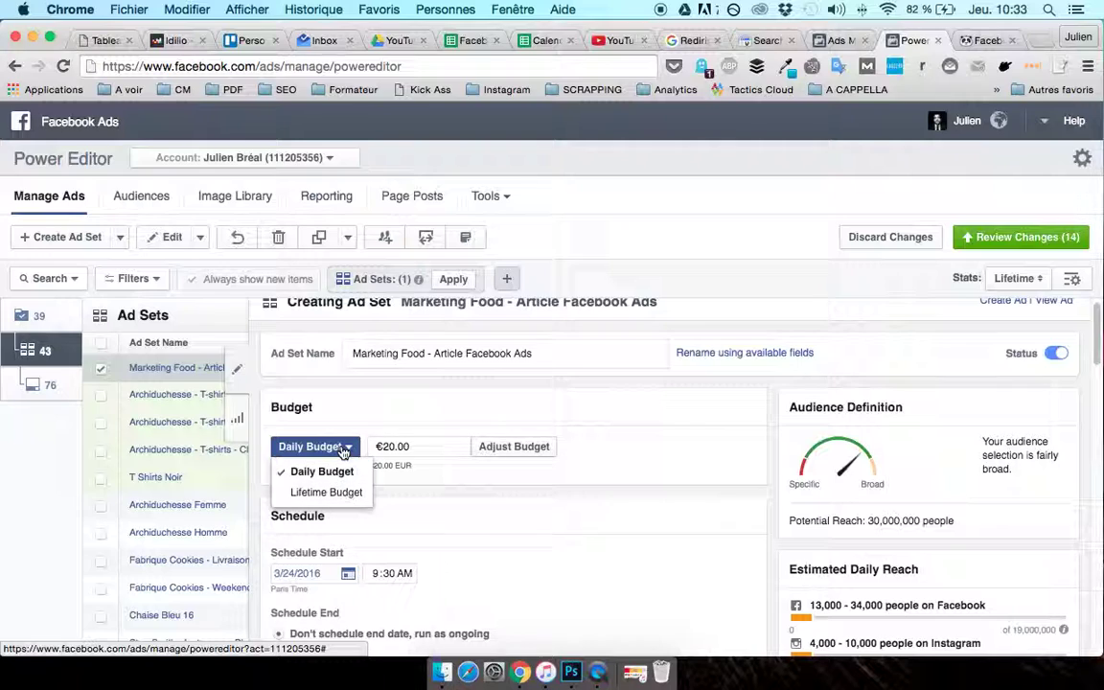
{"action": "left_click", "coordinate": [449, 475]}
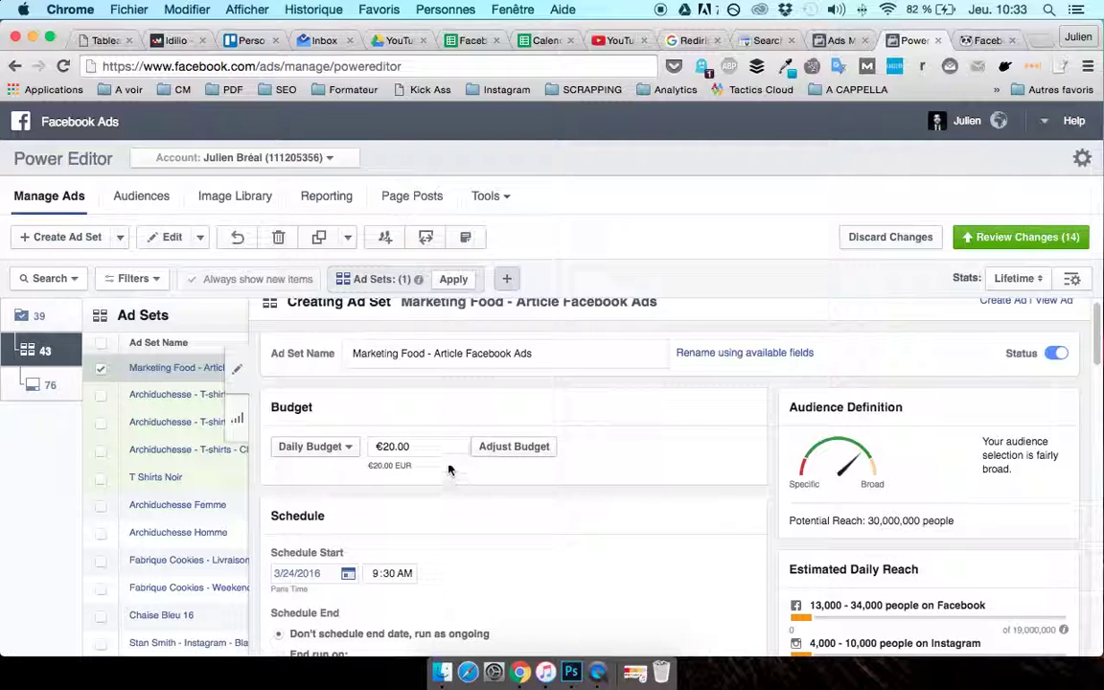
Step: Try the budget adjustment's decrease and increase options with a 1% daily increase, and cancel without applying
{"action": "left_click", "coordinate": [508, 452]}
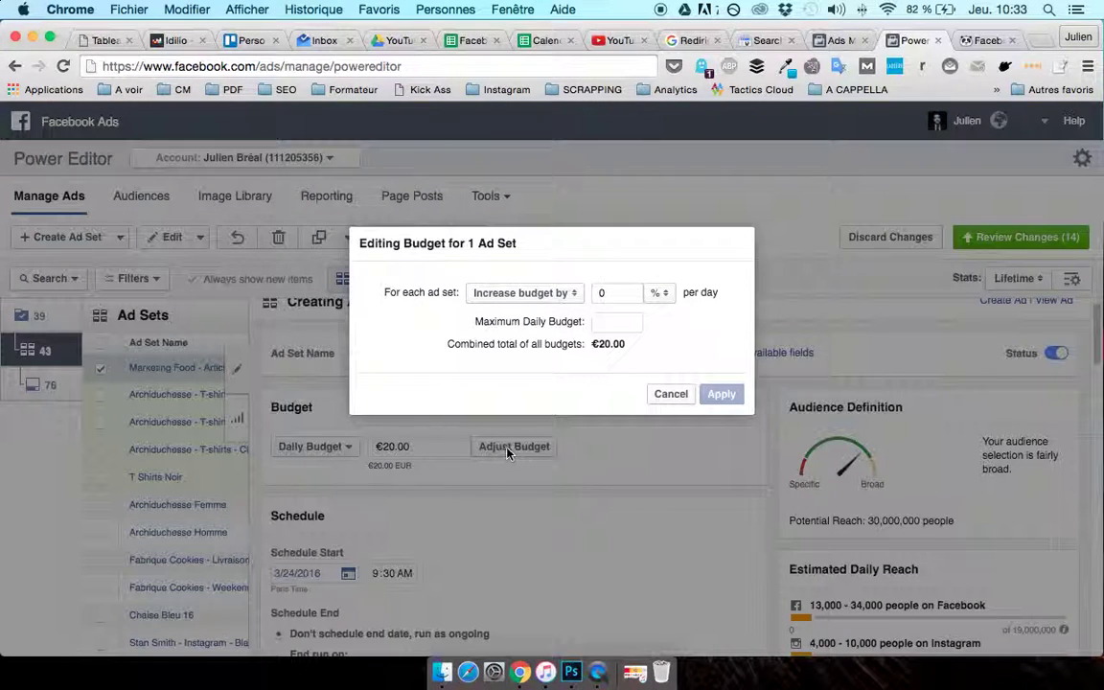
{"action": "left_click", "coordinate": [559, 296]}
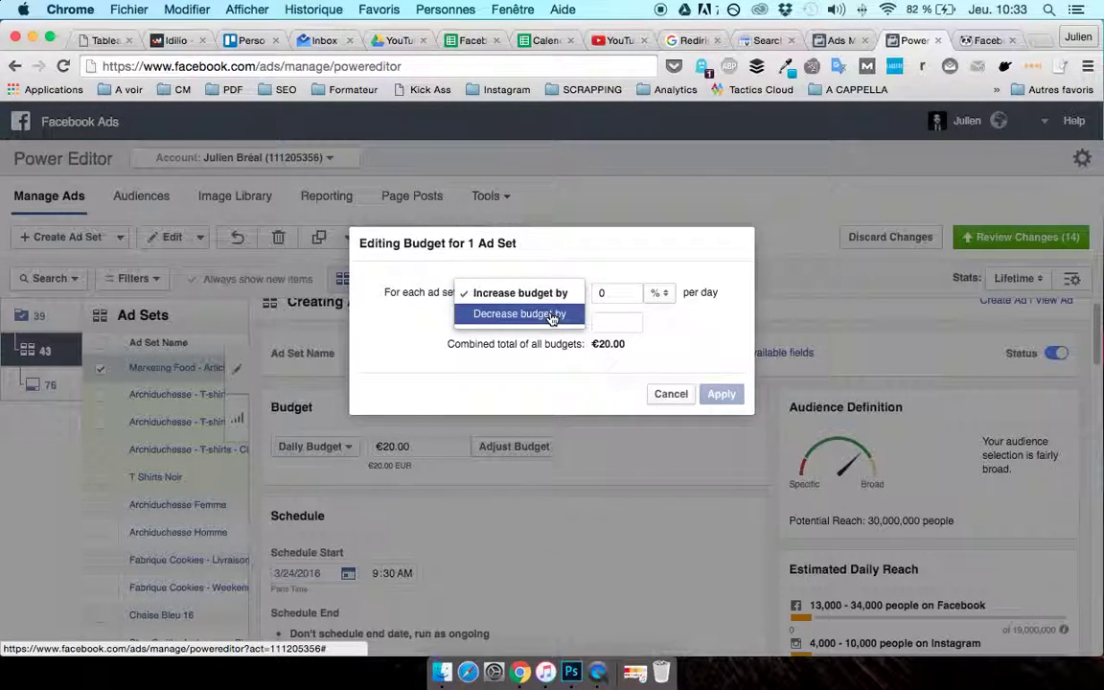
{"action": "left_click", "coordinate": [552, 318]}
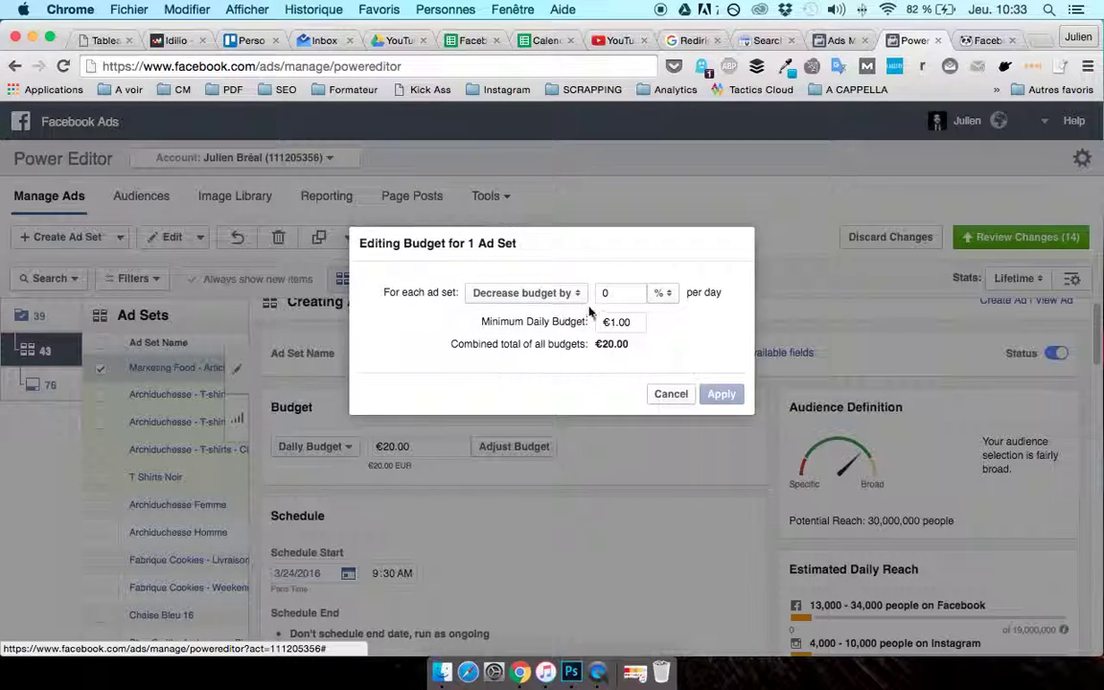
{"action": "left_click", "coordinate": [664, 297]}
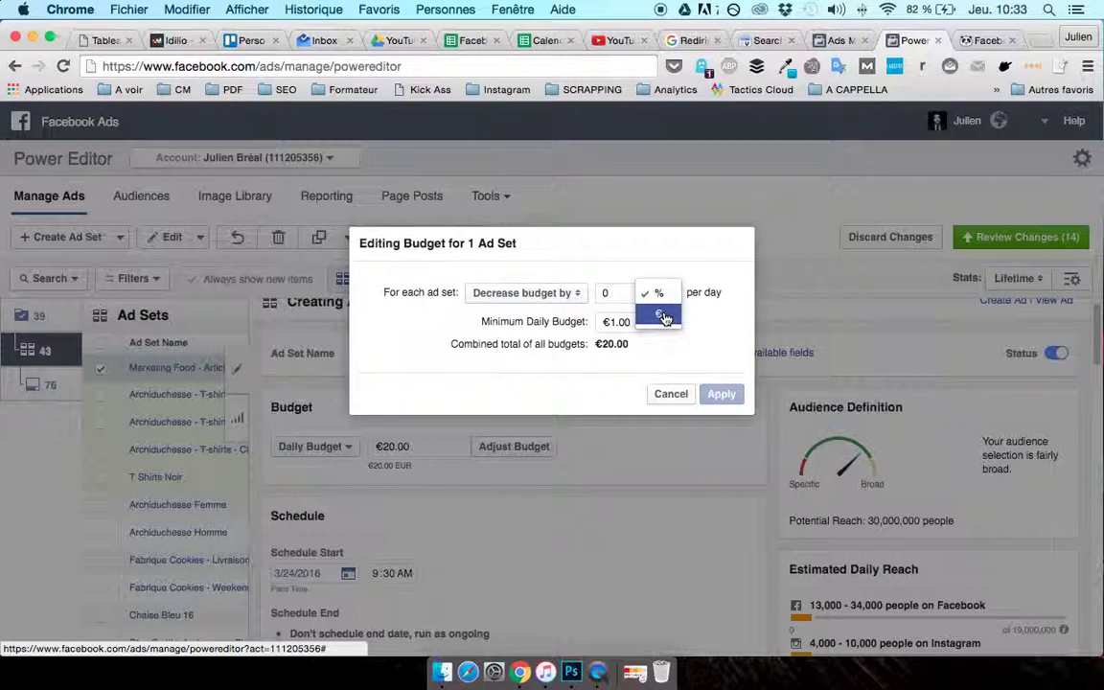
{"action": "left_click", "coordinate": [558, 291]}
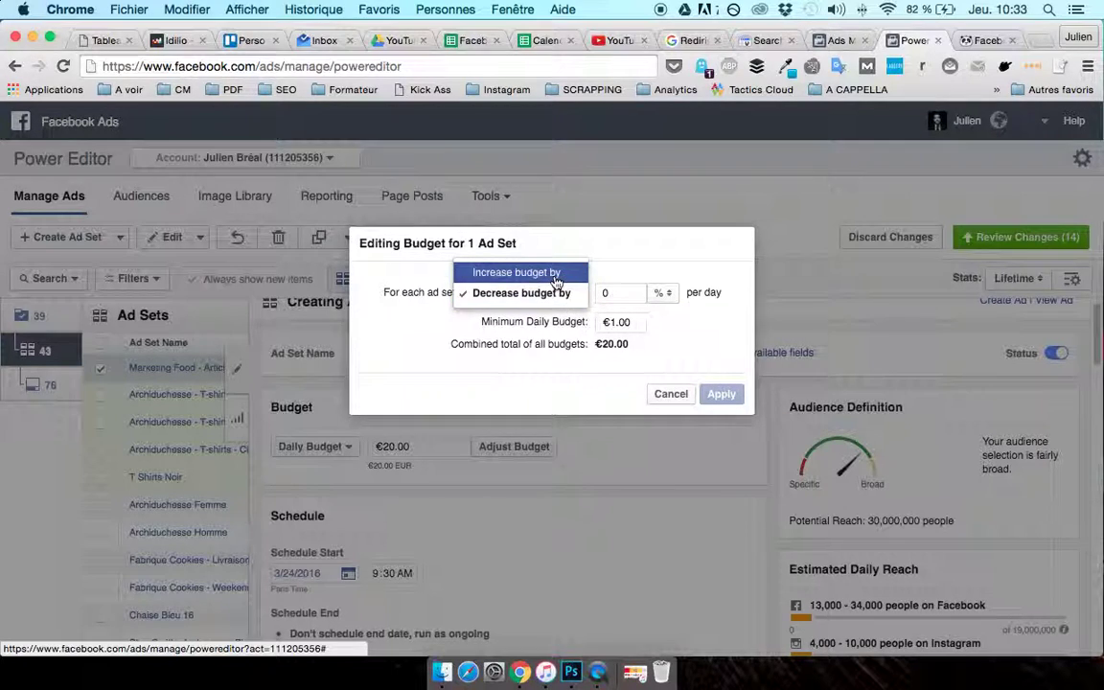
{"action": "left_click", "coordinate": [556, 278]}
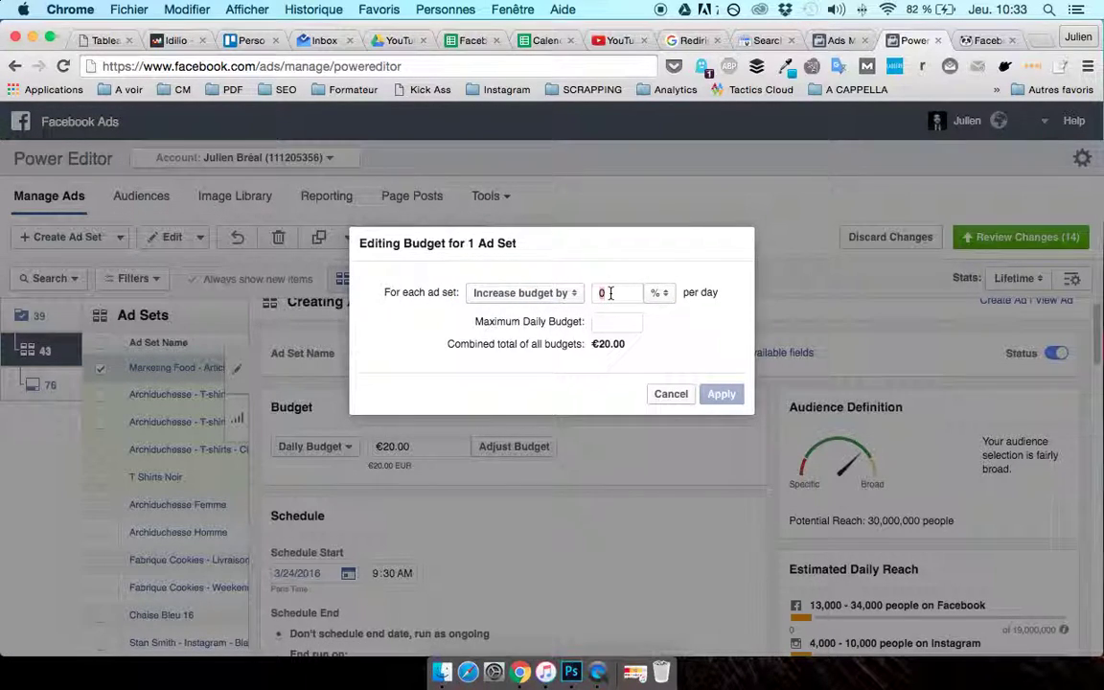
{"action": "left_click", "coordinate": [610, 294]}
{"action": "type", "text": "1"}
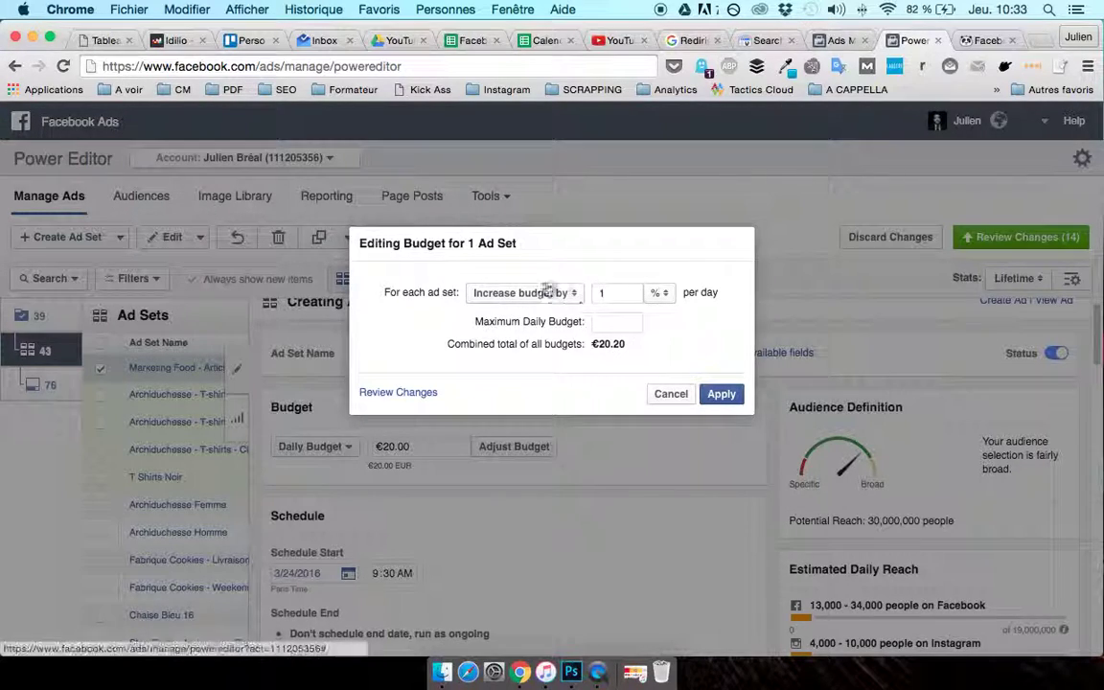
{"action": "left_click", "coordinate": [671, 394]}
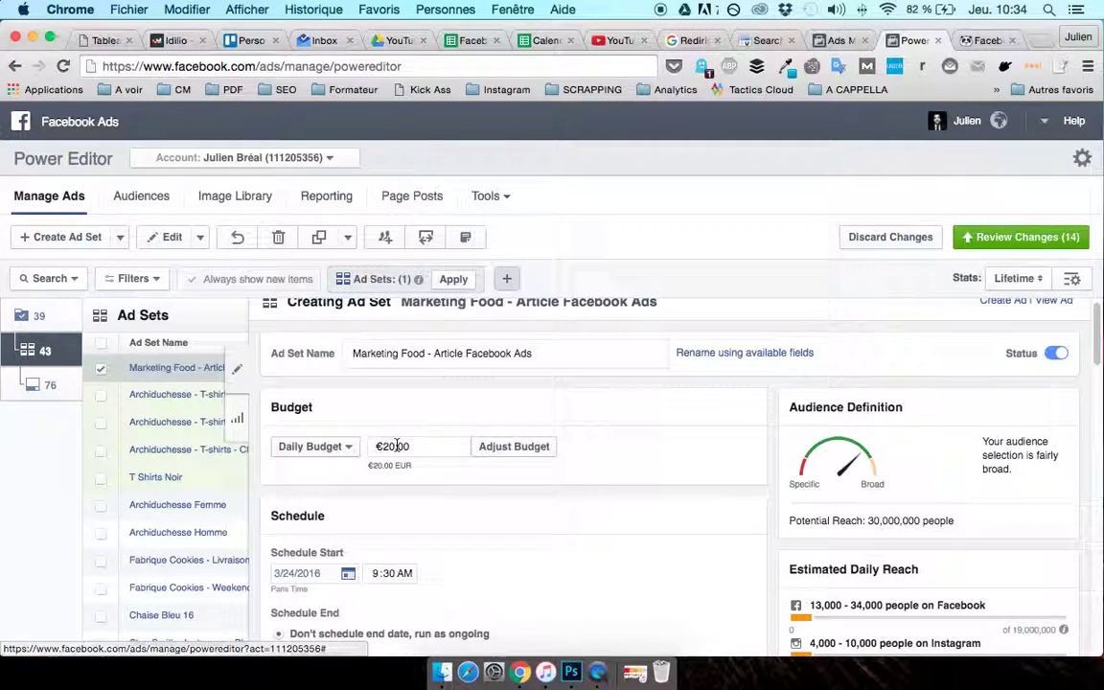
Step: Try the Lifetime Budget type on the ad set and return it to Daily Budget
{"action": "scroll", "coordinate": [517, 488], "scroll_direction": "down", "scroll_amount": 2}
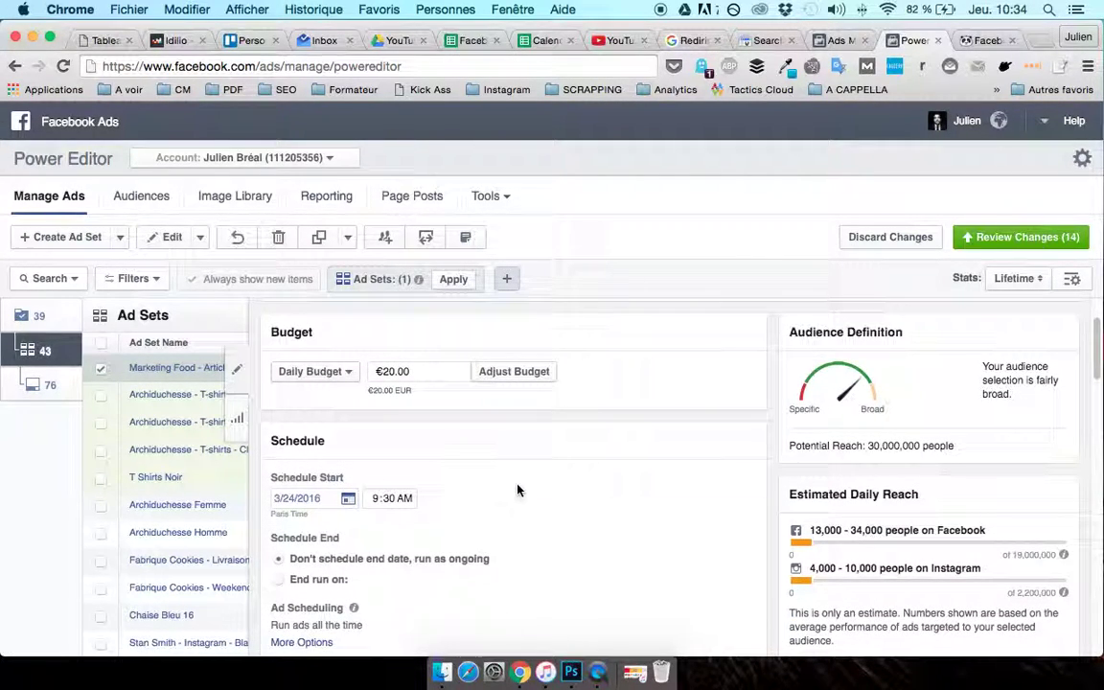
{"action": "left_click", "coordinate": [338, 373]}
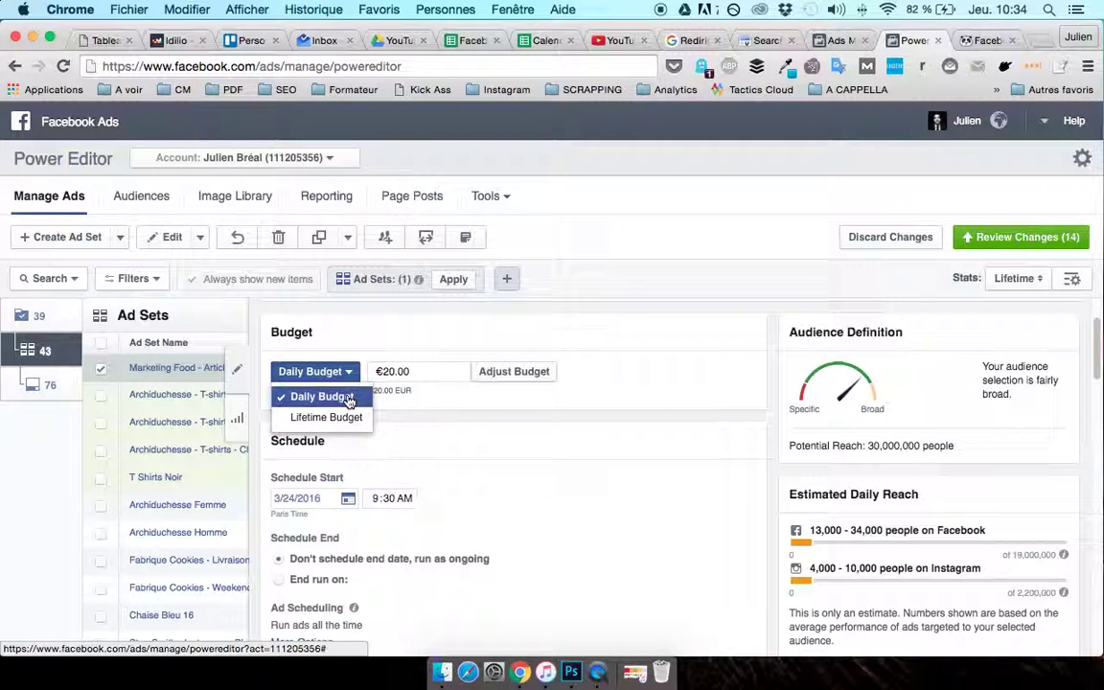
{"action": "left_click", "coordinate": [418, 417]}
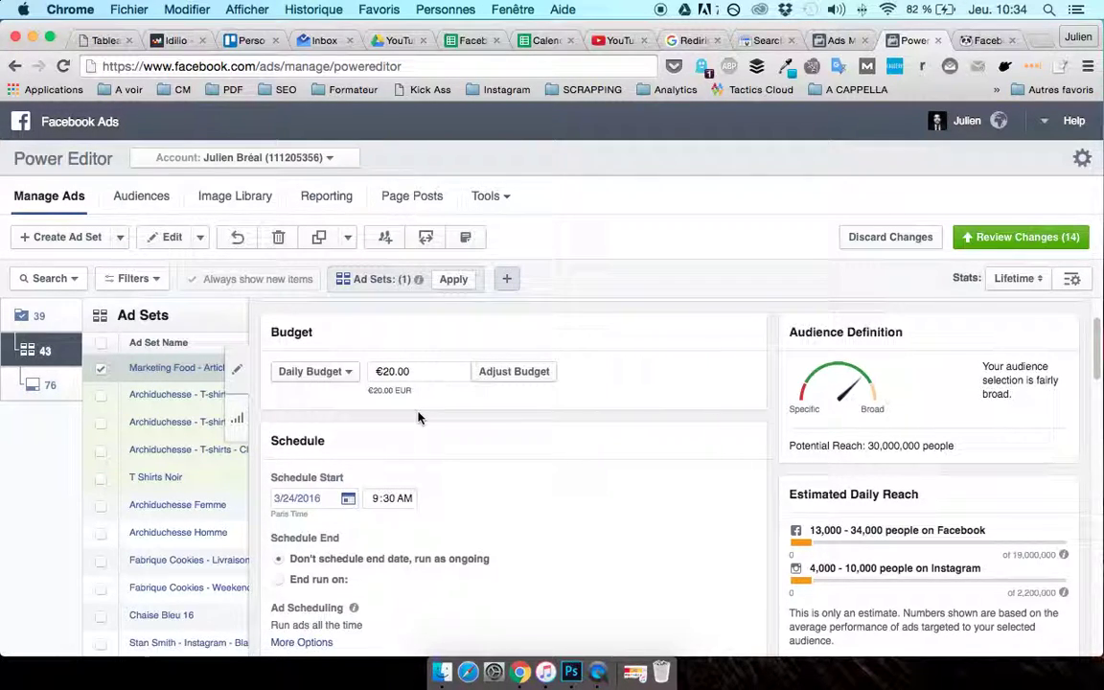
{"action": "left_click", "coordinate": [336, 372]}
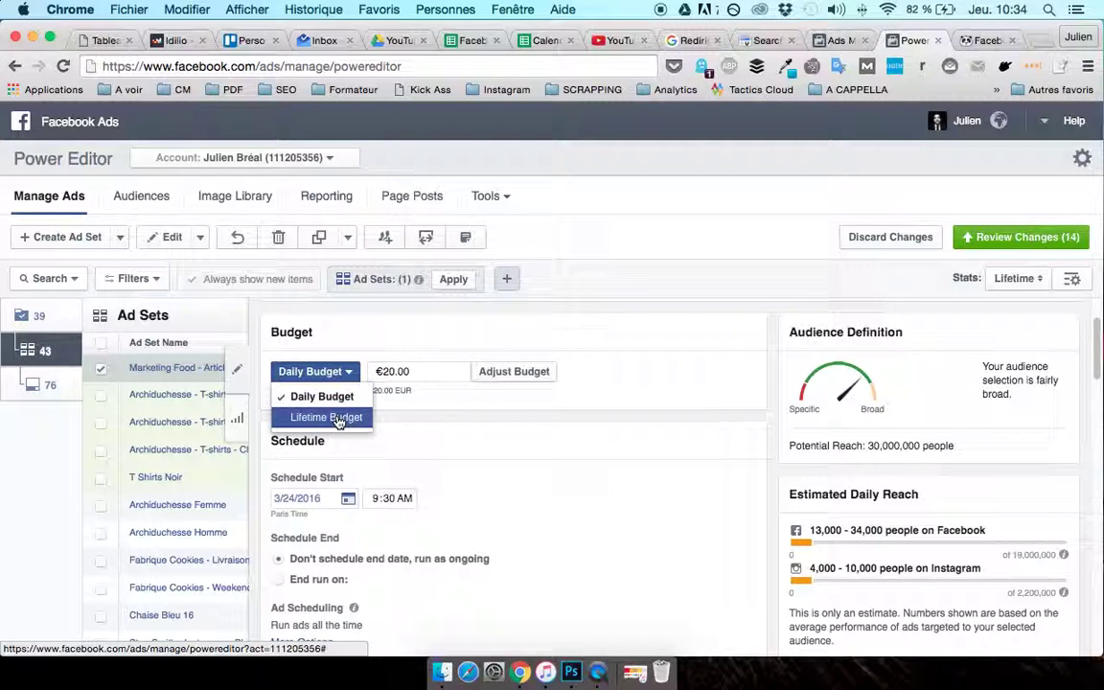
{"action": "left_click", "coordinate": [331, 418]}
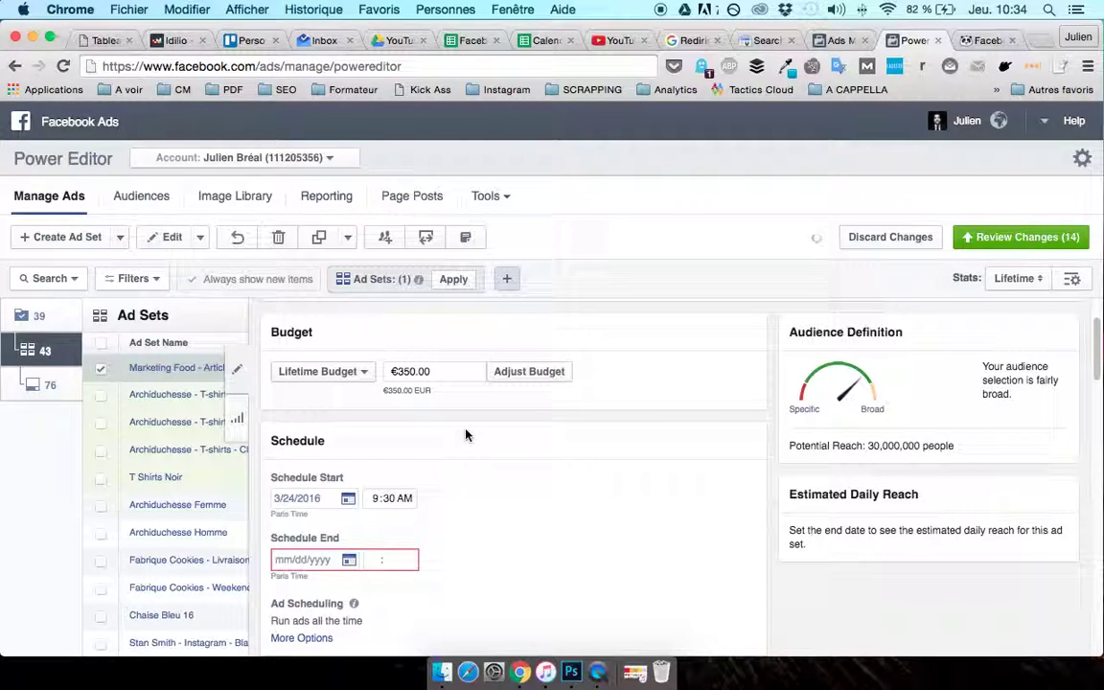
{"action": "left_click", "coordinate": [363, 376]}
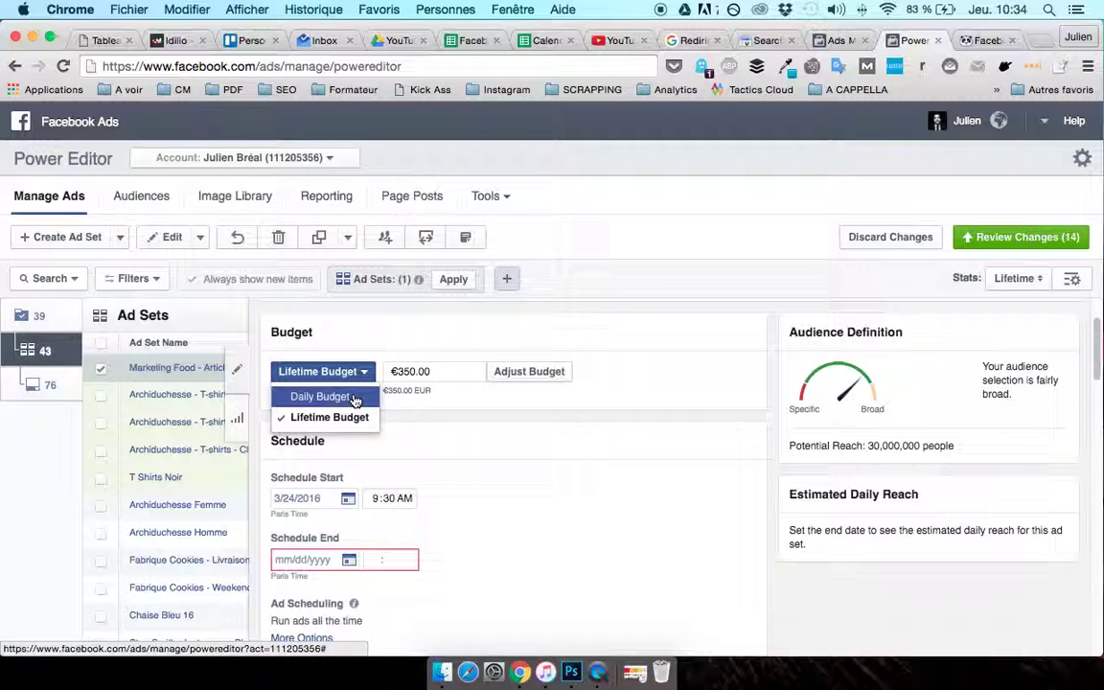
{"action": "left_click", "coordinate": [355, 399]}
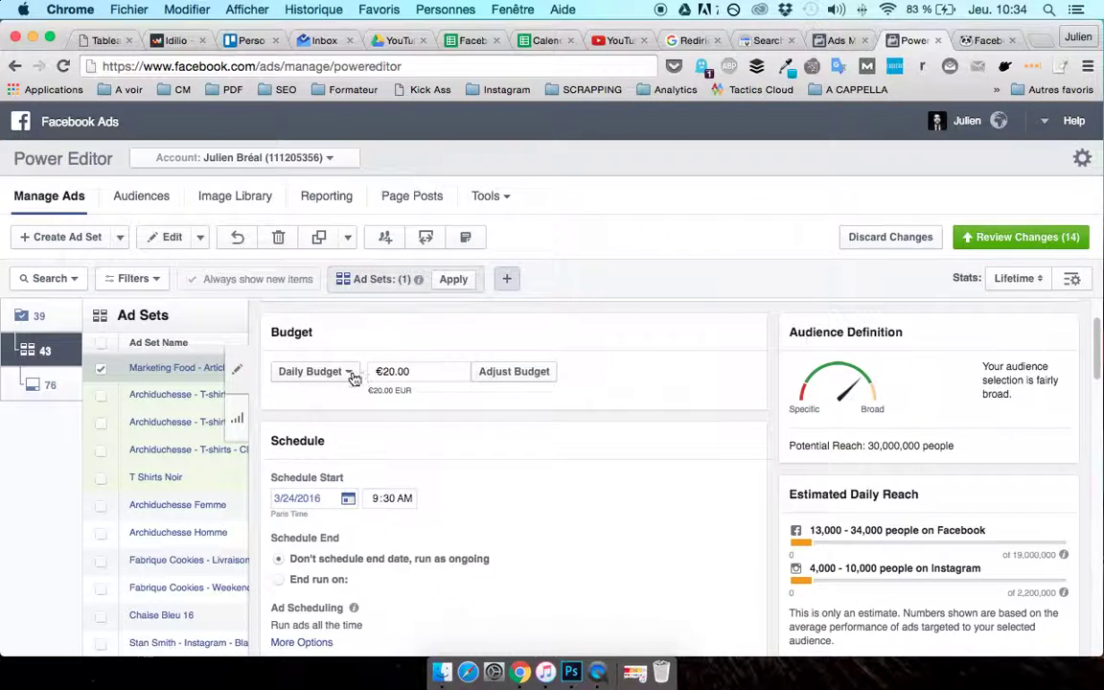
Step: Switch the ad set to Lifetime Budget once more to check its amount field, and restore Daily Budget
{"action": "left_click", "coordinate": [343, 373]}
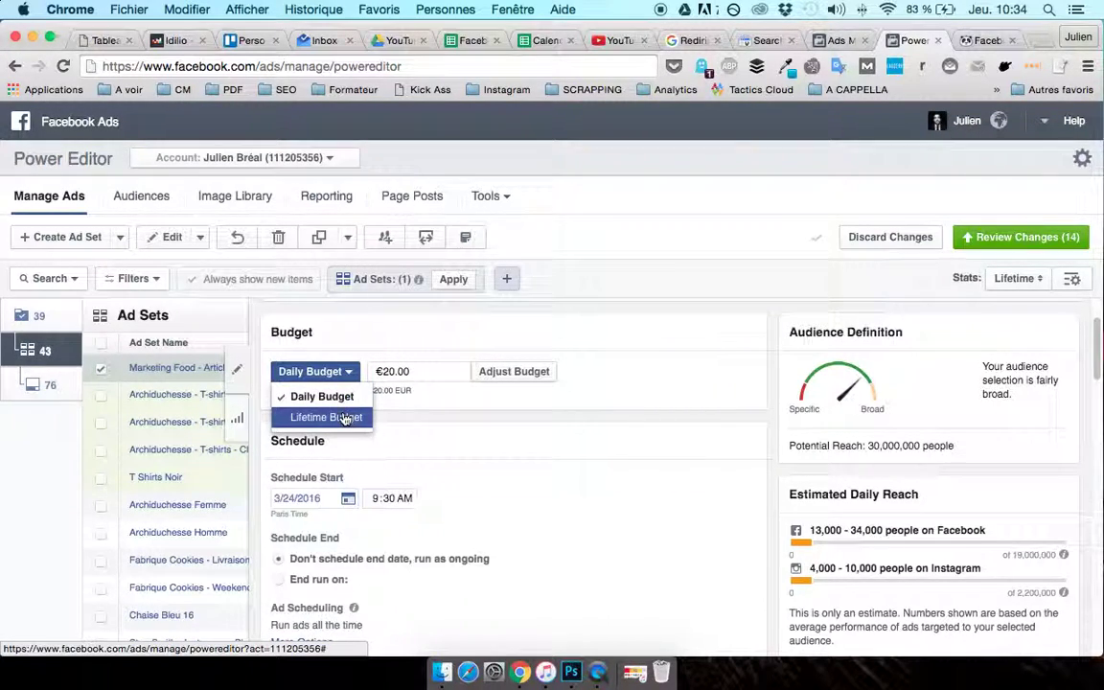
{"action": "left_click", "coordinate": [358, 416]}
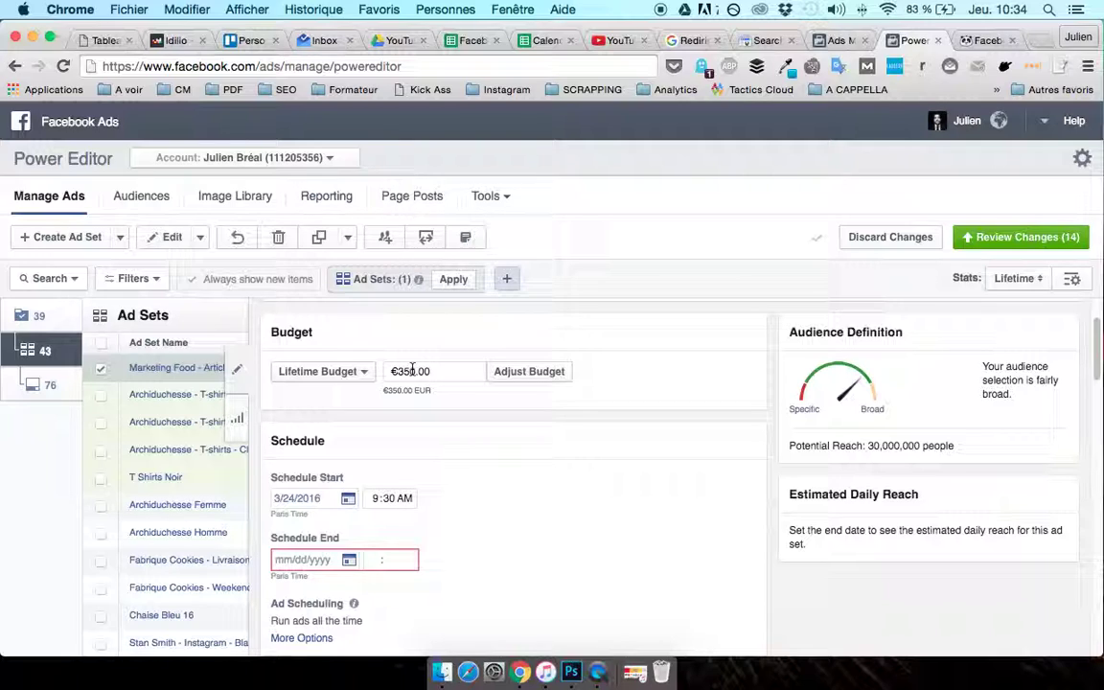
{"action": "left_click", "coordinate": [403, 371]}
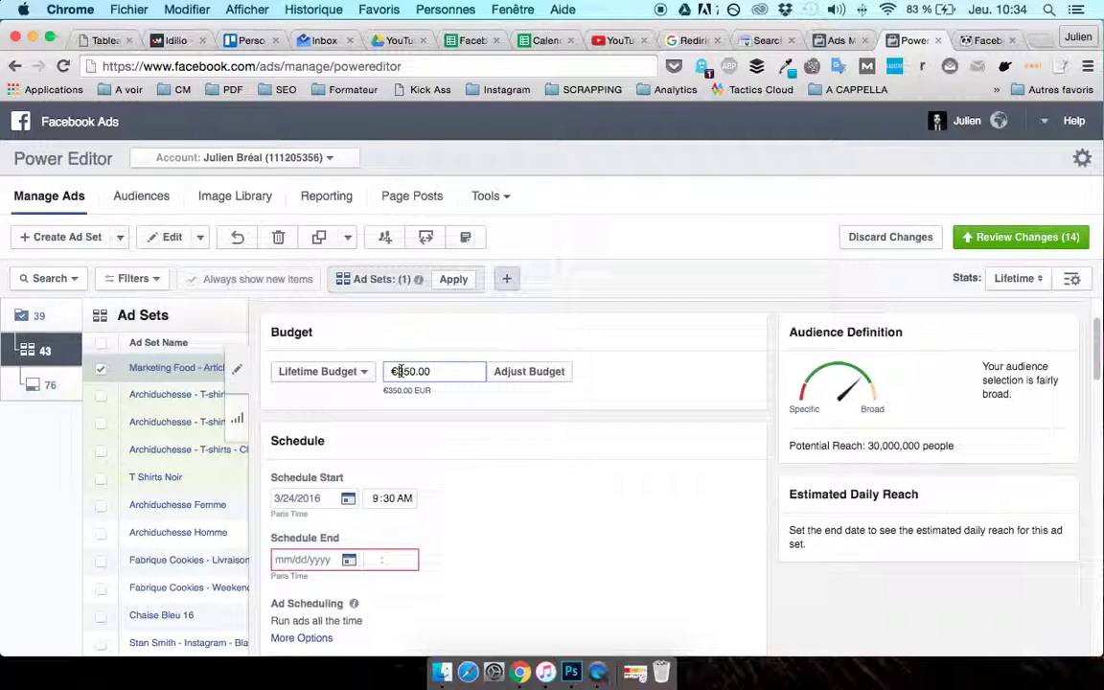
{"action": "left_click", "coordinate": [331, 371]}
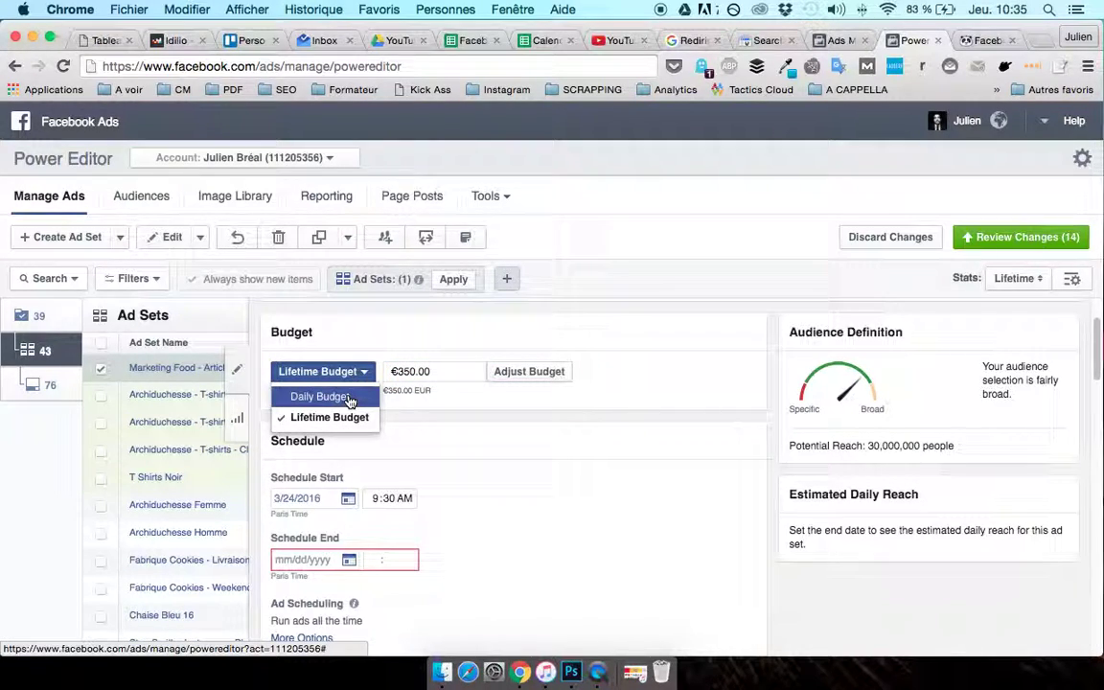
{"action": "left_click", "coordinate": [349, 401]}
{"action": "scroll", "coordinate": [470, 437], "scroll_direction": "down", "scroll_amount": 2}
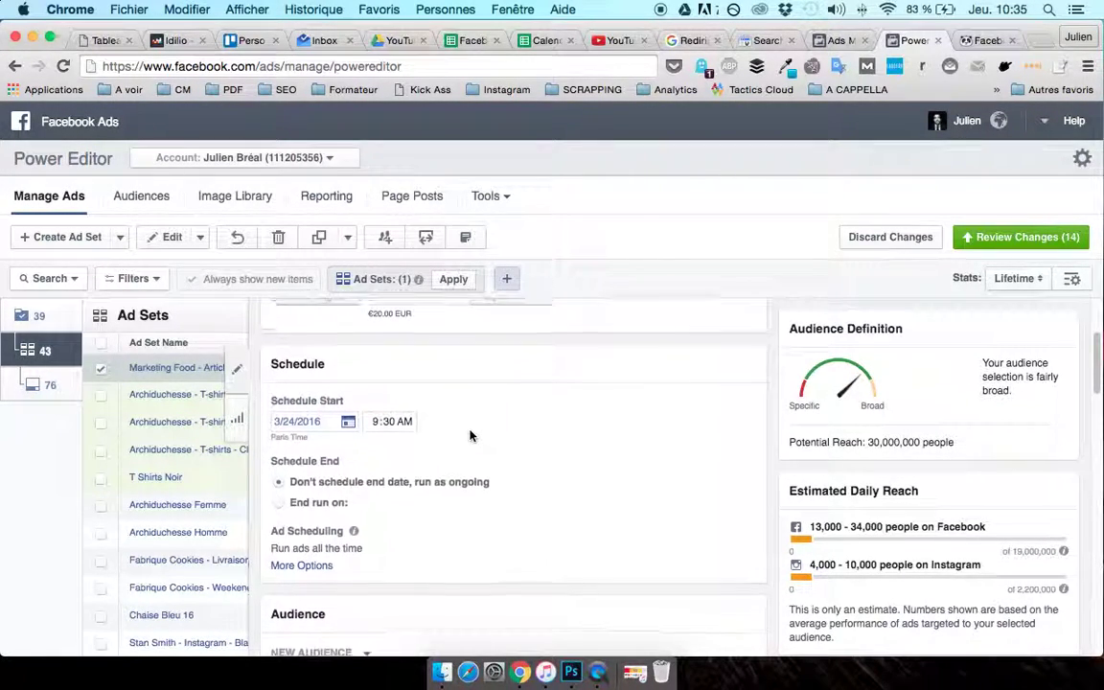
{"action": "scroll", "coordinate": [470, 437], "scroll_direction": "up", "scroll_amount": 2}
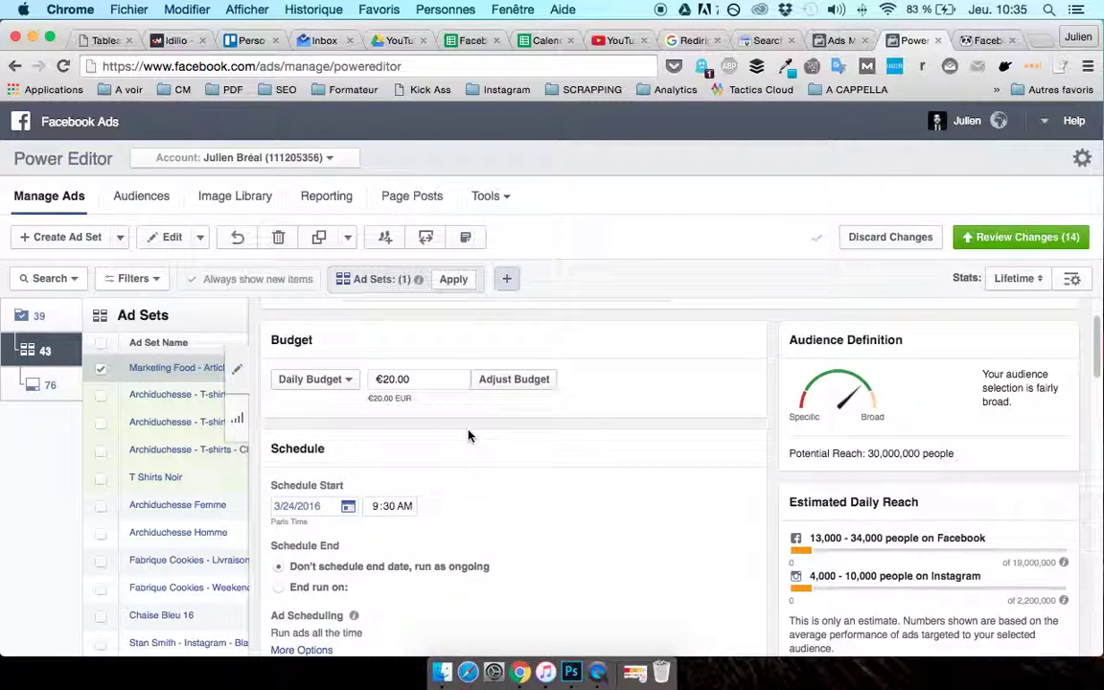
Step: Change the ad set's budget type to Lifetime Budget and set its schedule end date to 3/31/2016
{"action": "left_click", "coordinate": [324, 380]}
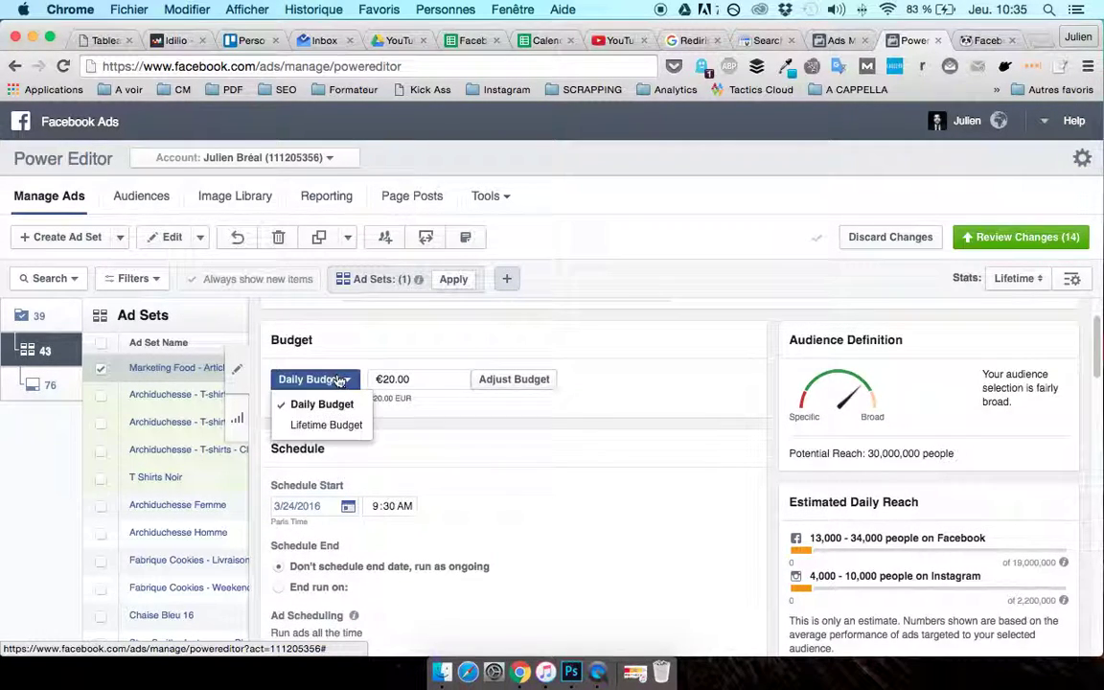
{"action": "left_click", "coordinate": [327, 425]}
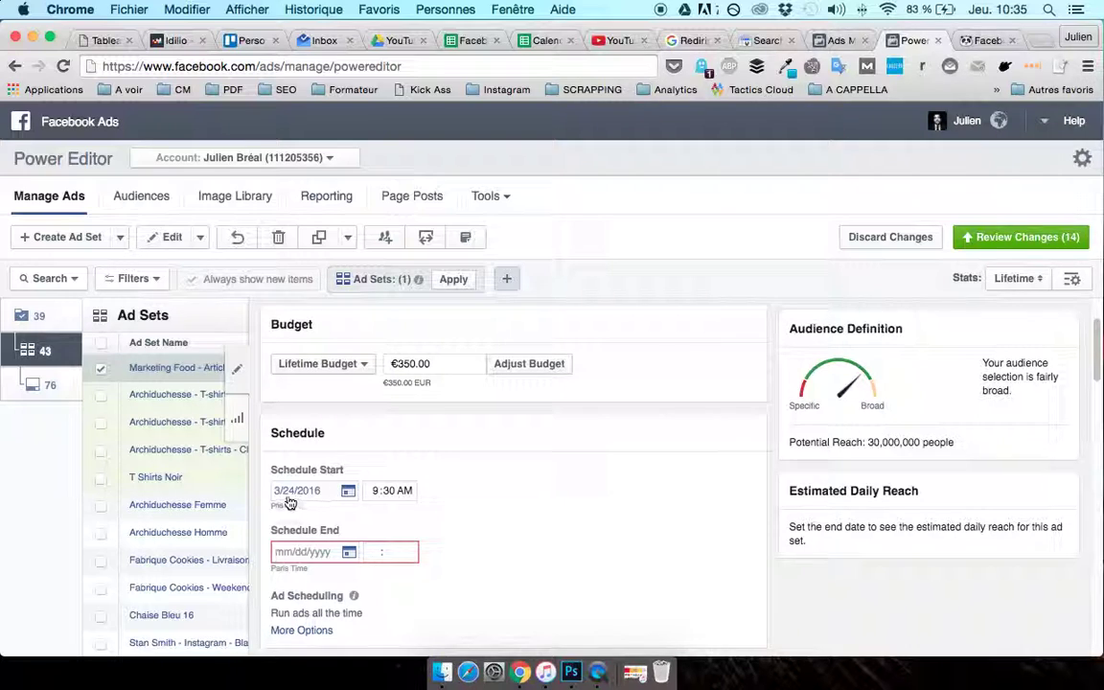
{"action": "left_click", "coordinate": [350, 553]}
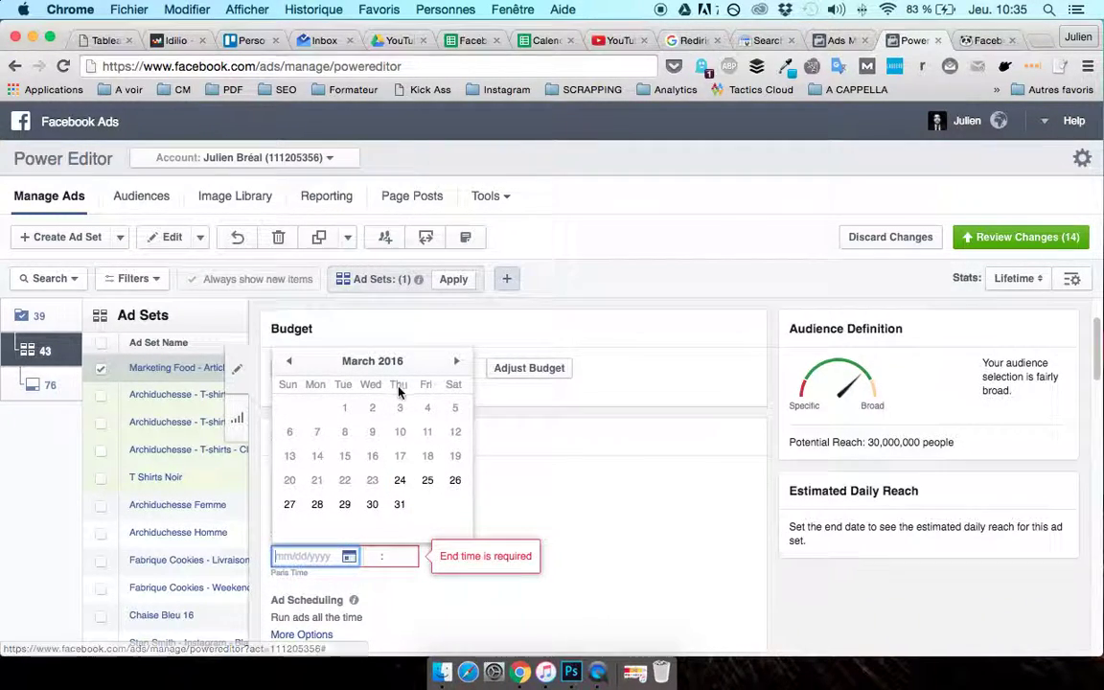
{"action": "left_click", "coordinate": [401, 507]}
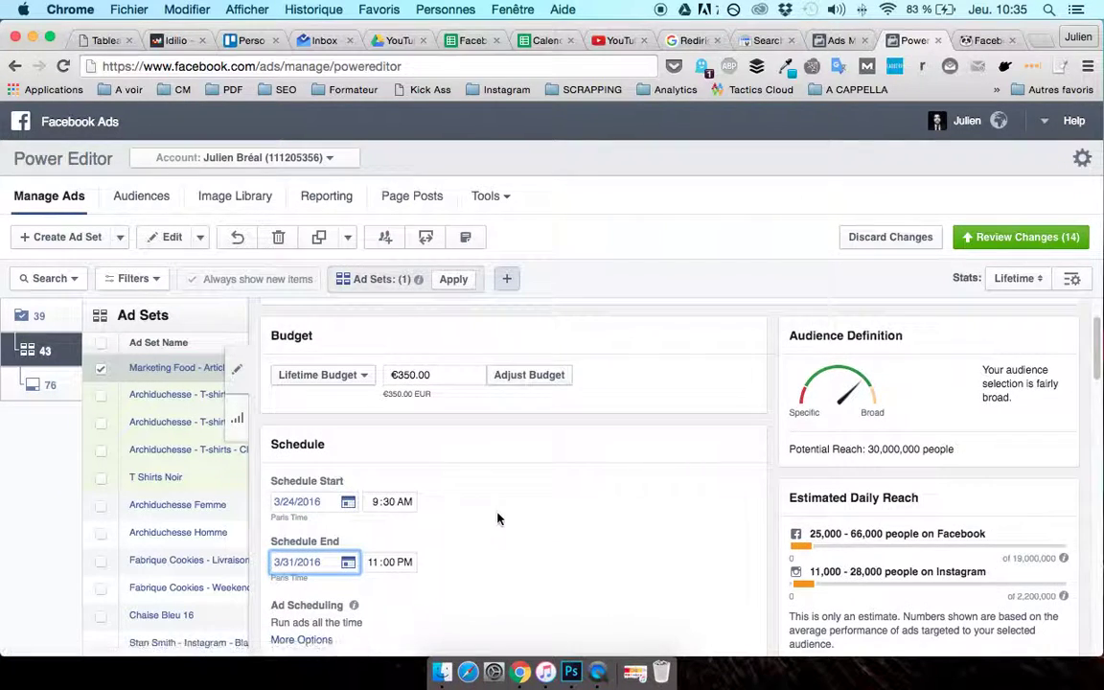
Step: Switch the ad set's ad scheduling to run on a schedule and select the 5 am hour from Tuesday through Friday
{"action": "scroll", "coordinate": [518, 470], "scroll_direction": "down", "scroll_amount": 2}
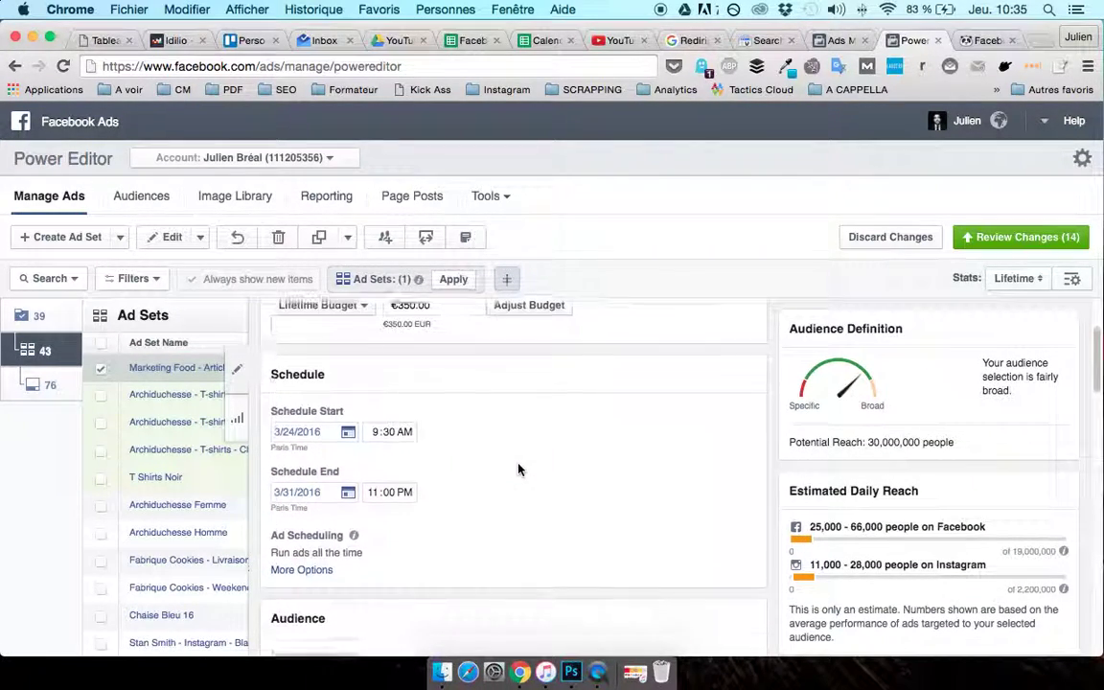
{"action": "left_click", "coordinate": [303, 568]}
{"action": "scroll", "coordinate": [479, 517], "scroll_direction": "down", "scroll_amount": 1}
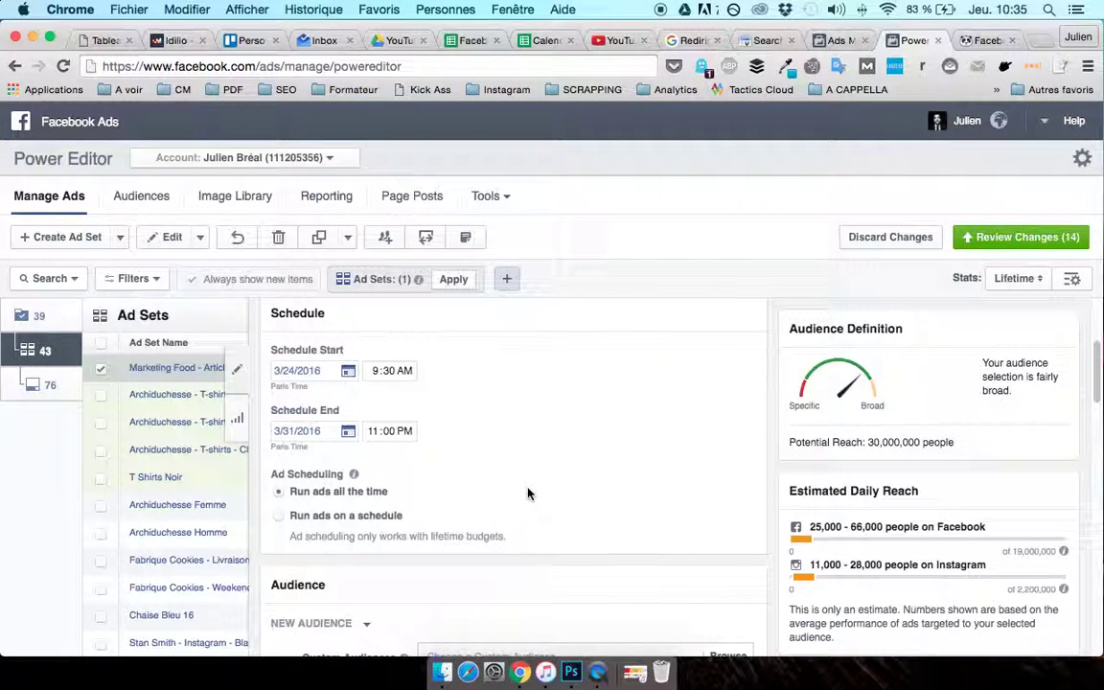
{"action": "left_click", "coordinate": [347, 516]}
{"action": "scroll", "coordinate": [353, 516], "scroll_direction": "down", "scroll_amount": 5}
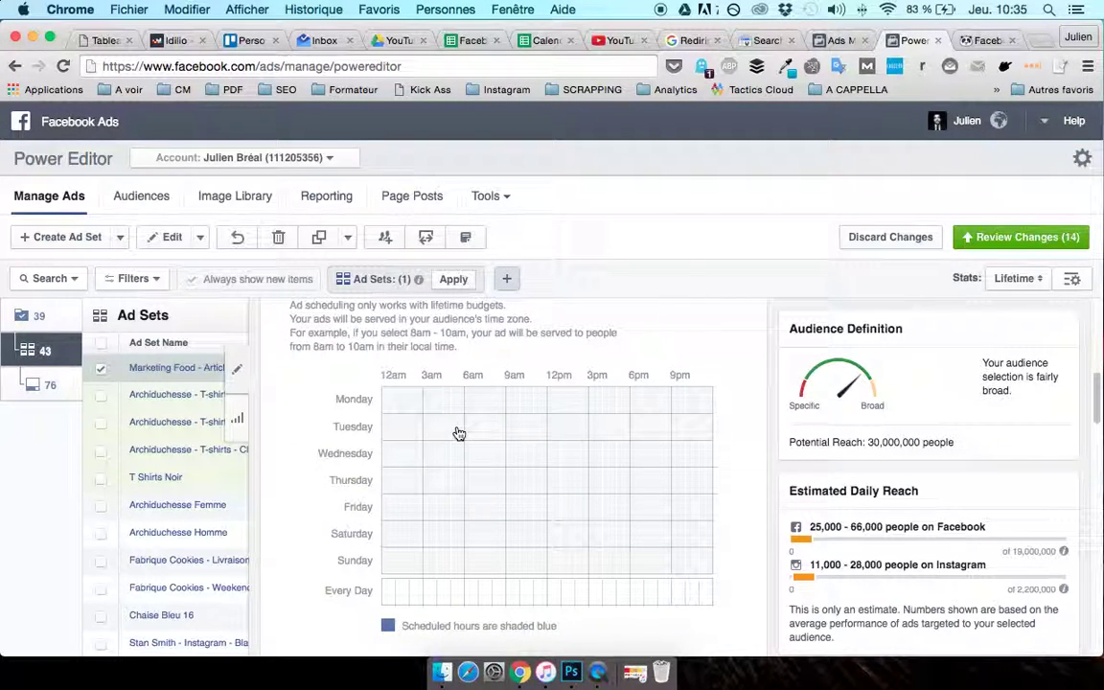
{"action": "left_click_drag", "start_coordinate": [458, 434], "coordinate": [458, 505]}
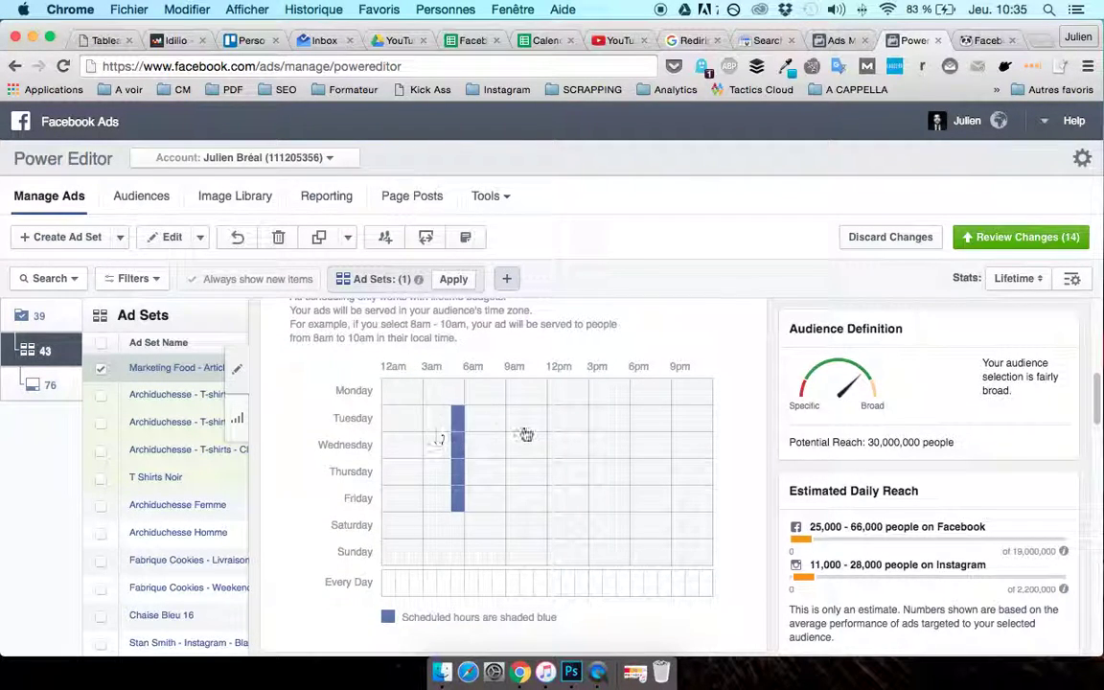
Step: Clear the selected Tuesday-to-Friday hours and set ad scheduling back to running ads all the time
{"action": "scroll", "coordinate": [300, 459], "scroll_direction": "up", "scroll_amount": 3}
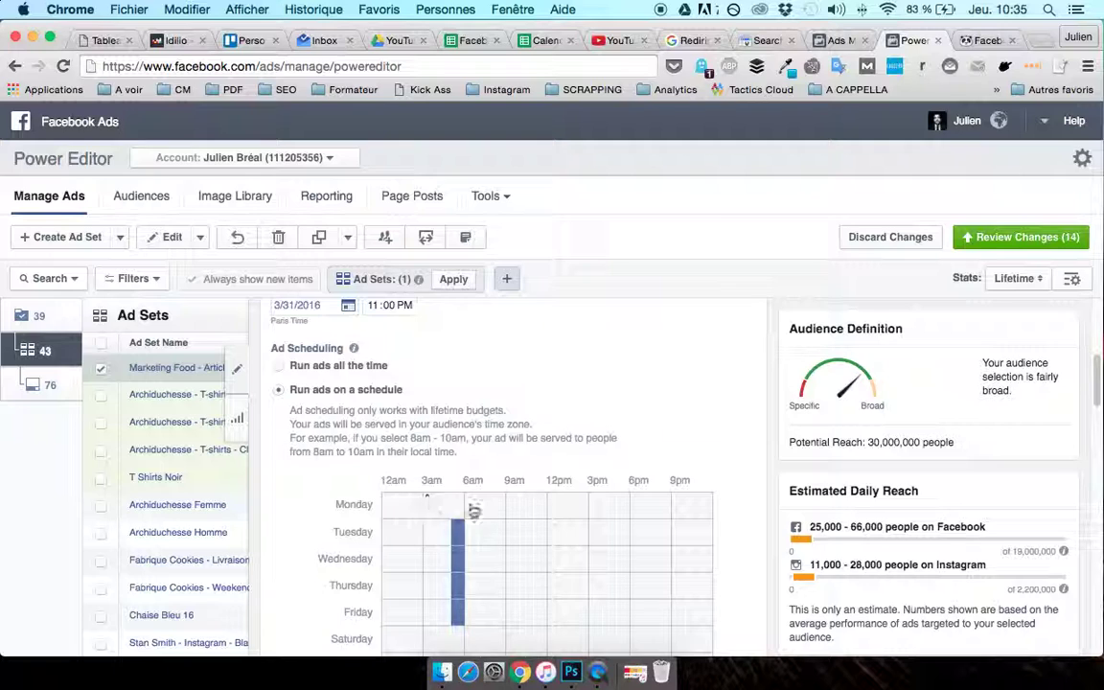
{"action": "left_click_drag", "start_coordinate": [458, 530], "coordinate": [461, 618]}
{"action": "scroll", "coordinate": [292, 498], "scroll_direction": "up", "scroll_amount": 2}
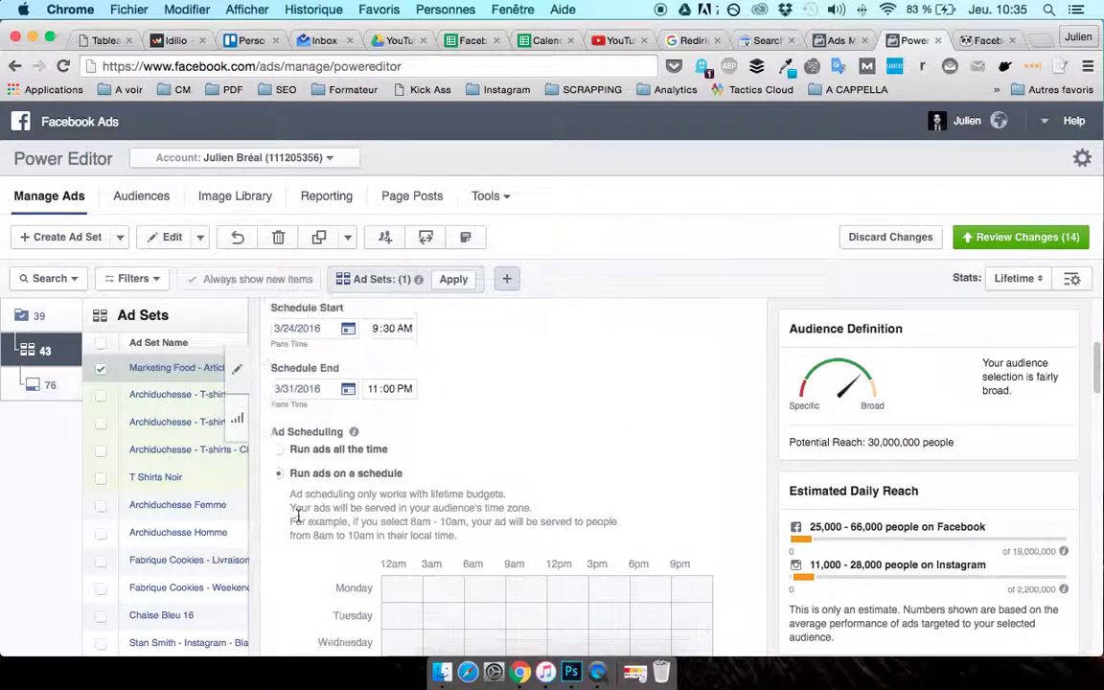
{"action": "left_click", "coordinate": [279, 454]}
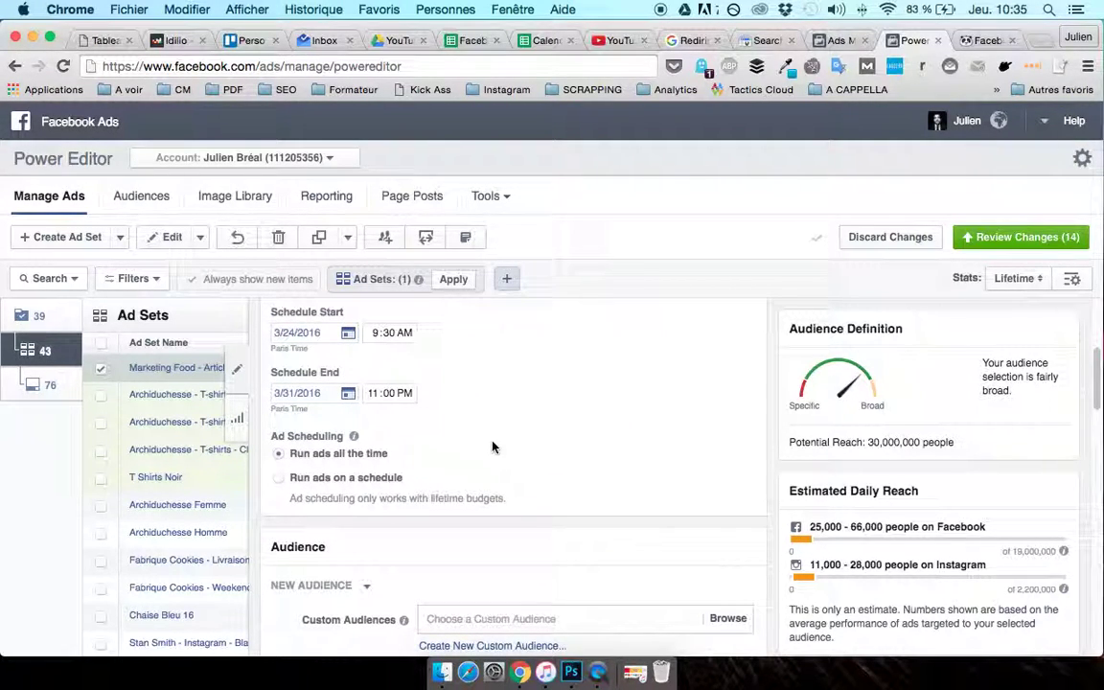
Step: Change the ad set's budget type from Lifetime Budget to Daily Budget
{"action": "scroll", "coordinate": [492, 447], "scroll_direction": "up", "scroll_amount": 1}
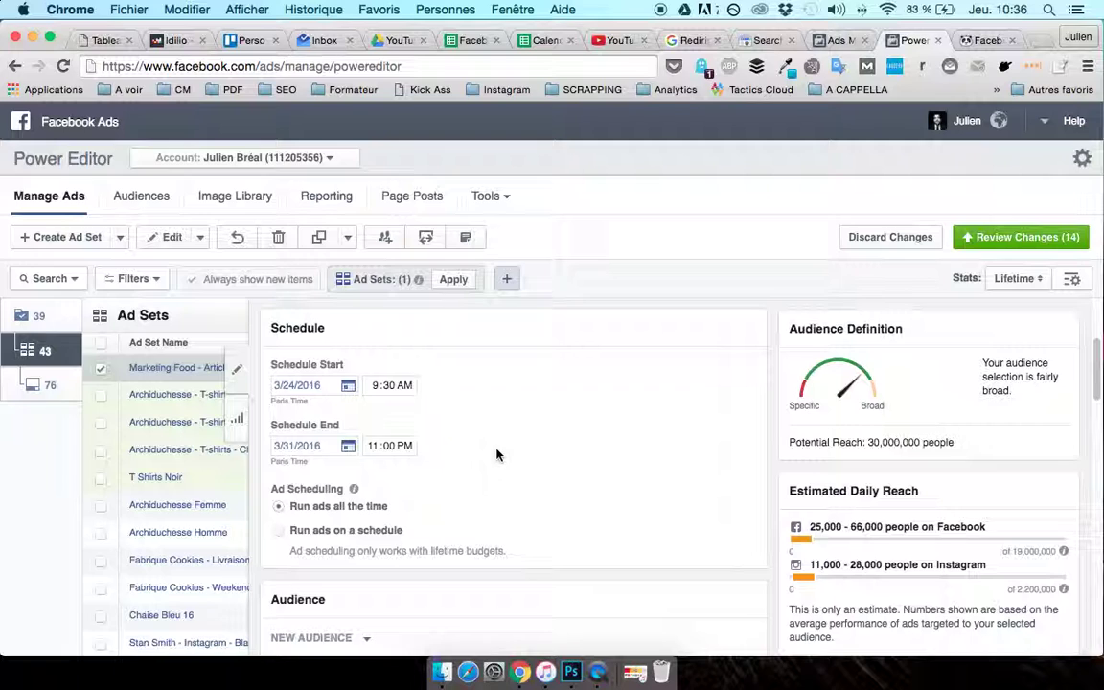
{"action": "scroll", "coordinate": [496, 454], "scroll_direction": "up", "scroll_amount": 2}
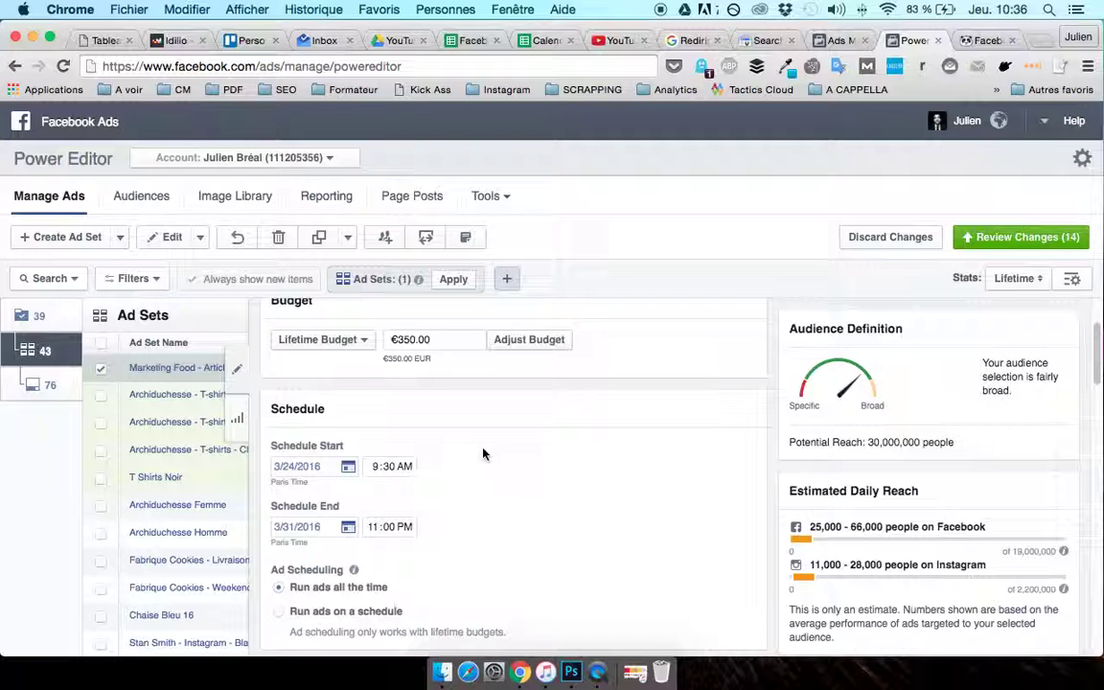
{"action": "left_click", "coordinate": [328, 340]}
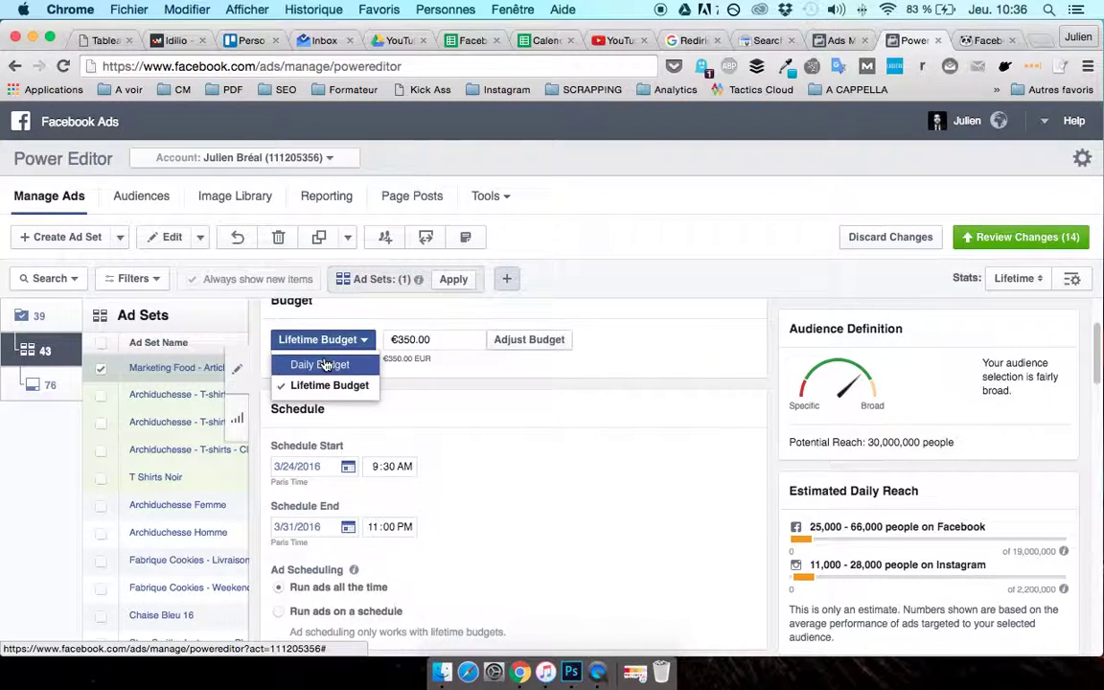
{"action": "left_click", "coordinate": [325, 365]}
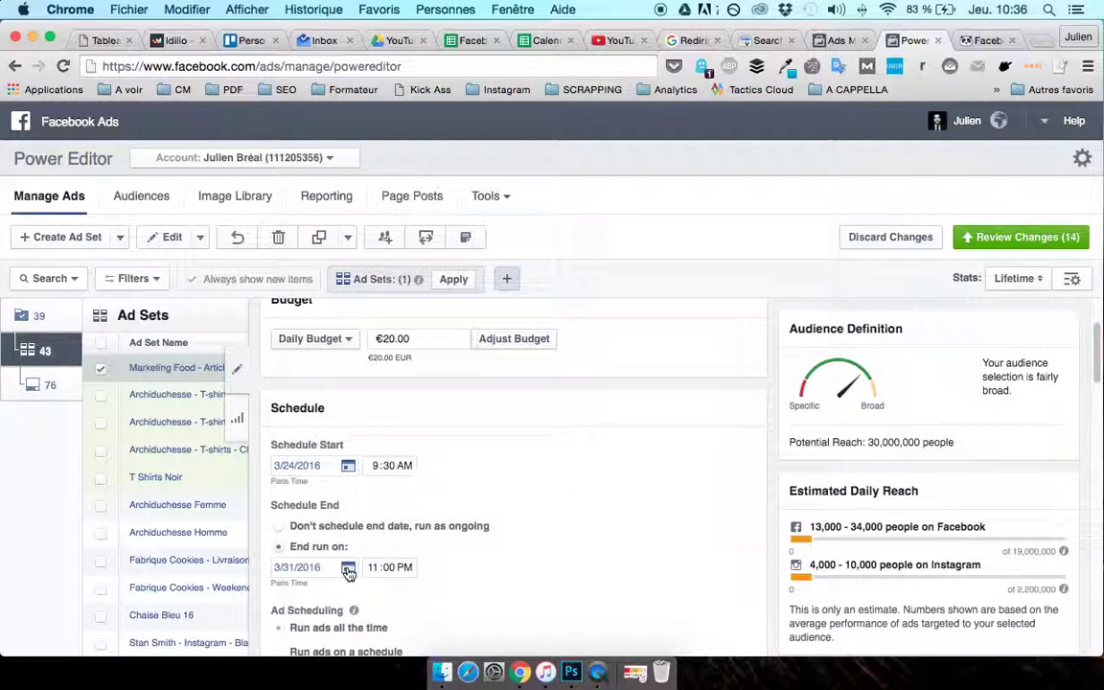
Step: Try the ongoing schedule option without an end date, and restore the end date of 3/31/2016
{"action": "scroll", "coordinate": [609, 451], "scroll_direction": "down", "scroll_amount": 2}
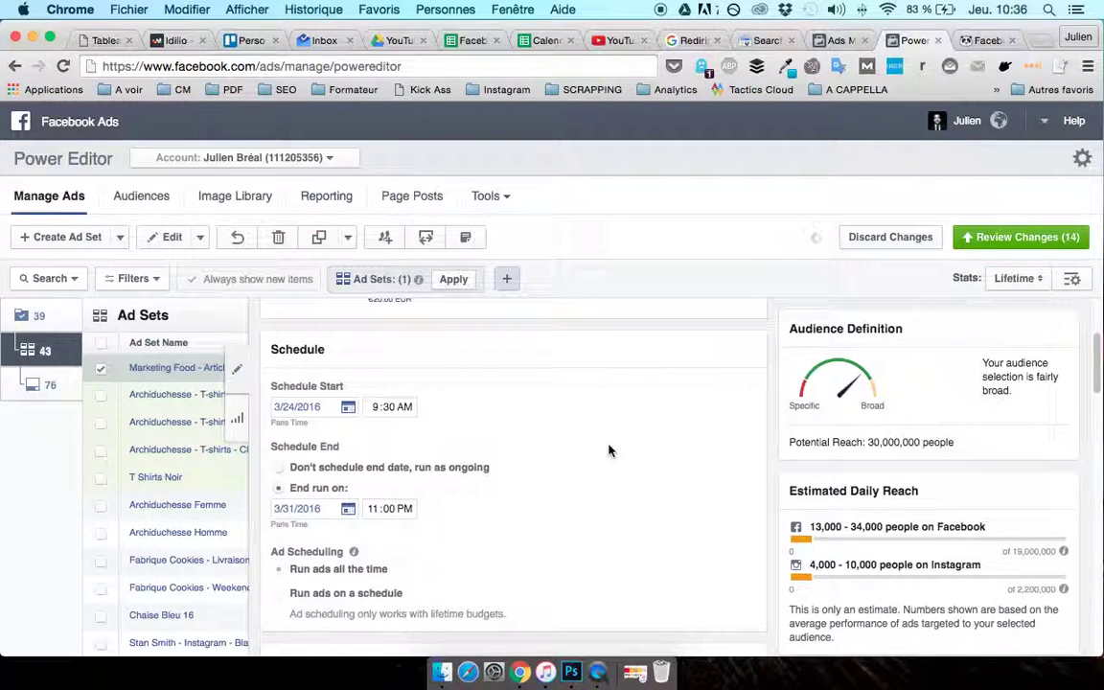
{"action": "scroll", "coordinate": [543, 505], "scroll_direction": "down", "scroll_amount": 3}
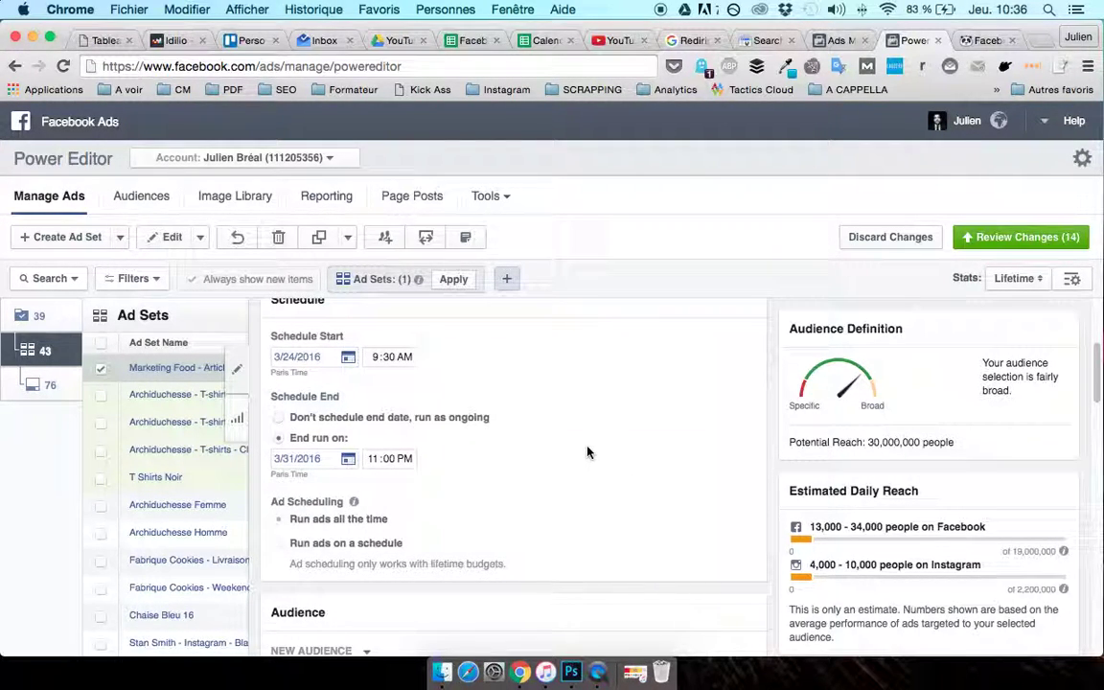
{"action": "left_click", "coordinate": [278, 420]}
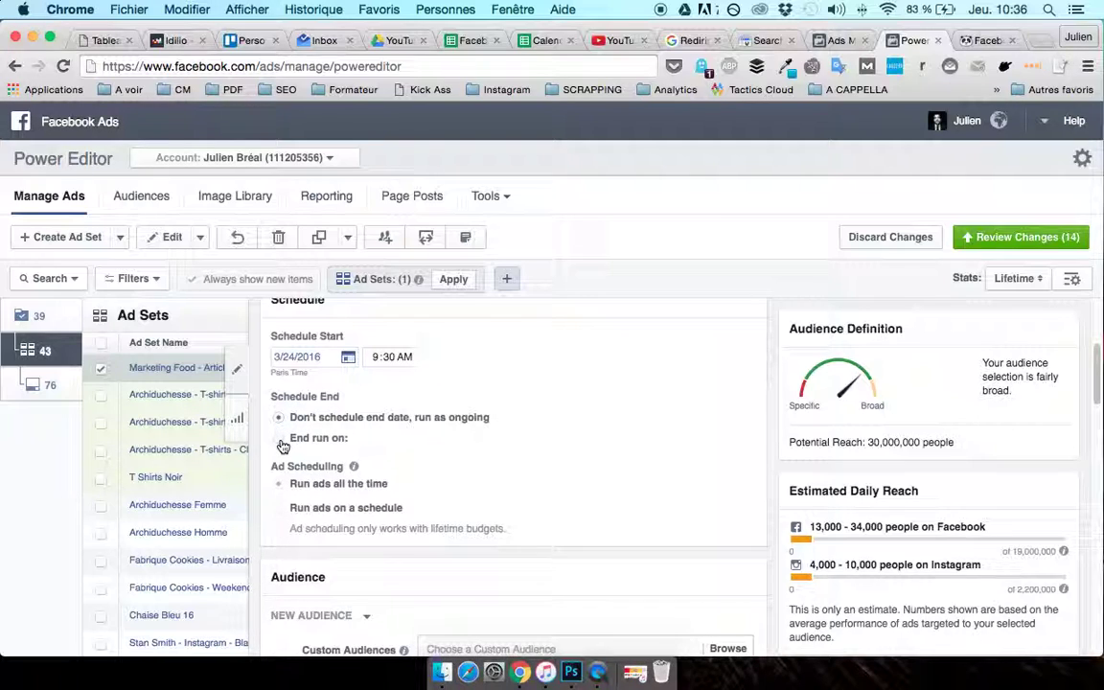
{"action": "left_click", "coordinate": [279, 440]}
{"action": "scroll", "coordinate": [530, 476], "scroll_direction": "down", "scroll_amount": 2}
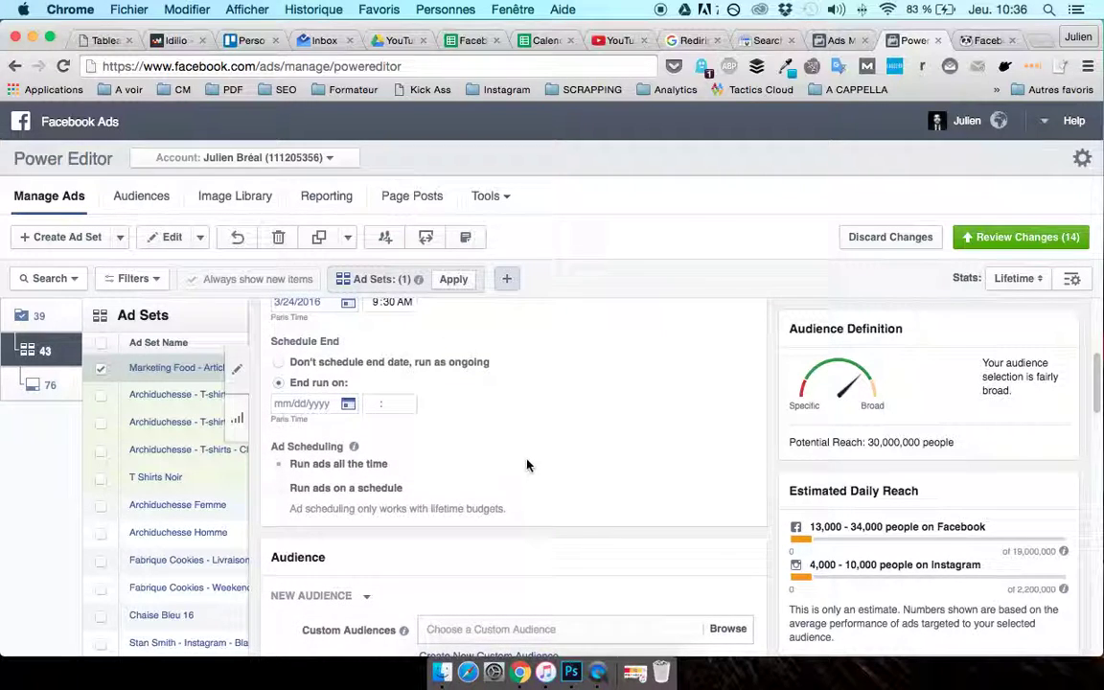
{"action": "left_click", "coordinate": [321, 404]}
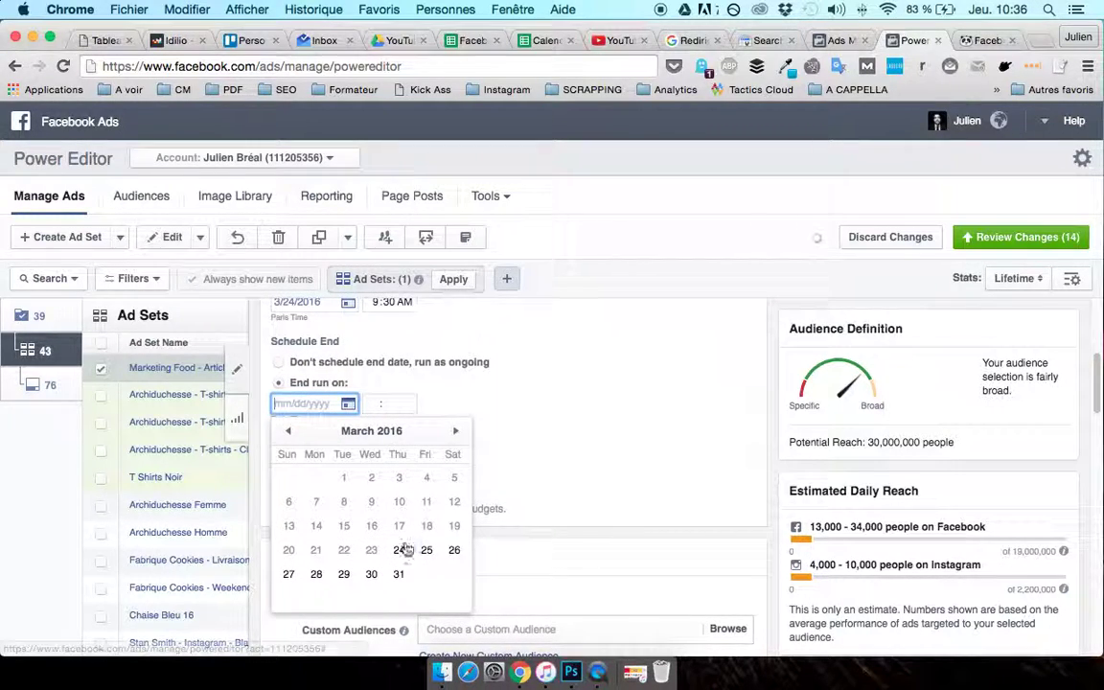
{"action": "left_click", "coordinate": [400, 575]}
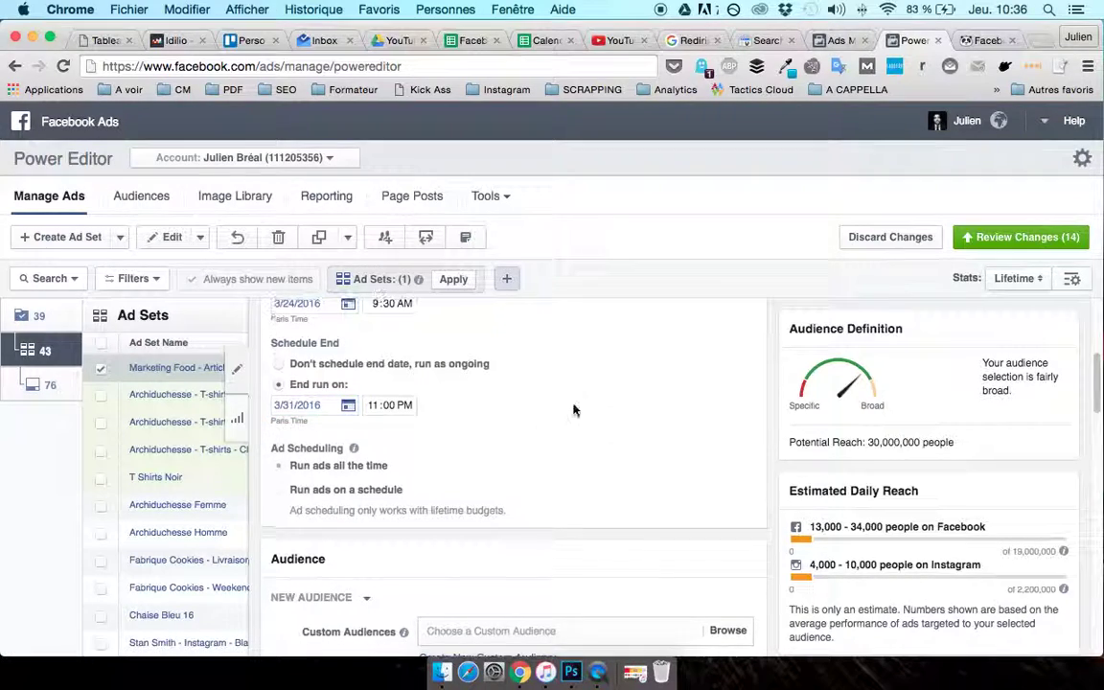
Step: Review the Audience section's custom audiences, locations, age, gender, languages, detailed targeting and connections settings
{"action": "scroll", "coordinate": [603, 418], "scroll_direction": "down", "scroll_amount": 1}
{"action": "scroll", "coordinate": [602, 419], "scroll_direction": "down", "scroll_amount": 5}
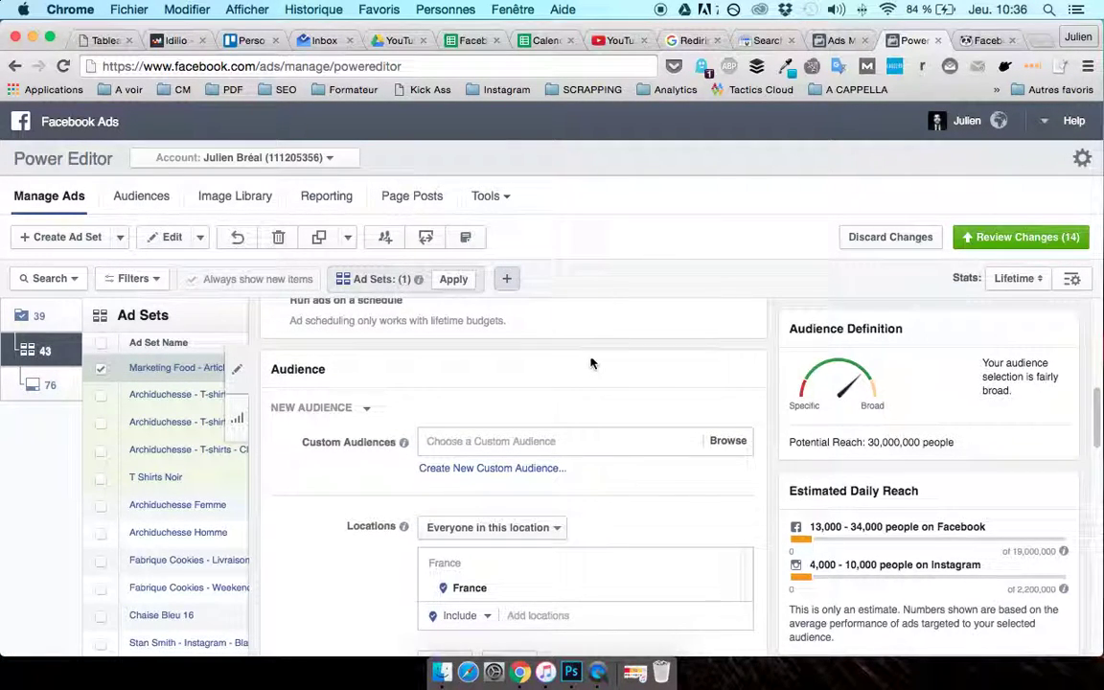
{"action": "scroll", "coordinate": [590, 362], "scroll_direction": "down", "scroll_amount": 1}
{"action": "scroll", "coordinate": [590, 362], "scroll_direction": "down", "scroll_amount": 1}
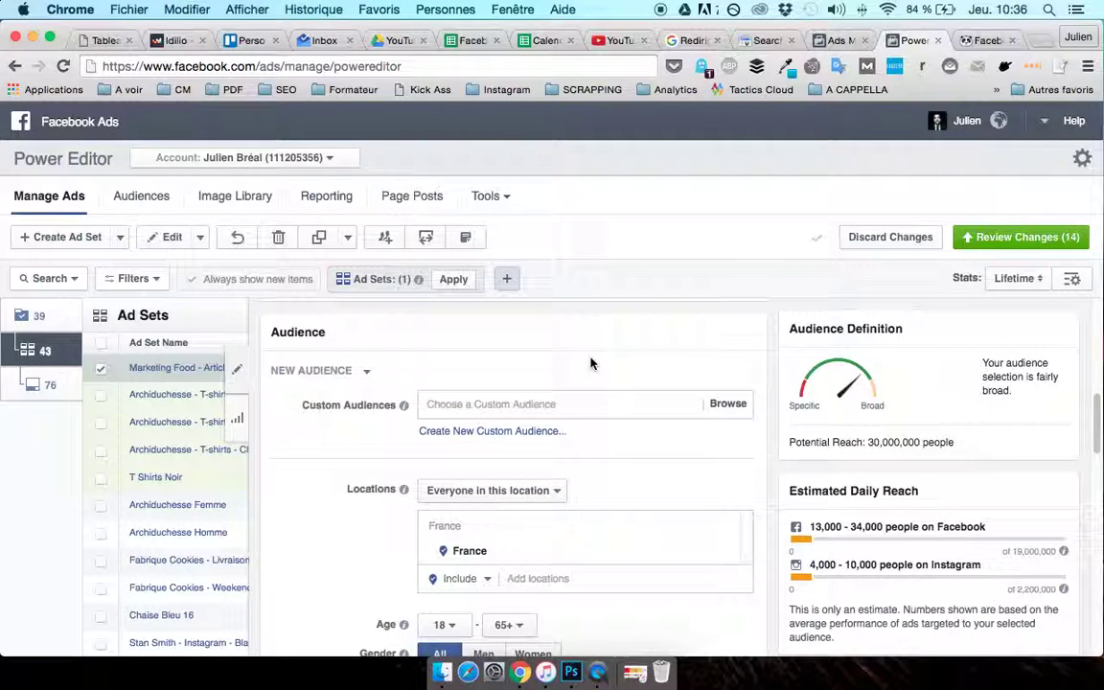
{"action": "scroll", "coordinate": [591, 362], "scroll_direction": "down", "scroll_amount": 1}
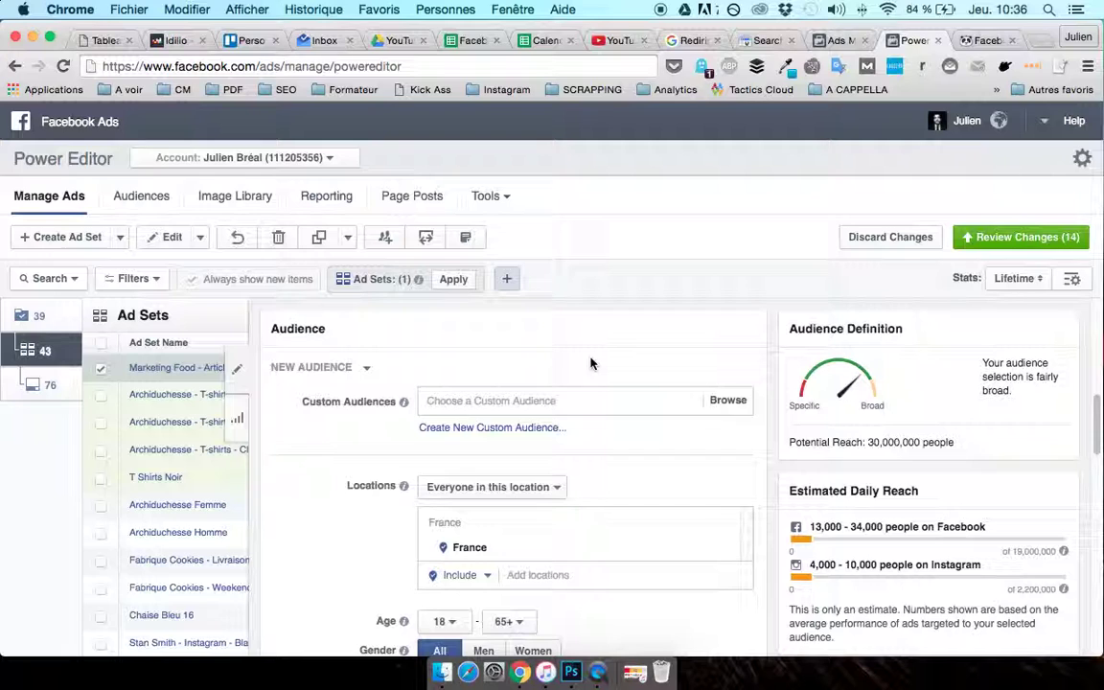
{"action": "scroll", "coordinate": [591, 363], "scroll_direction": "down", "scroll_amount": 1}
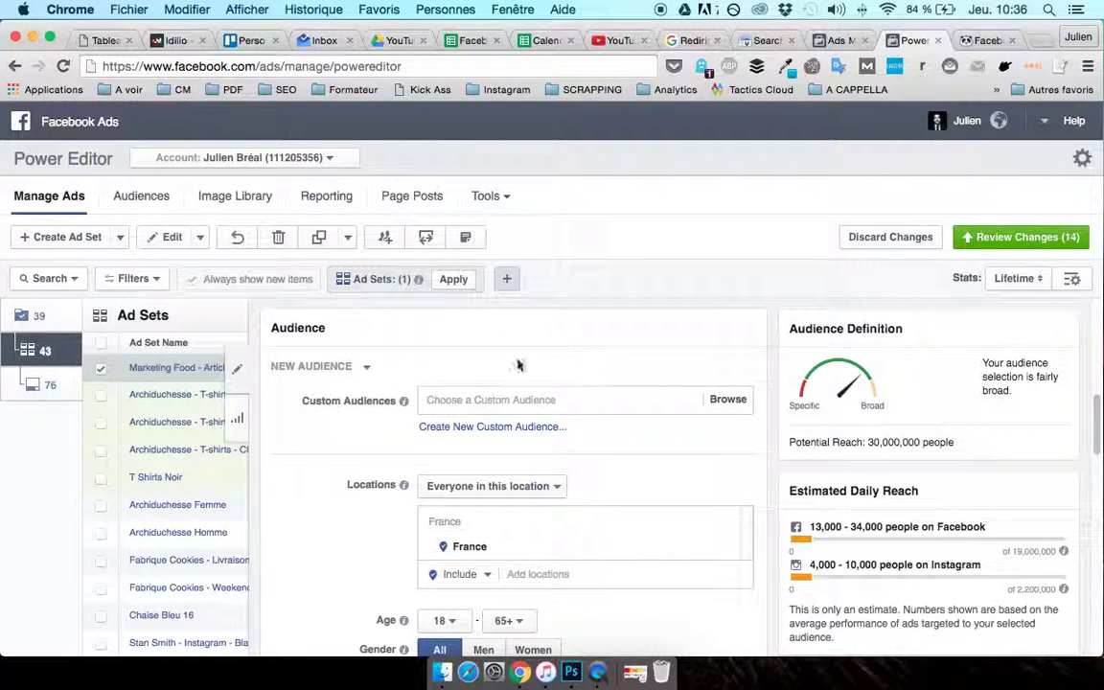
{"action": "scroll", "coordinate": [537, 363], "scroll_direction": "down", "scroll_amount": 3}
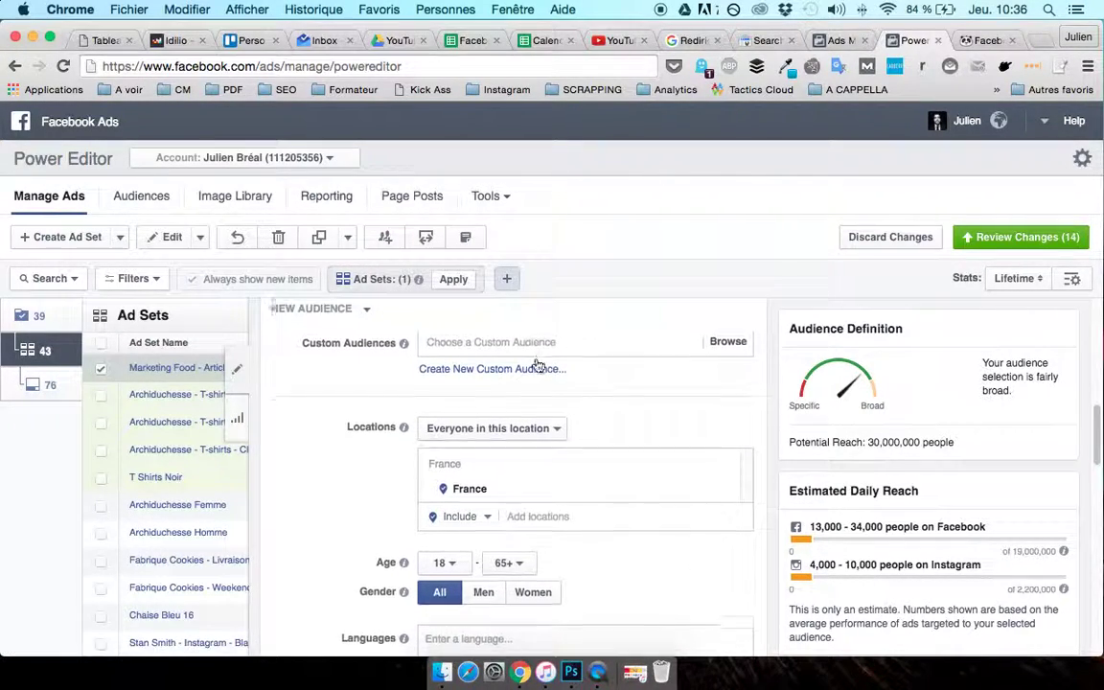
{"action": "scroll", "coordinate": [431, 417], "scroll_direction": "down", "scroll_amount": 4}
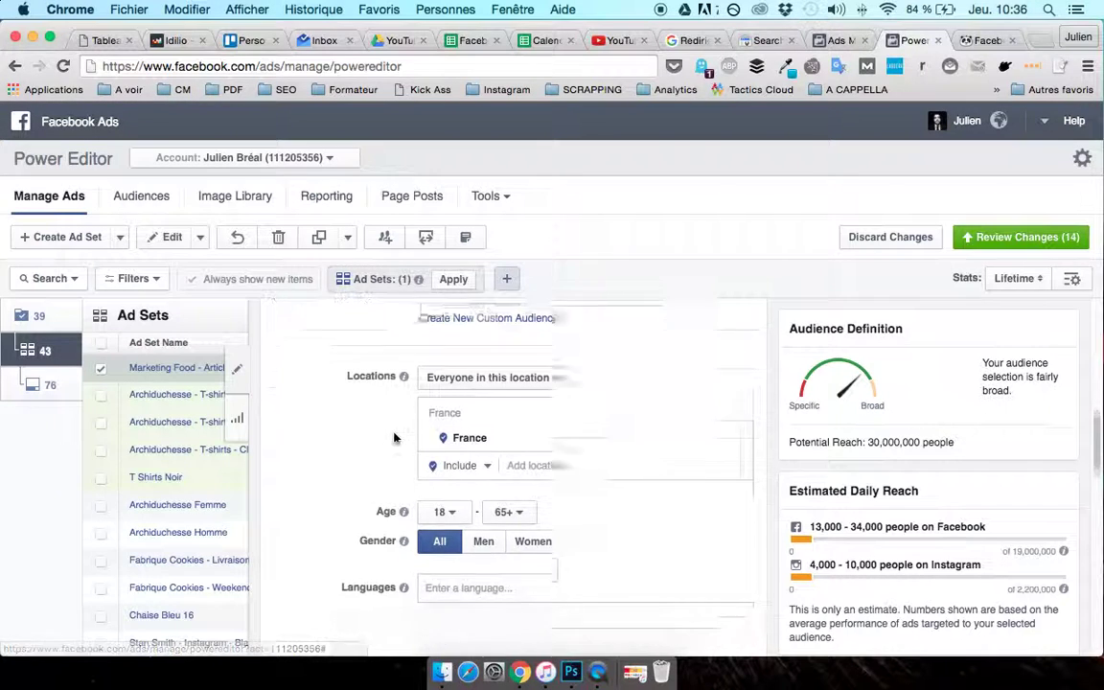
{"action": "scroll", "coordinate": [380, 544], "scroll_direction": "down", "scroll_amount": 8}
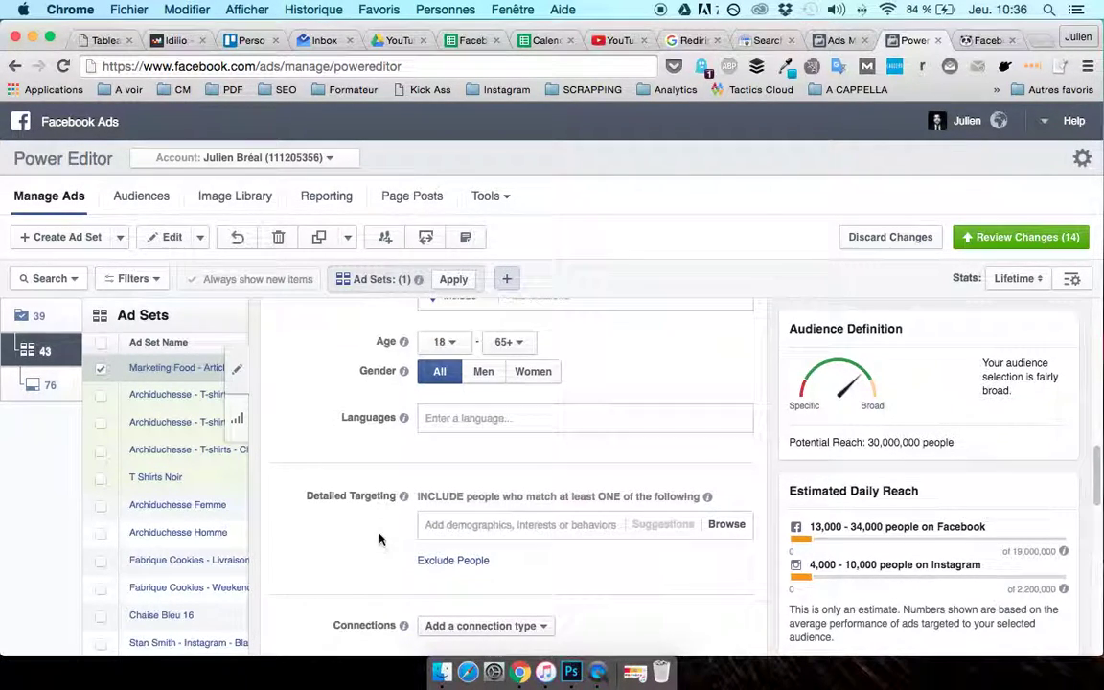
{"action": "scroll", "coordinate": [374, 494], "scroll_direction": "up", "scroll_amount": 15}
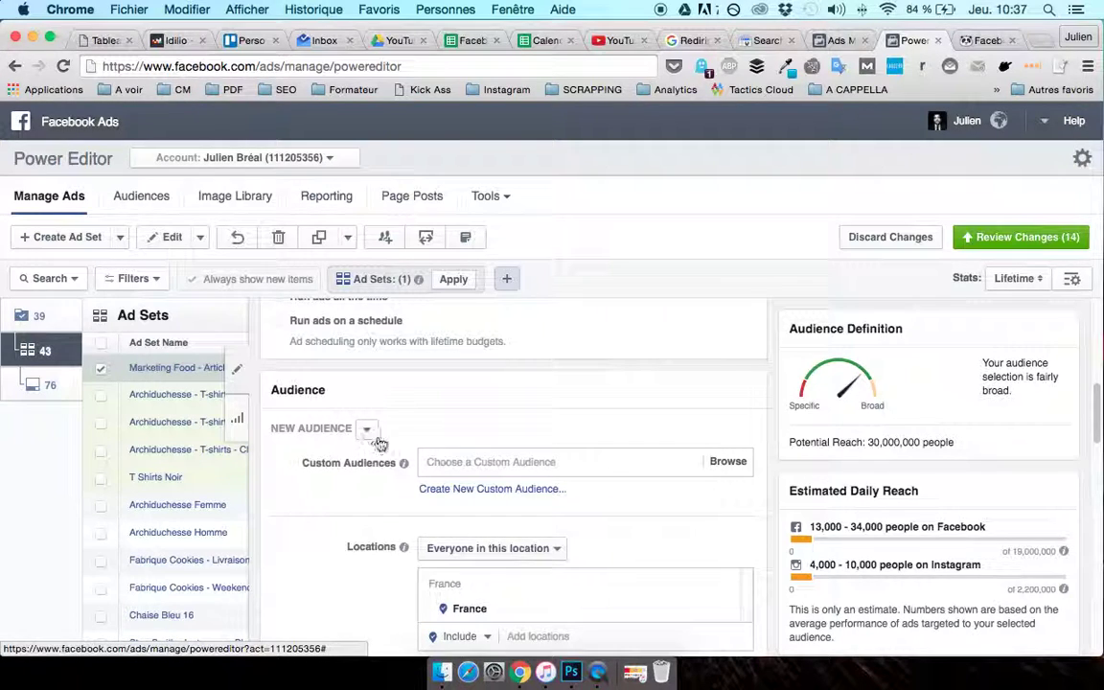
Step: Look through the available custom audiences and the saved audiences, and close both lists without choosing any
{"action": "left_click", "coordinate": [492, 463]}
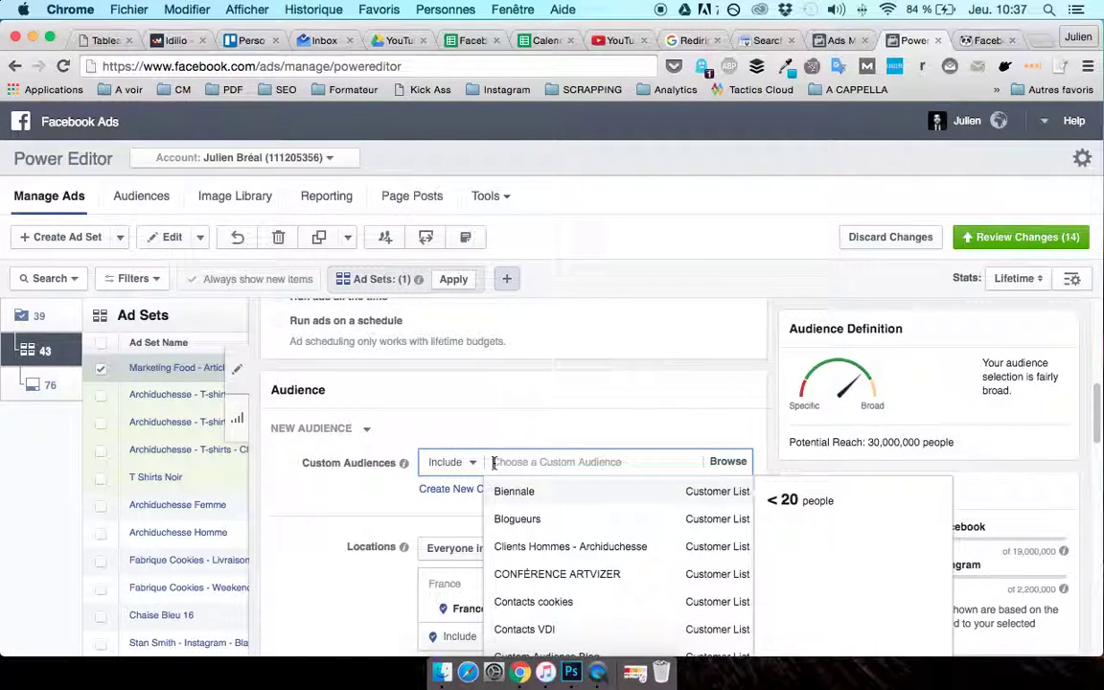
{"action": "left_click", "coordinate": [501, 418]}
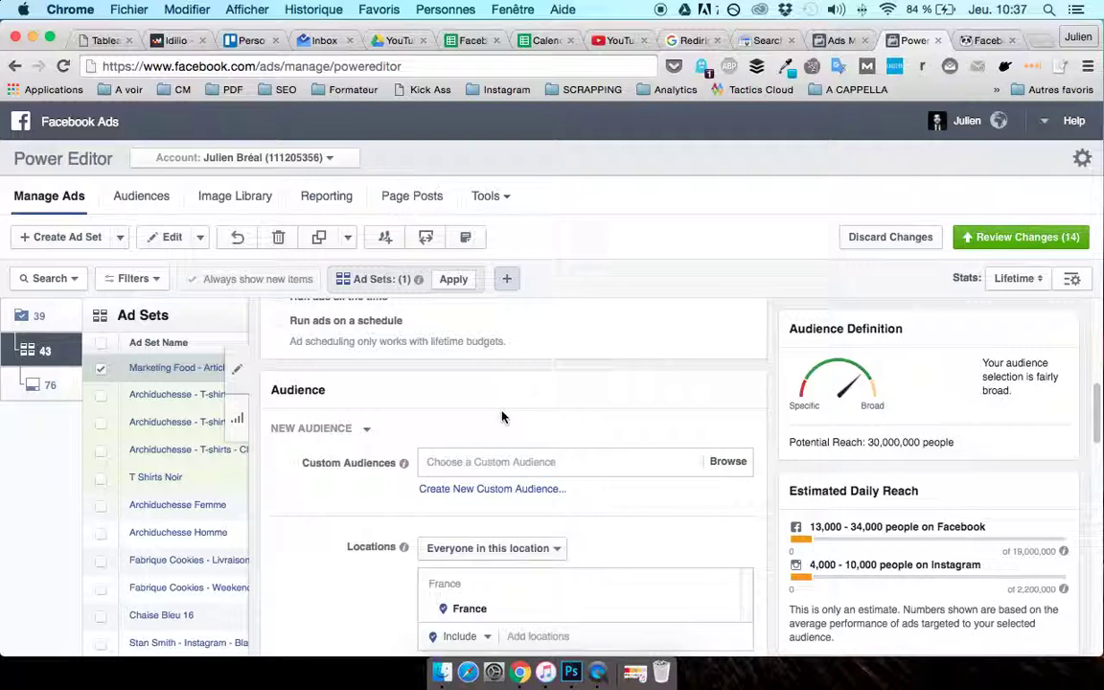
{"action": "left_click", "coordinate": [367, 429]}
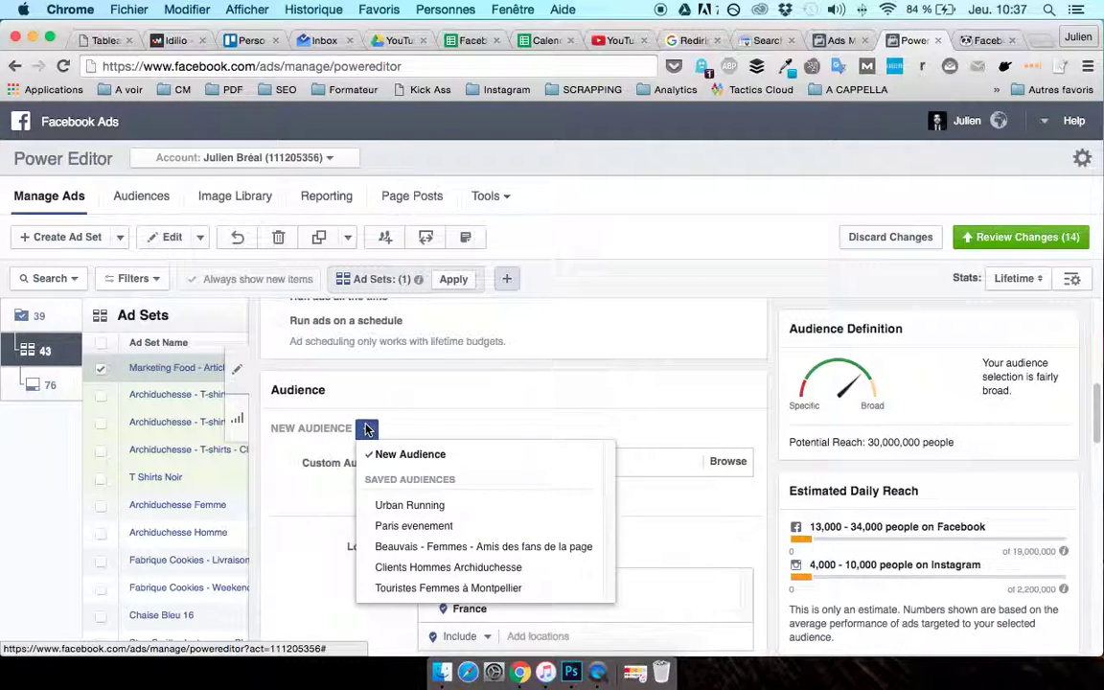
{"action": "left_click", "coordinate": [368, 431]}
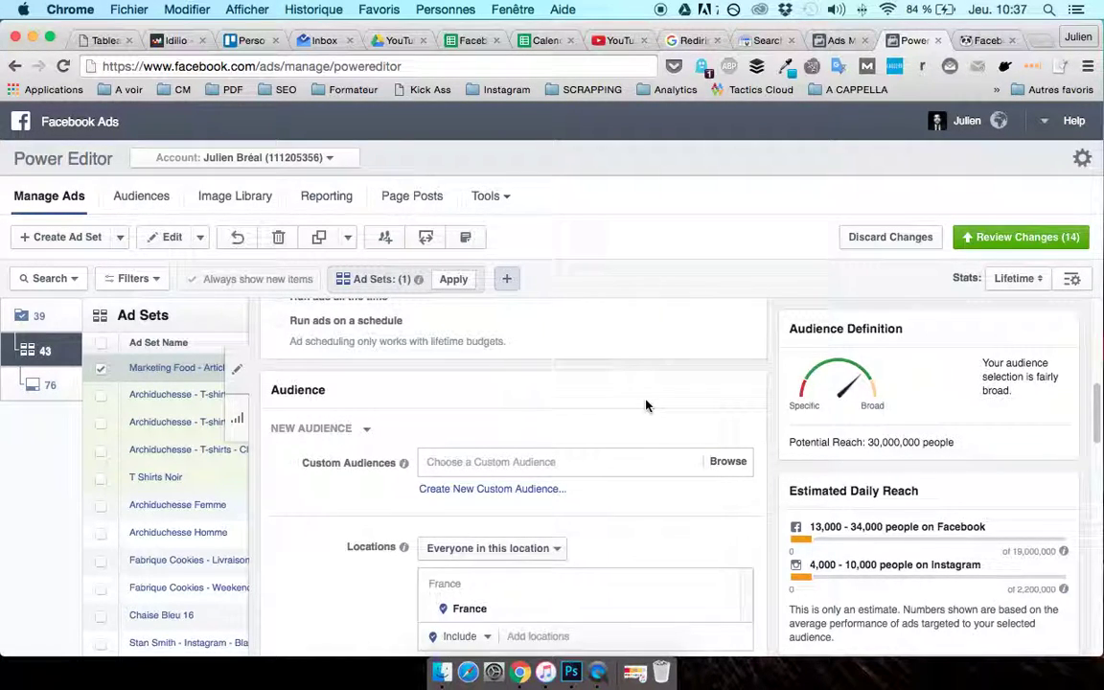
Step: Turn off the Desktop News Feed, Audience Network, Instagram and Mobile News Feed placements, keeping only Desktop Right Column
{"action": "scroll", "coordinate": [646, 406], "scroll_direction": "down", "scroll_amount": 2}
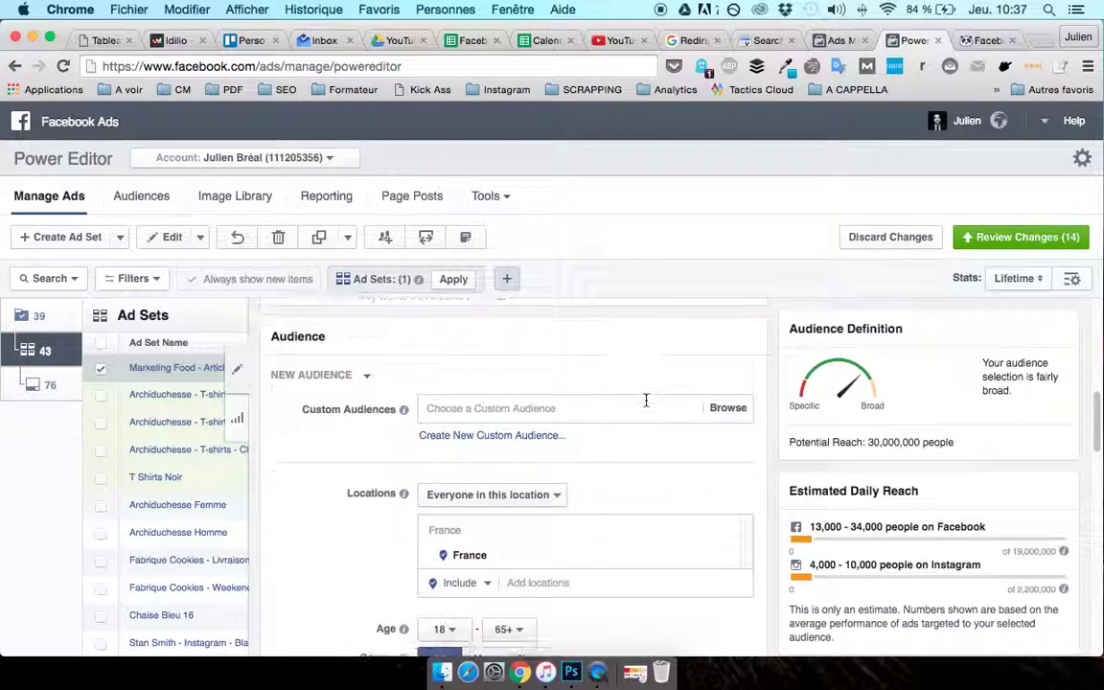
{"action": "scroll", "coordinate": [646, 403], "scroll_direction": "down", "scroll_amount": 1}
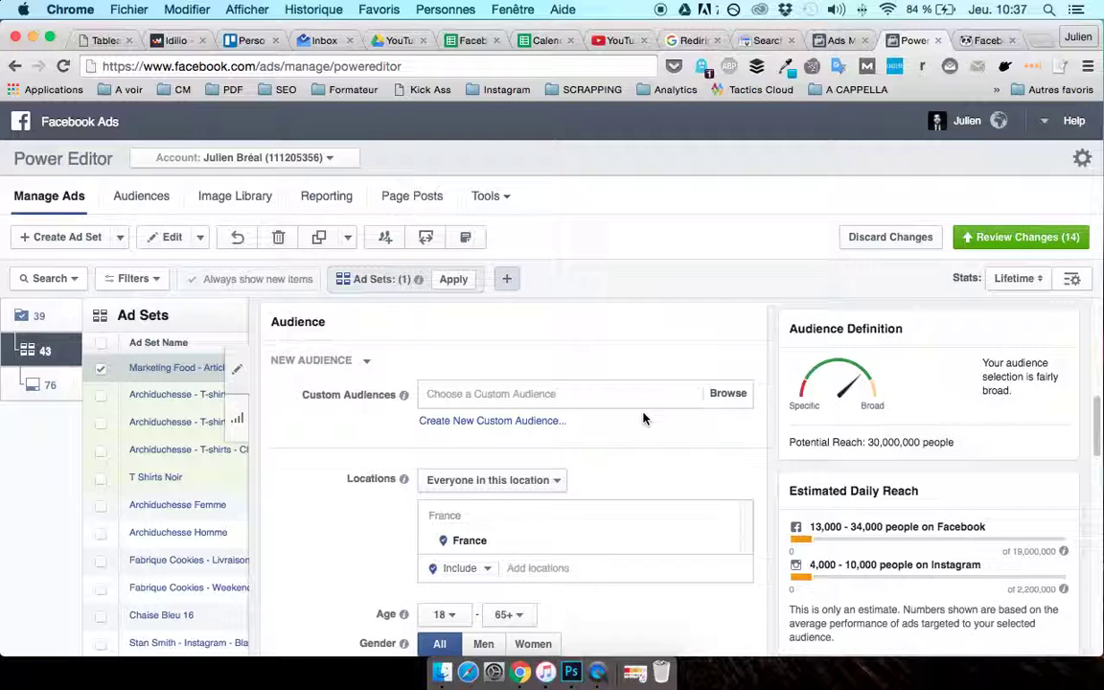
{"action": "scroll", "coordinate": [643, 419], "scroll_direction": "down", "scroll_amount": 6}
{"action": "scroll", "coordinate": [643, 418], "scroll_direction": "down", "scroll_amount": 3}
{"action": "scroll", "coordinate": [643, 418], "scroll_direction": "down", "scroll_amount": 5}
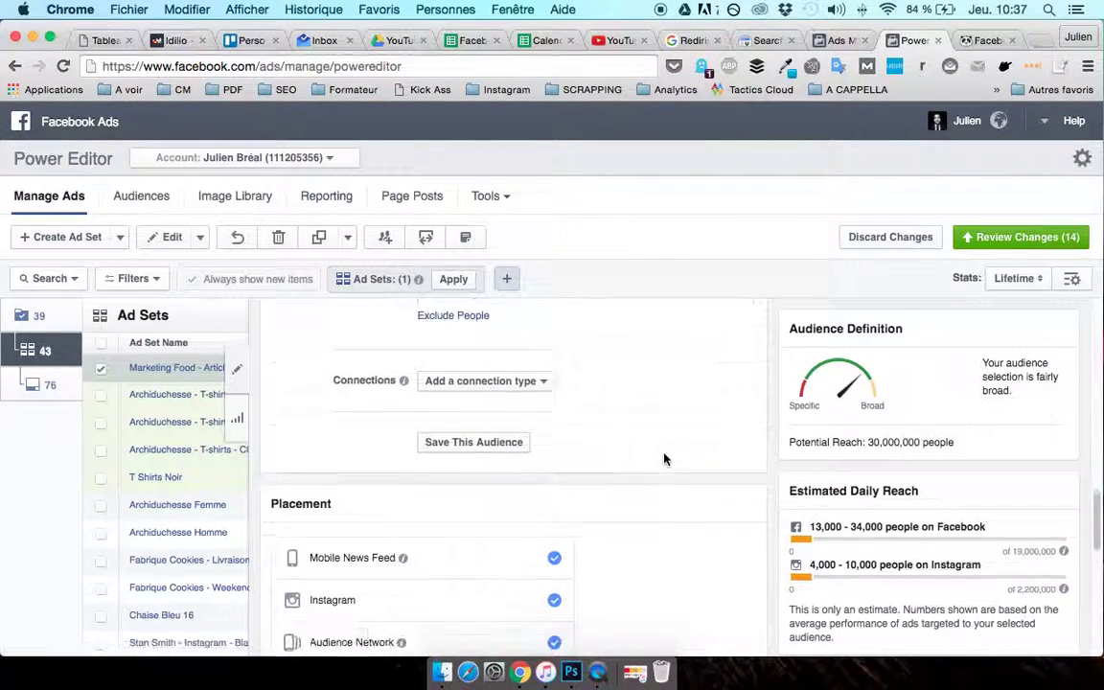
{"action": "scroll", "coordinate": [664, 459], "scroll_direction": "down", "scroll_amount": 3}
{"action": "scroll", "coordinate": [664, 459], "scroll_direction": "down", "scroll_amount": 2}
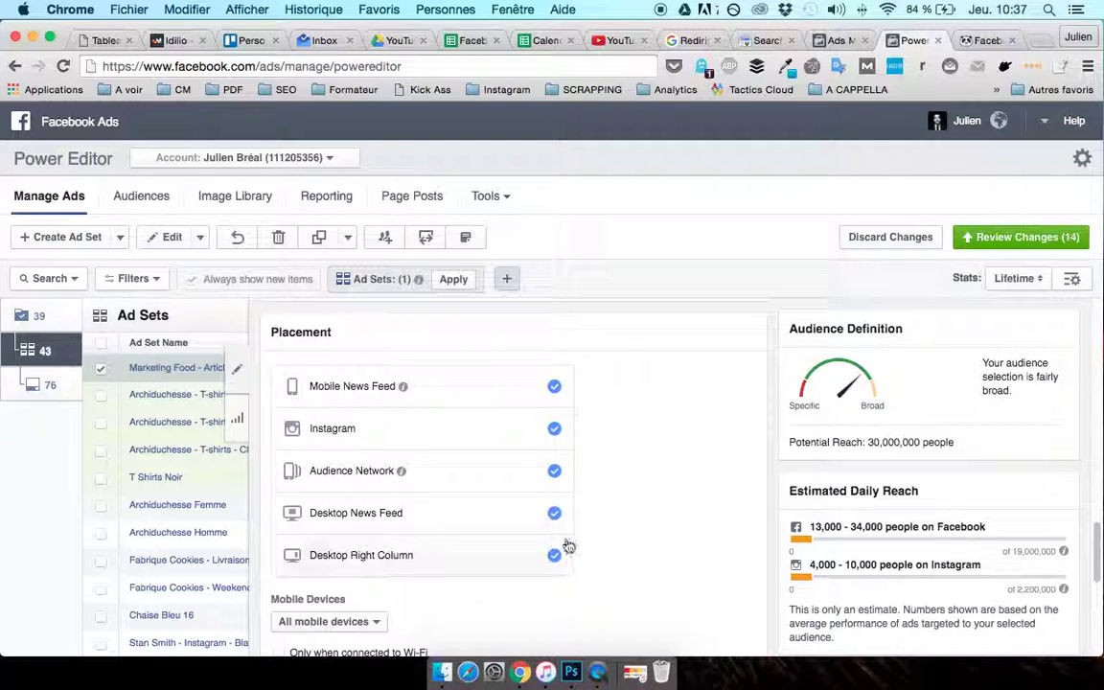
{"action": "left_click", "coordinate": [554, 513]}
{"action": "left_click", "coordinate": [554, 470]}
{"action": "left_click", "coordinate": [554, 429]}
{"action": "left_click", "coordinate": [554, 386]}
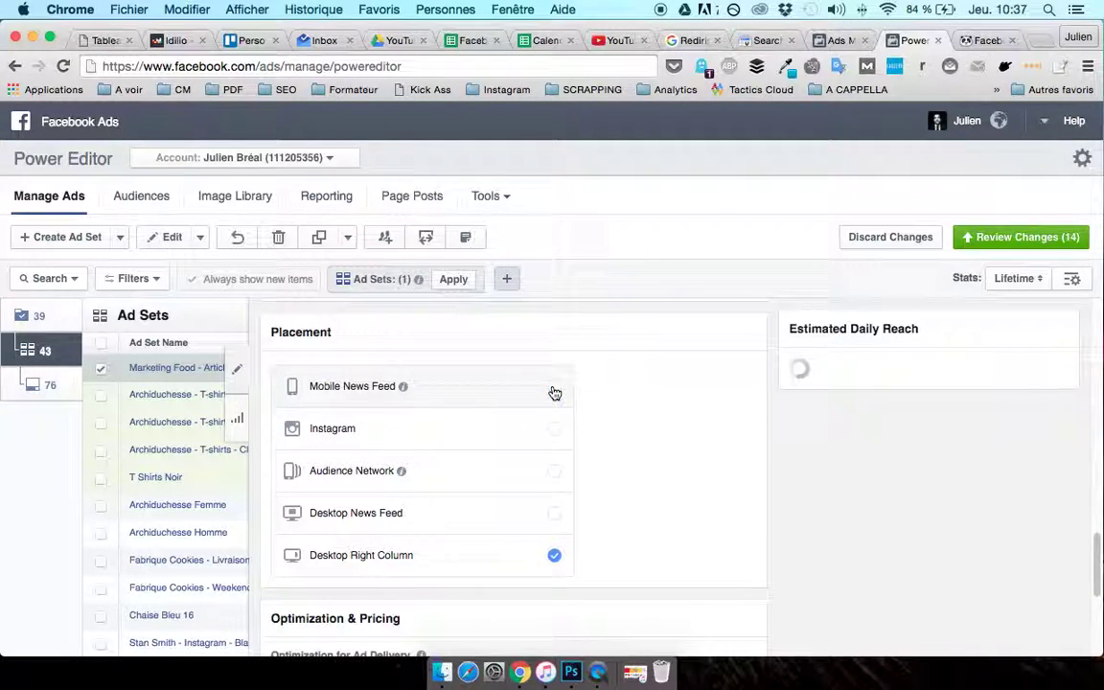
{"action": "left_click", "coordinate": [555, 557]}
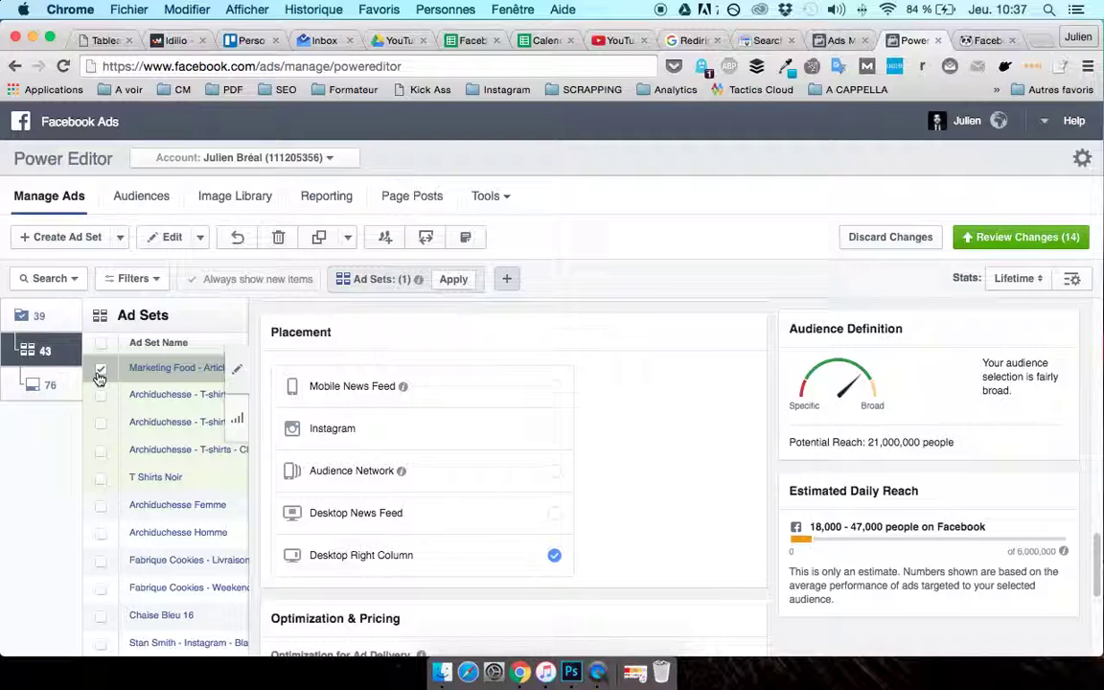
Step: Turn off the Desktop Right Column placement, try Desktop News Feed alone, and turn that off as well
{"action": "left_click", "coordinate": [555, 557]}
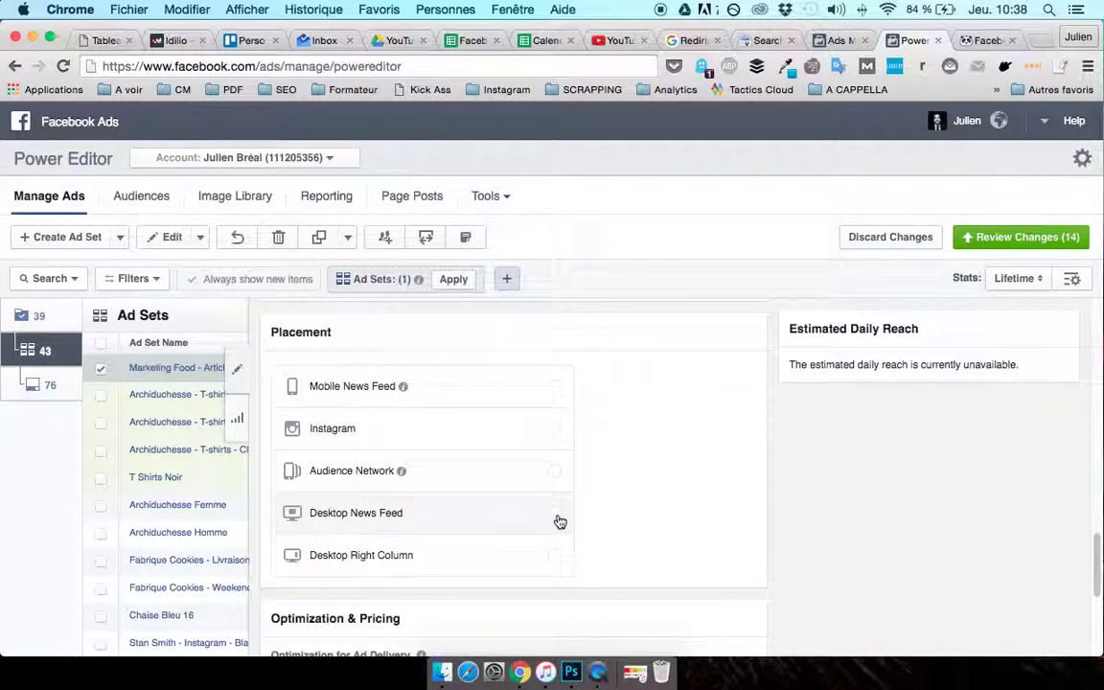
{"action": "left_click", "coordinate": [558, 519]}
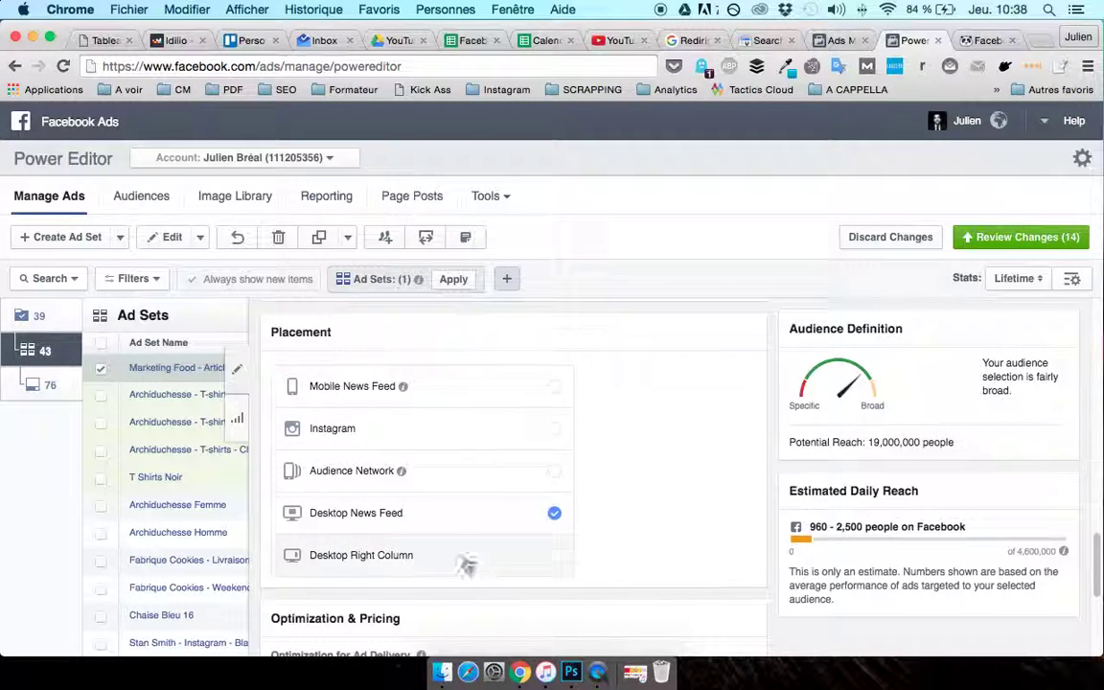
{"action": "left_click", "coordinate": [555, 517]}
Step: Try the Mobile News Feed and Audience Network placements, and turn both off again
{"action": "left_click", "coordinate": [555, 386]}
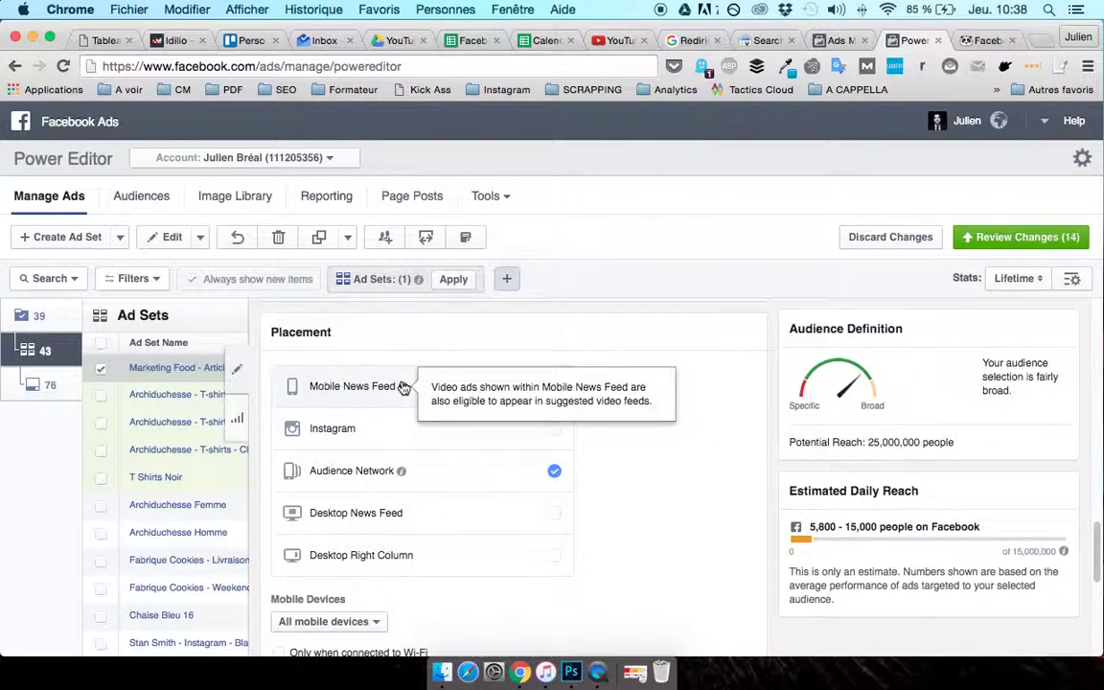
{"action": "left_click", "coordinate": [561, 477]}
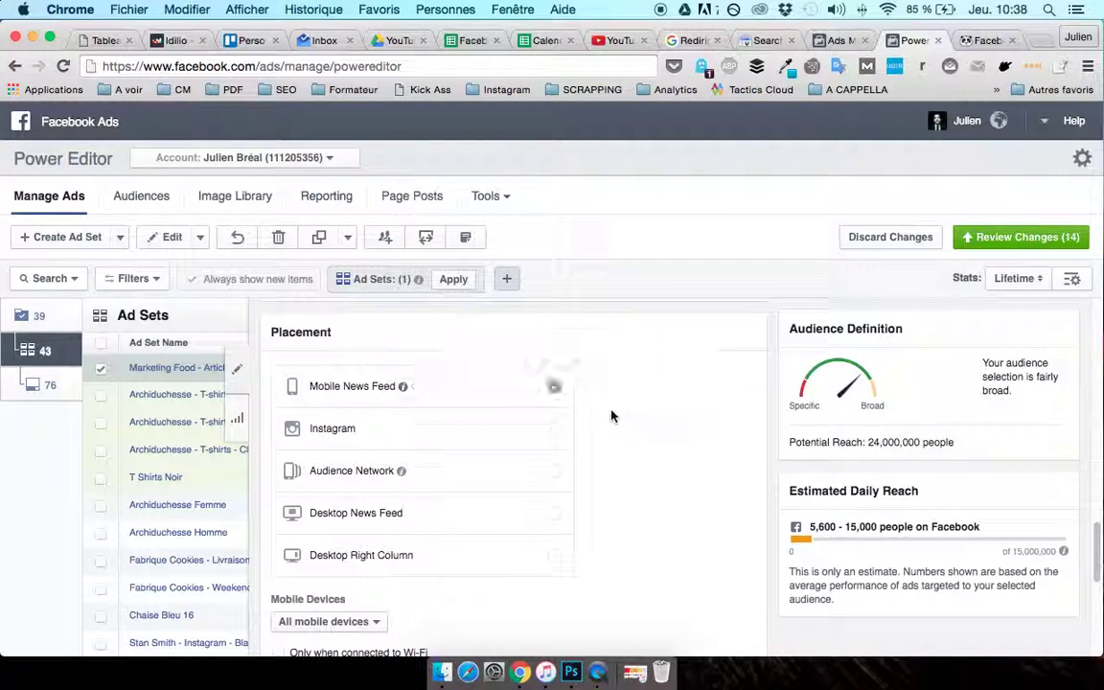
{"action": "left_click", "coordinate": [556, 472]}
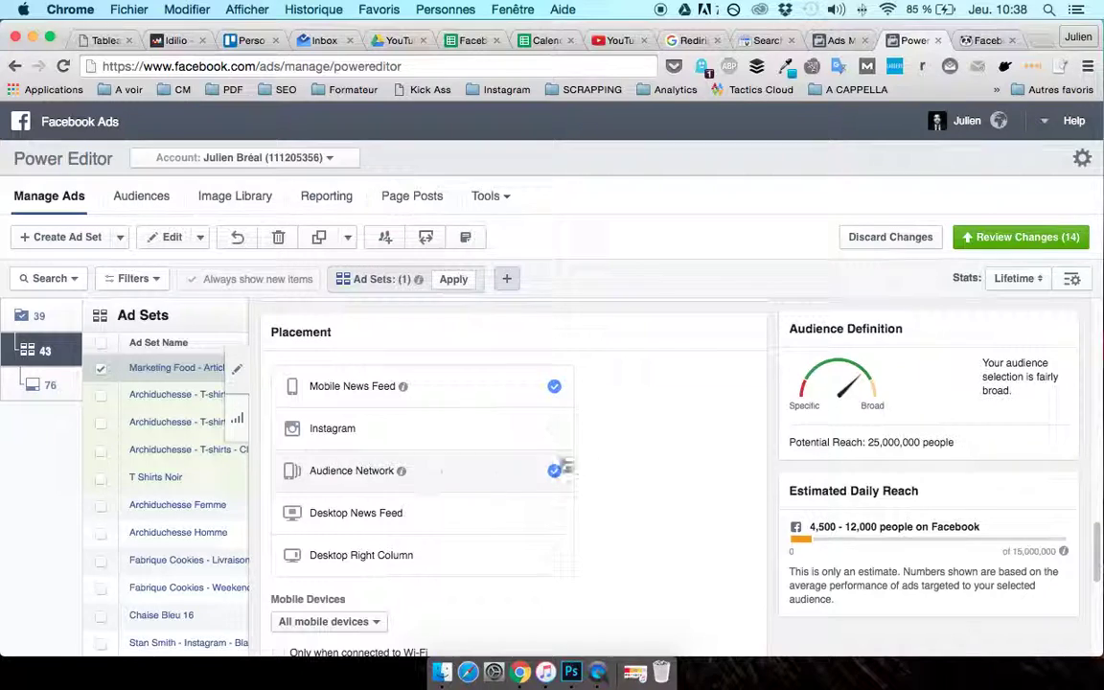
{"action": "left_click", "coordinate": [554, 472]}
{"action": "left_click", "coordinate": [556, 388]}
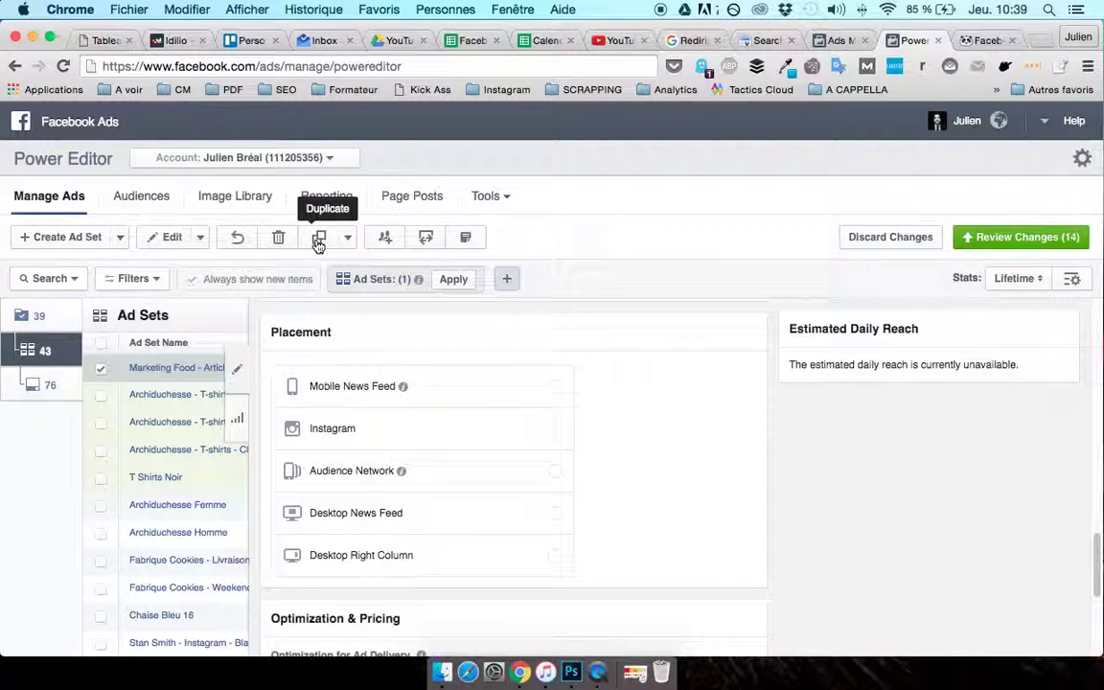
Step: Duplicate the Marketing Food - Article Facebook Ads ad set within the same campaign, and widen the list's Ad Set Name column
{"action": "left_click", "coordinate": [319, 240]}
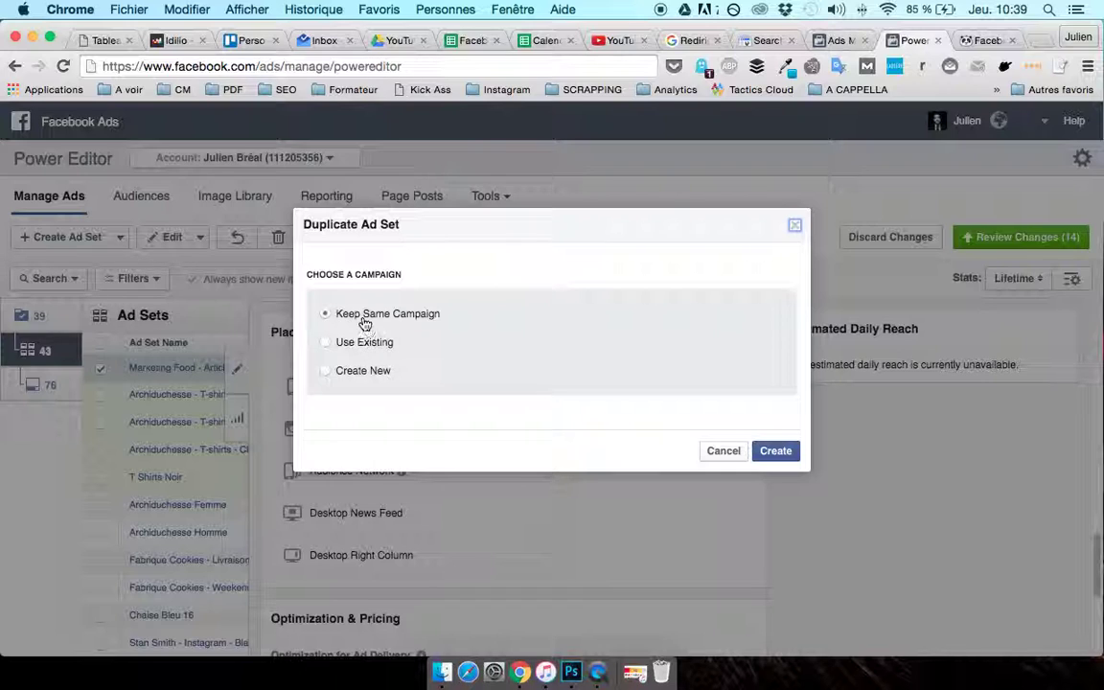
{"action": "left_click", "coordinate": [776, 451]}
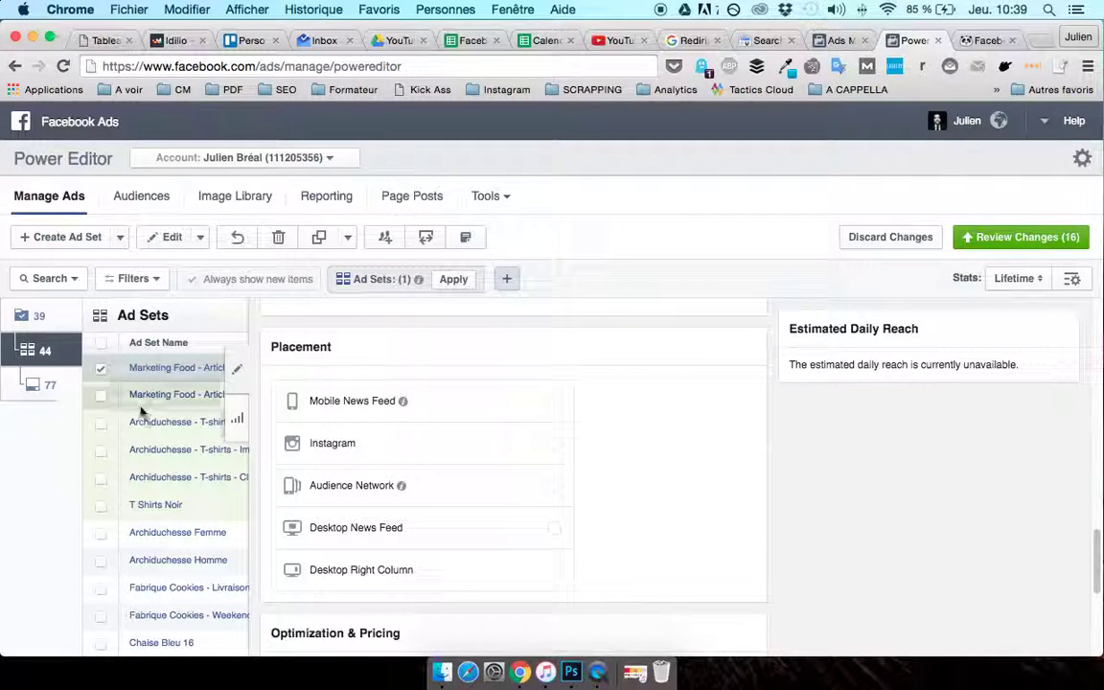
{"action": "left_click", "coordinate": [235, 369]}
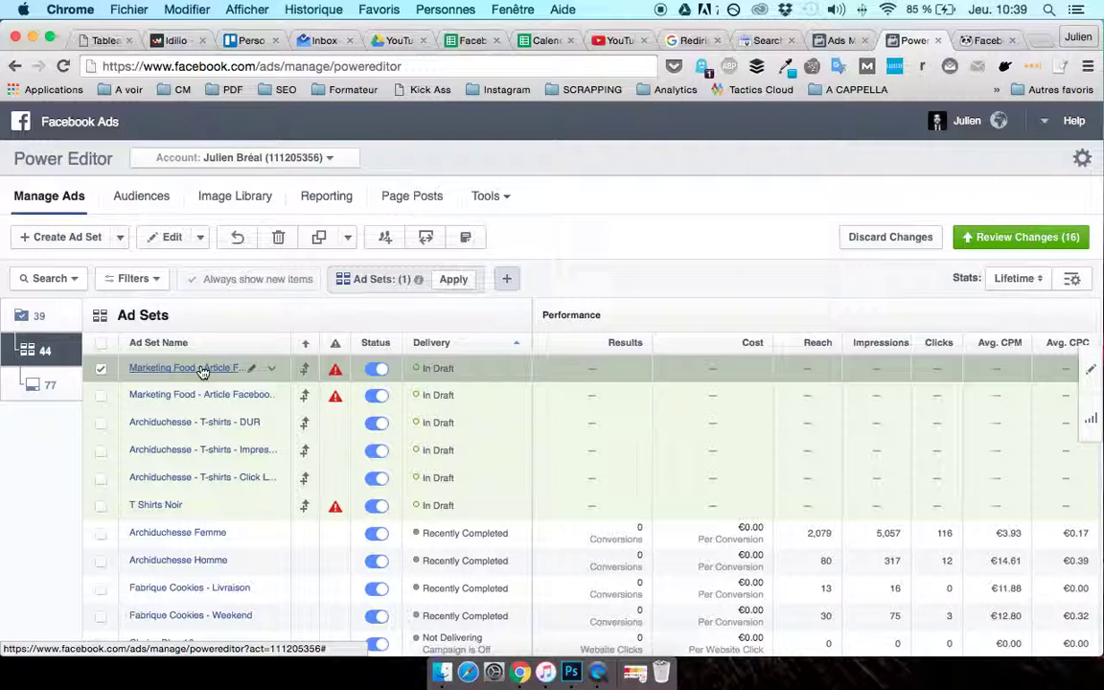
{"action": "left_click_drag", "start_coordinate": [289, 343], "coordinate": [420, 343]}
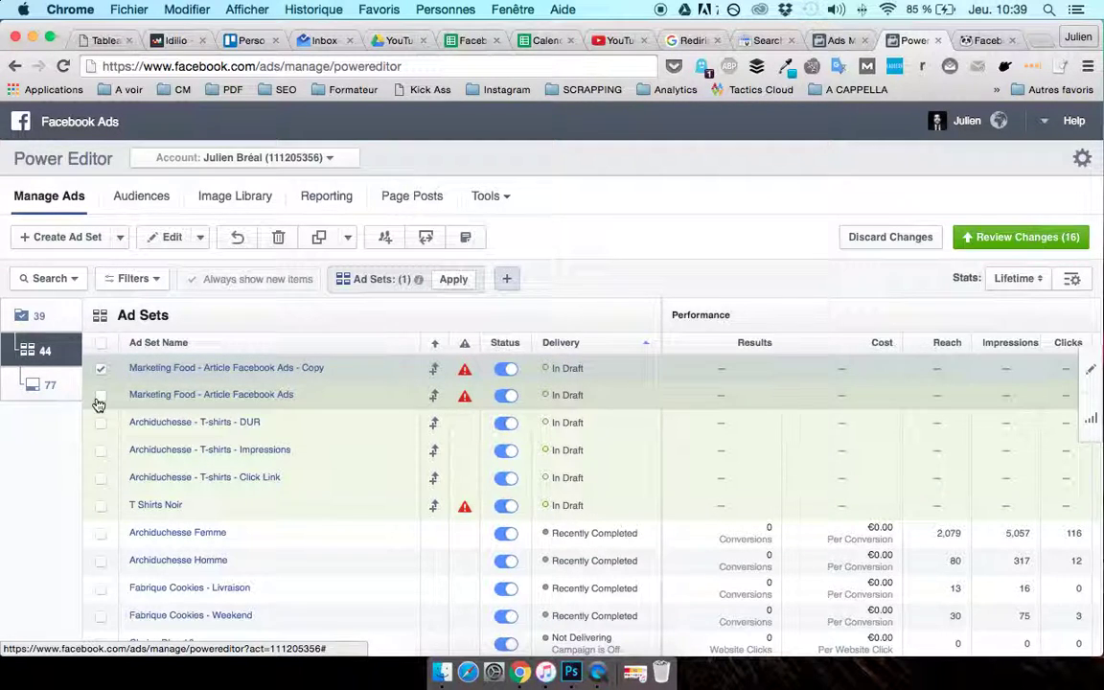
Step: Edit the duplicated ad set and turn on only its Desktop News Feed placement
{"action": "left_click", "coordinate": [167, 240]}
{"action": "scroll", "coordinate": [608, 503], "scroll_direction": "down", "scroll_amount": 10}
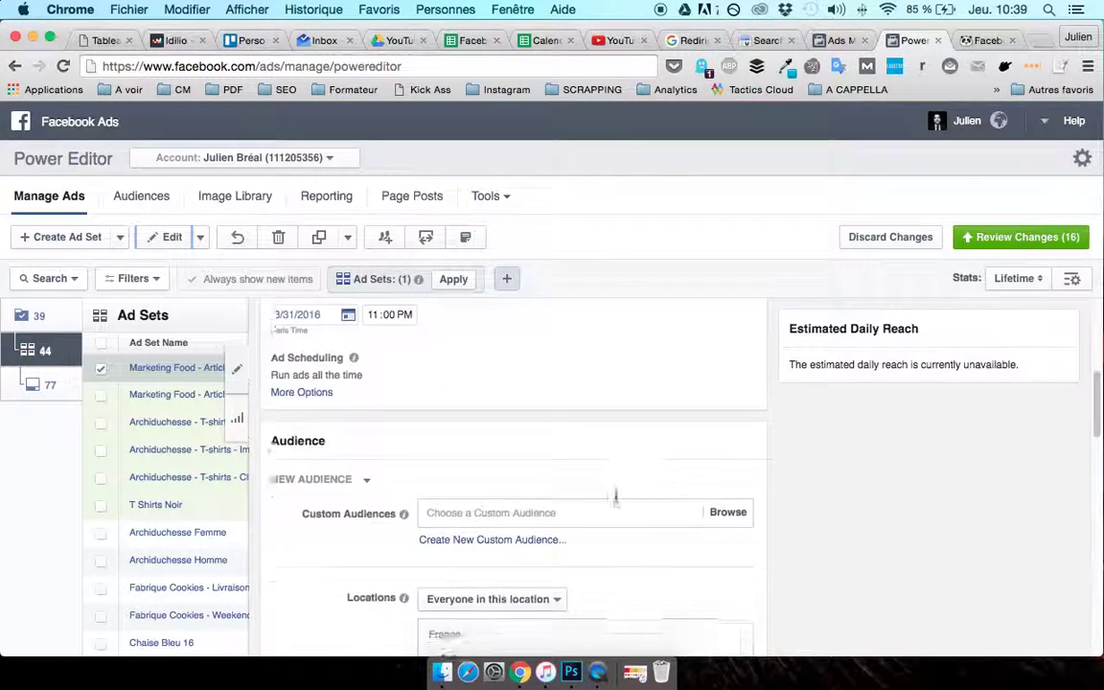
{"action": "scroll", "coordinate": [616, 501], "scroll_direction": "down", "scroll_amount": 10}
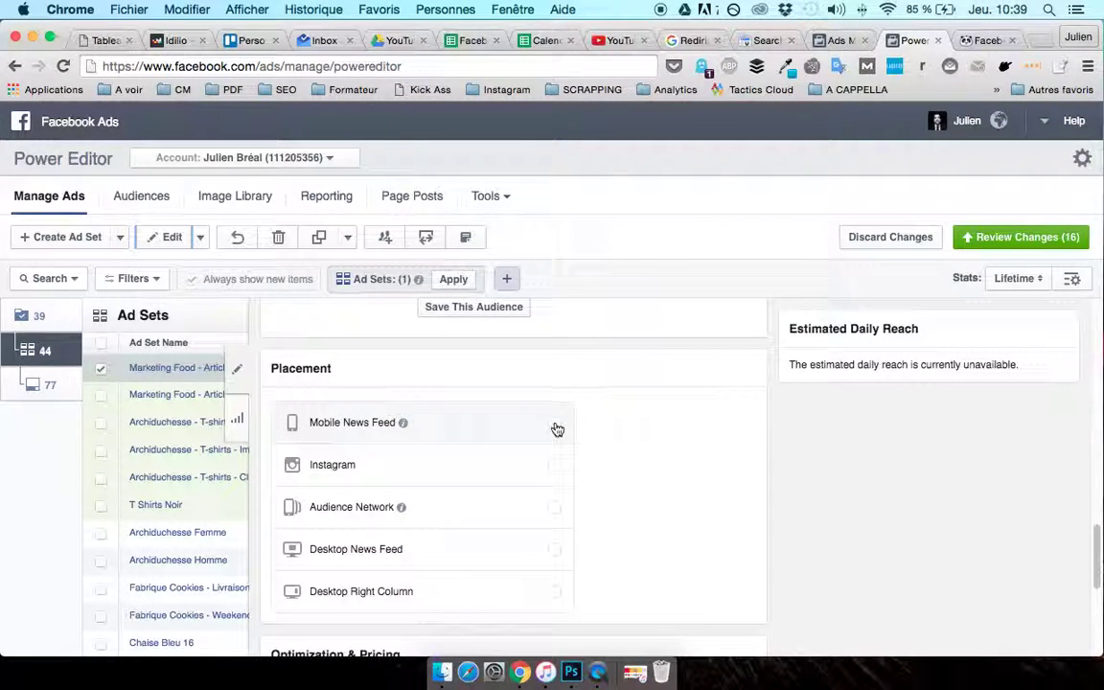
{"action": "left_click", "coordinate": [555, 551]}
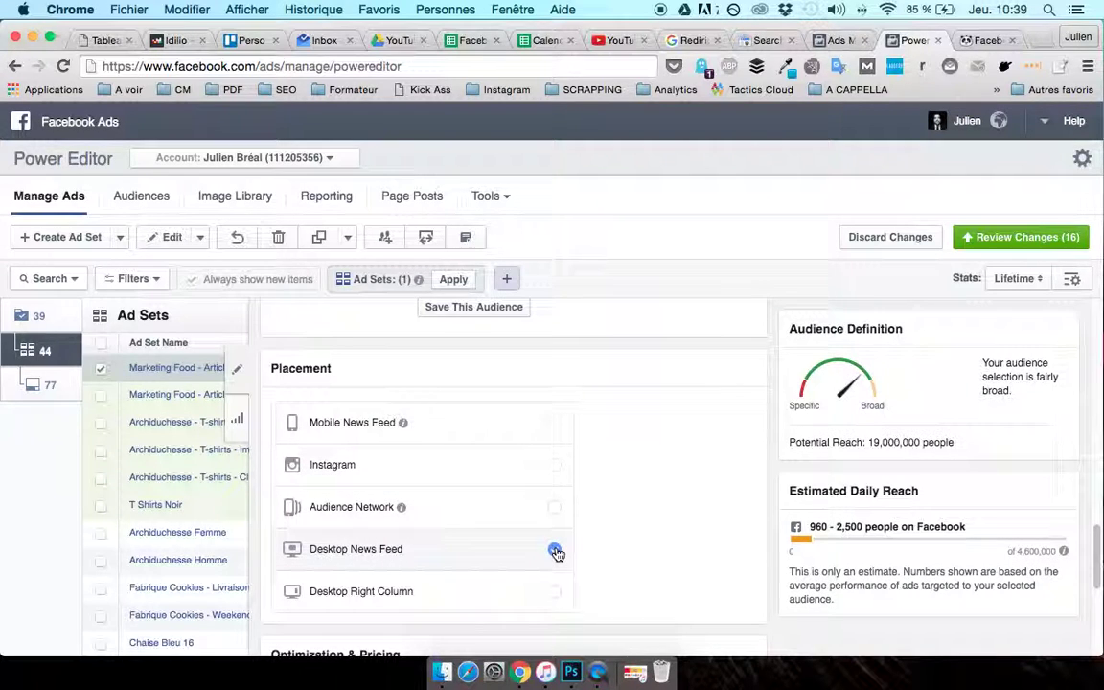
Step: Rename the duplicated ad set "Marketing Food - Article Facebook Ads - FilActuDesktop"
{"action": "scroll", "coordinate": [579, 530], "scroll_direction": "up", "scroll_amount": 12}
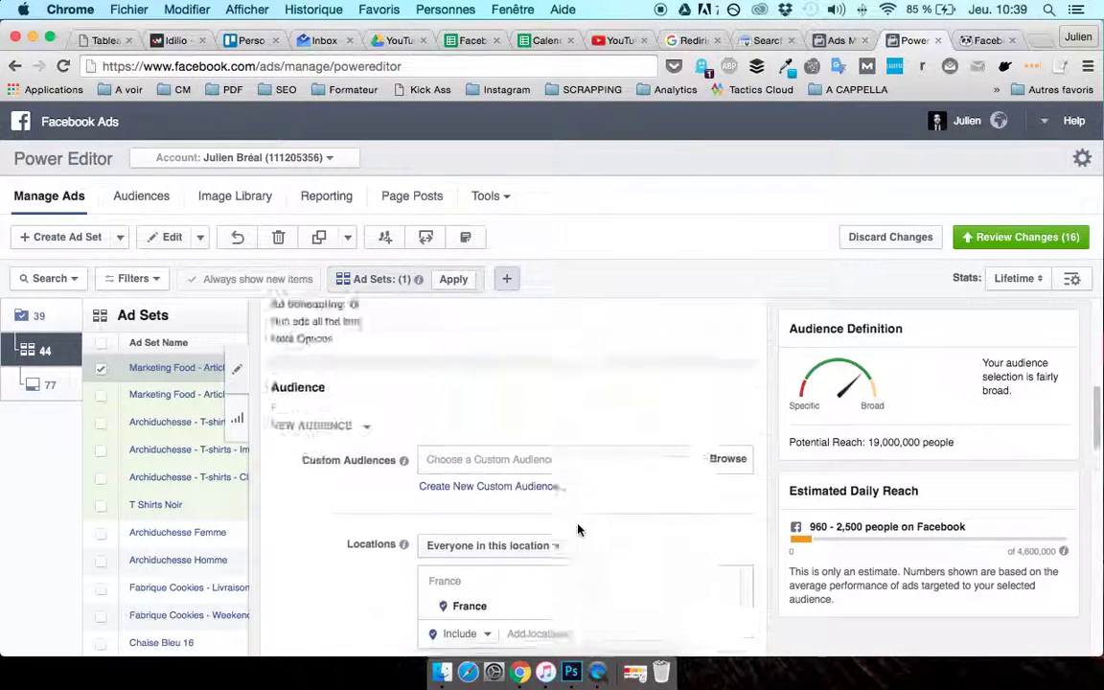
{"action": "left_click", "coordinate": [543, 365]}
{"action": "double_click", "coordinate": [543, 365]}
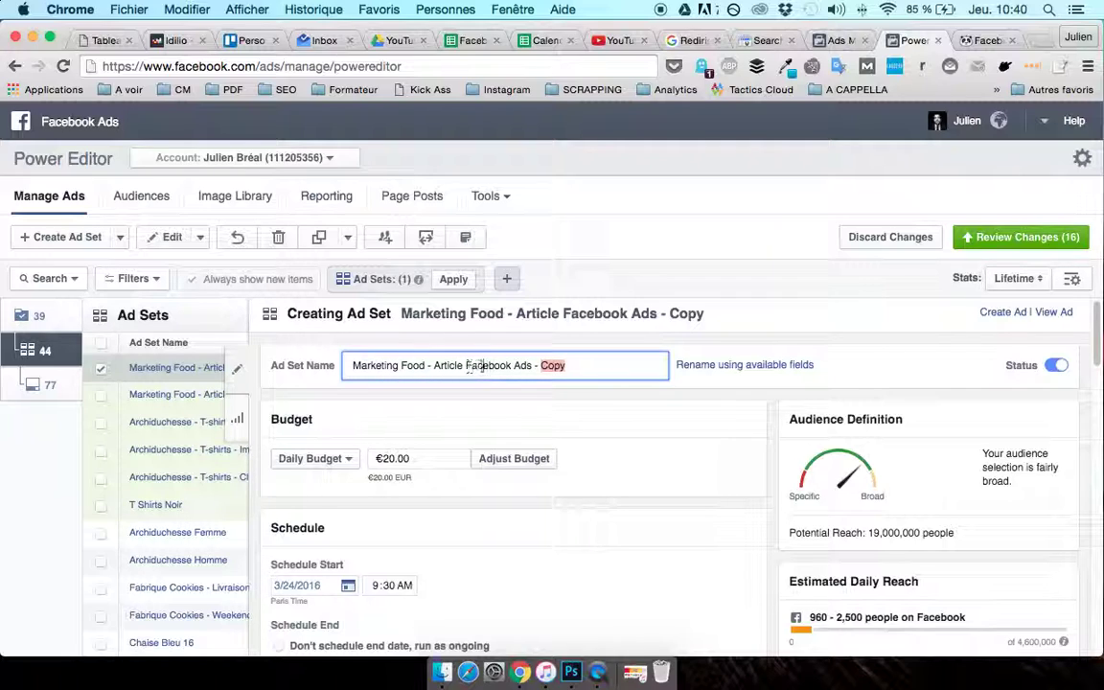
{"action": "type", "text": "F"}
{"action": "type", "text": "ilActuDi"}
{"action": "type", "text": "sktop"}
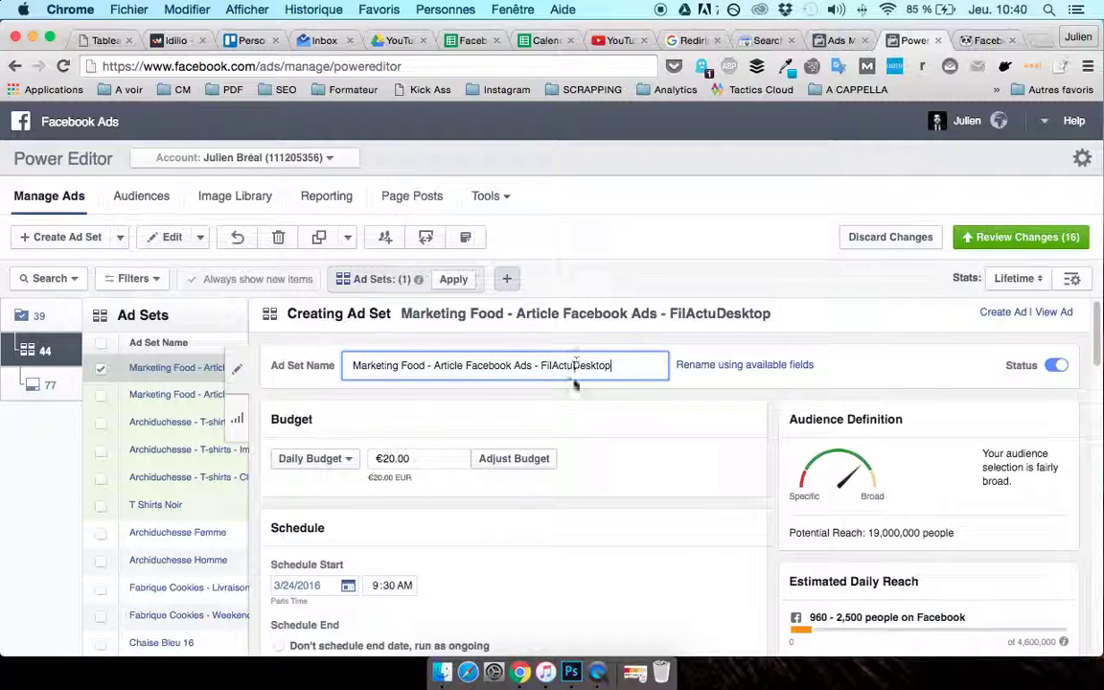
{"action": "left_click", "coordinate": [586, 398]}
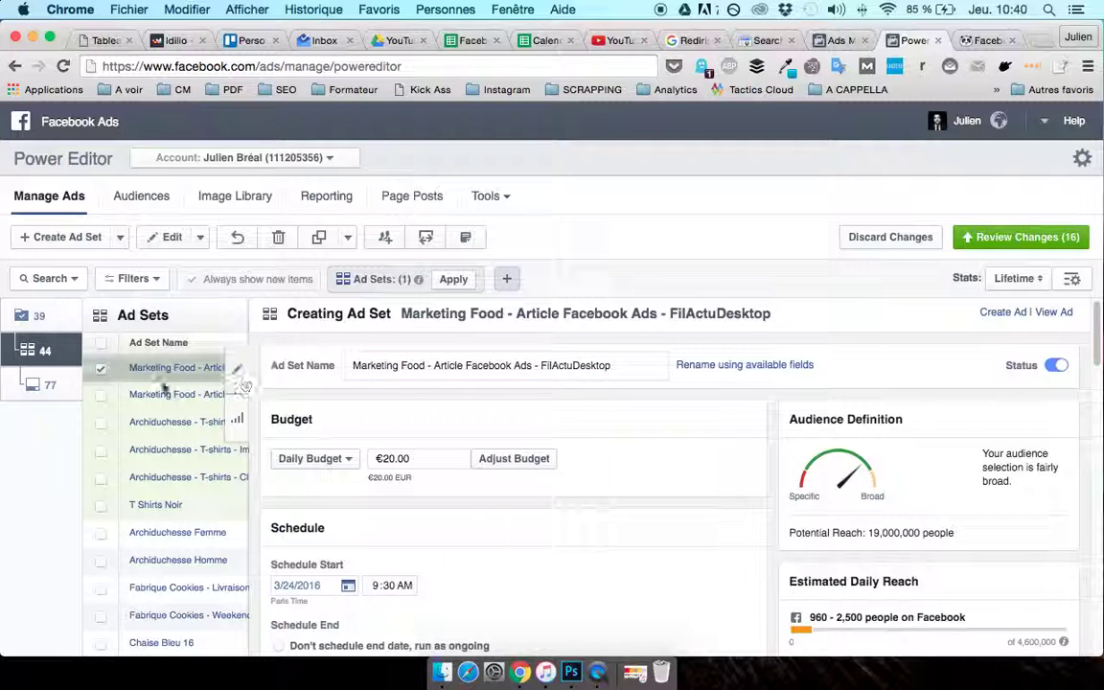
Step: Select only the original Marketing Food - Article Facebook Ads ad set and turn on its Desktop Right Column placement
{"action": "left_click", "coordinate": [101, 397]}
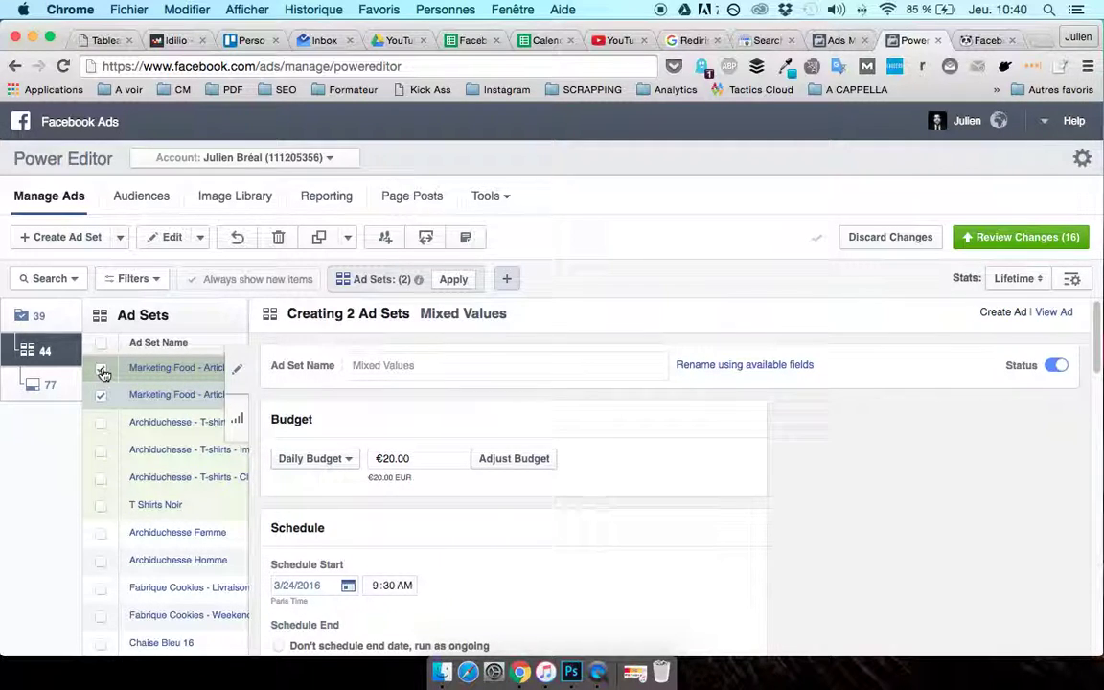
{"action": "left_click", "coordinate": [104, 373]}
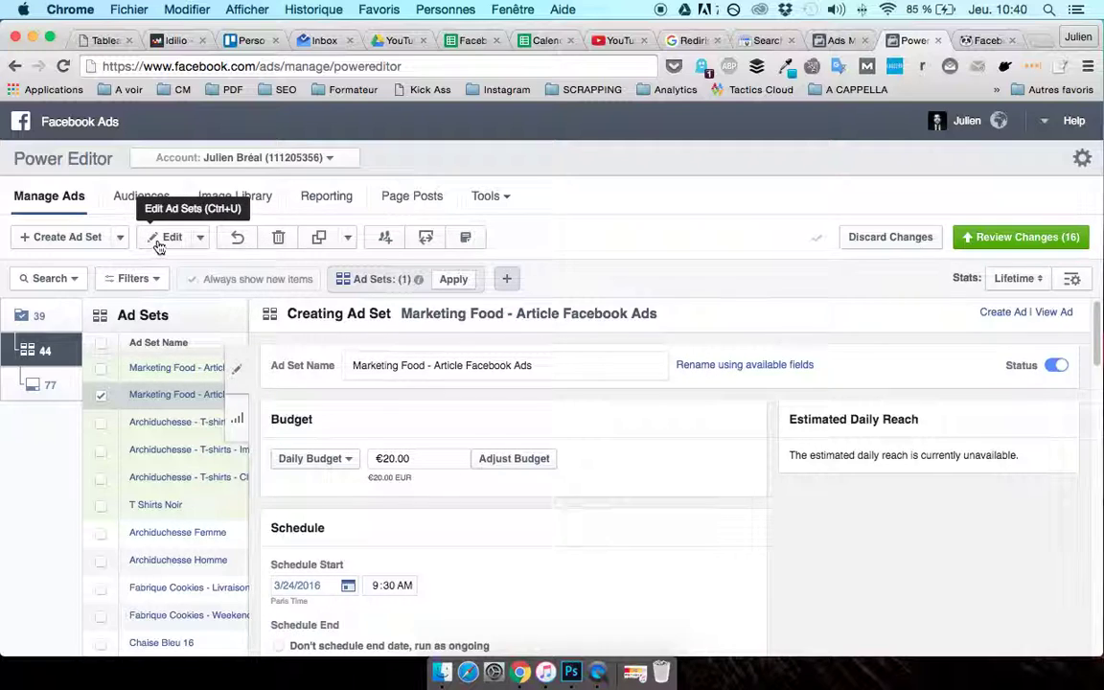
{"action": "scroll", "coordinate": [549, 505], "scroll_direction": "down", "scroll_amount": 10}
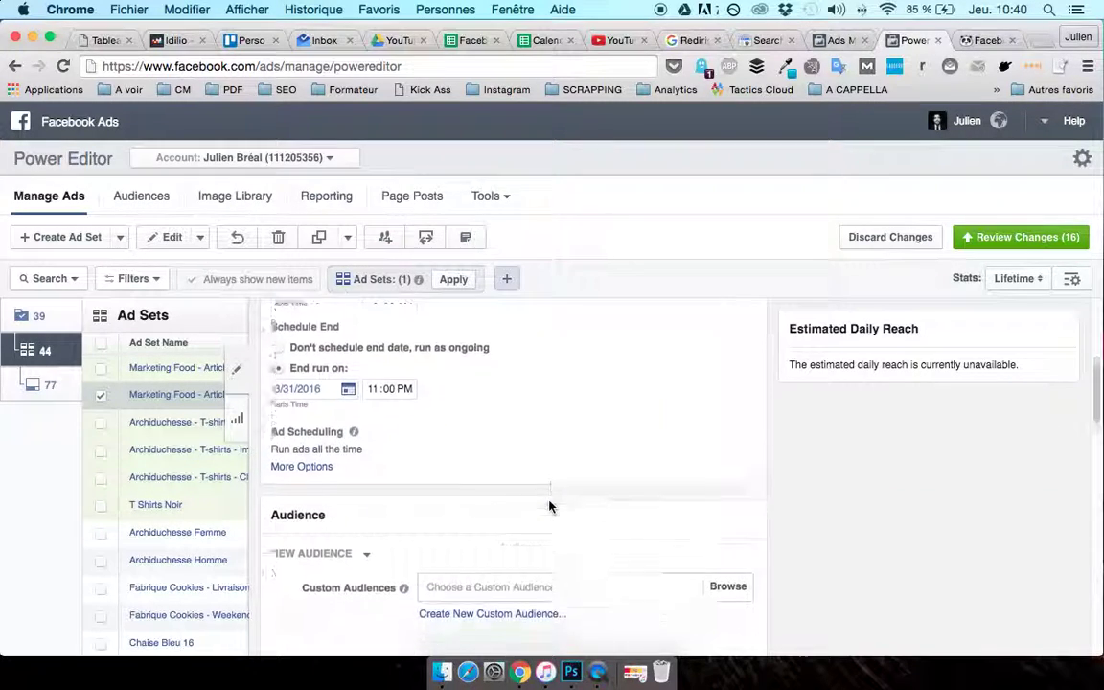
{"action": "scroll", "coordinate": [549, 505], "scroll_direction": "down", "scroll_amount": 10}
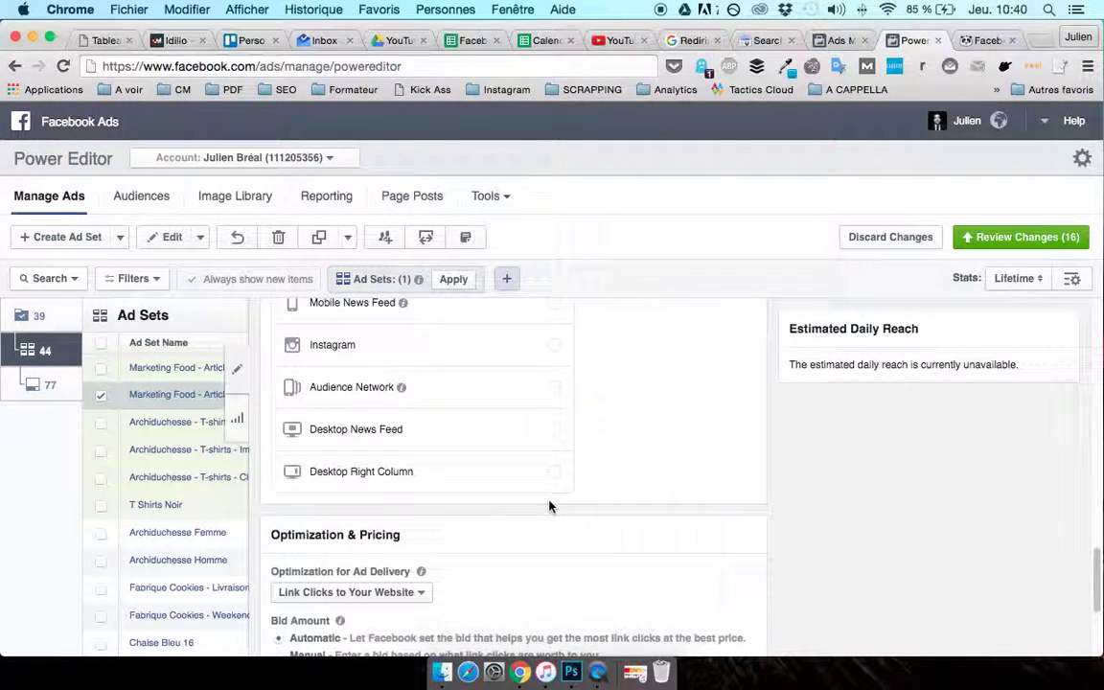
{"action": "scroll", "coordinate": [550, 505], "scroll_direction": "up", "scroll_amount": 1}
{"action": "left_click", "coordinate": [556, 510]}
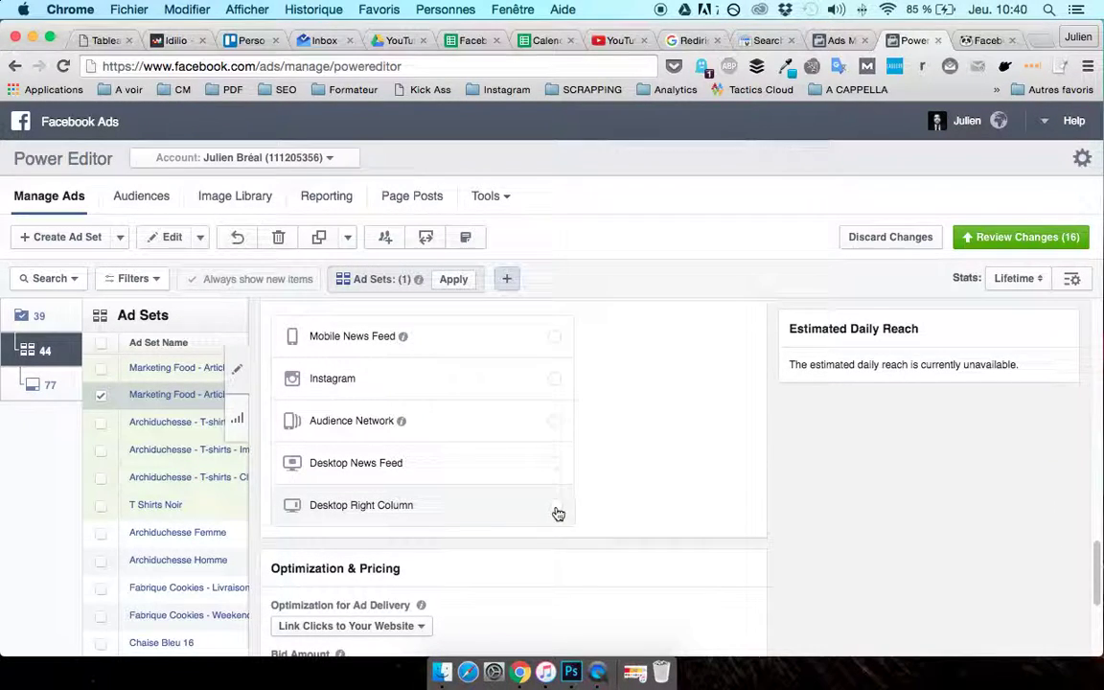
Step: Rename the original ad set "Marketing Food - Article Facebook Ads - CR" and return to the full ad set list
{"action": "scroll", "coordinate": [614, 498], "scroll_direction": "up", "scroll_amount": 15}
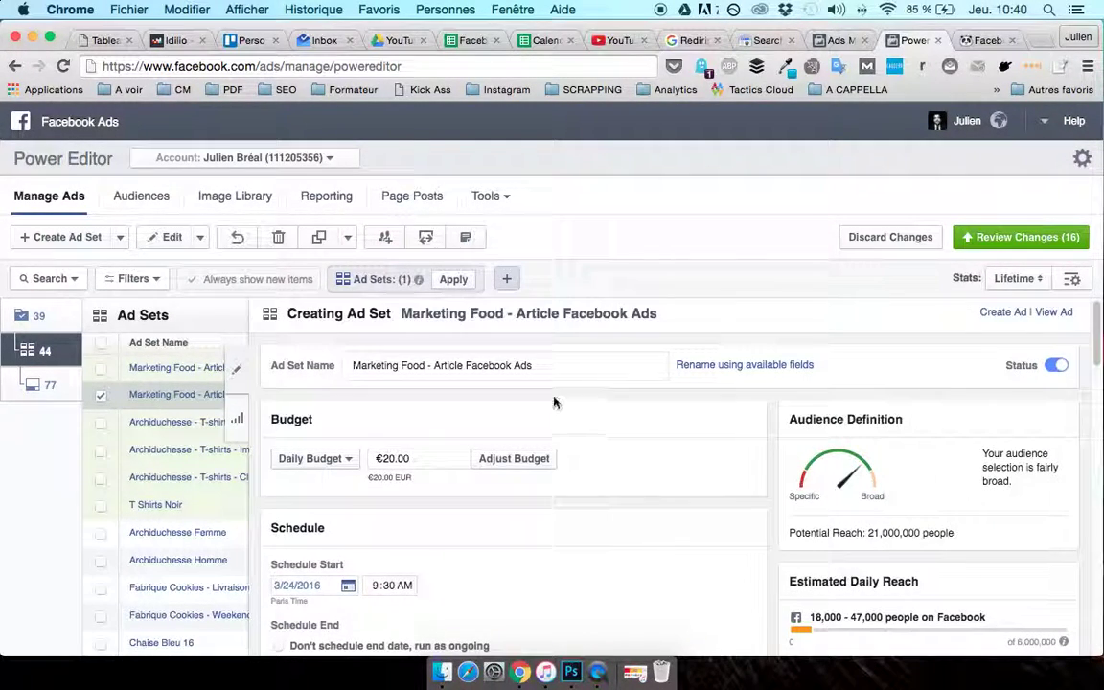
{"action": "left_click", "coordinate": [549, 365]}
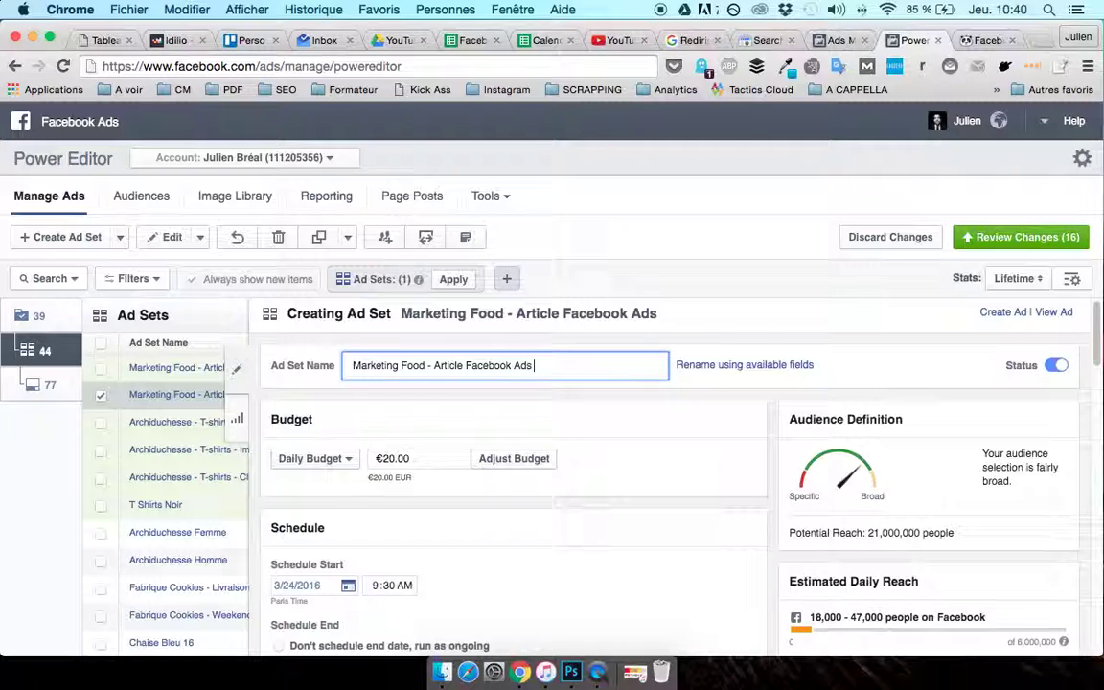
{"action": "type", "text": "R"}
{"action": "scroll", "coordinate": [623, 414], "scroll_direction": "down", "scroll_amount": 1}
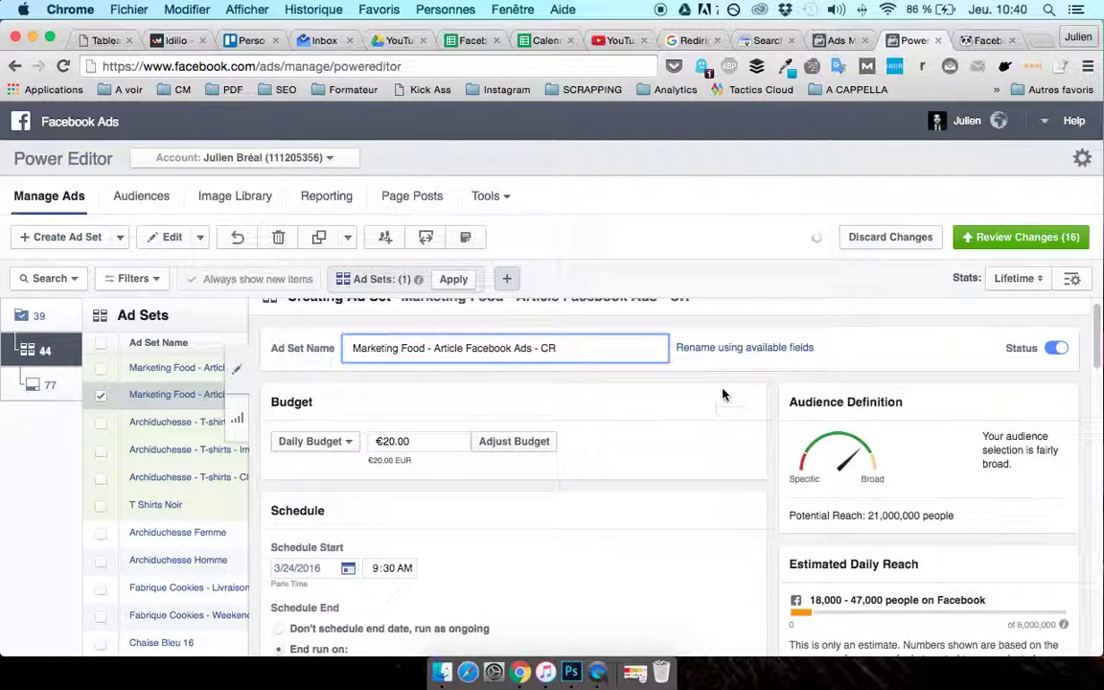
{"action": "left_click", "coordinate": [236, 369]}
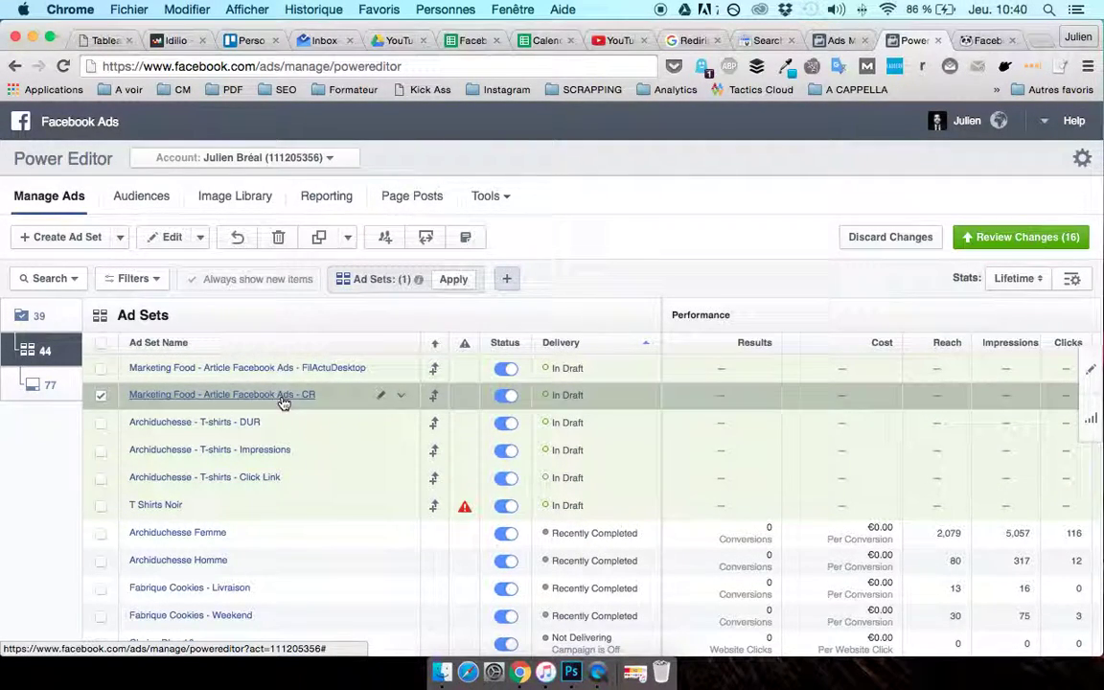
Step: Look through the CR ad set's audience and Optimization & Pricing settings, and delete that ad set
{"action": "left_click", "coordinate": [165, 238]}
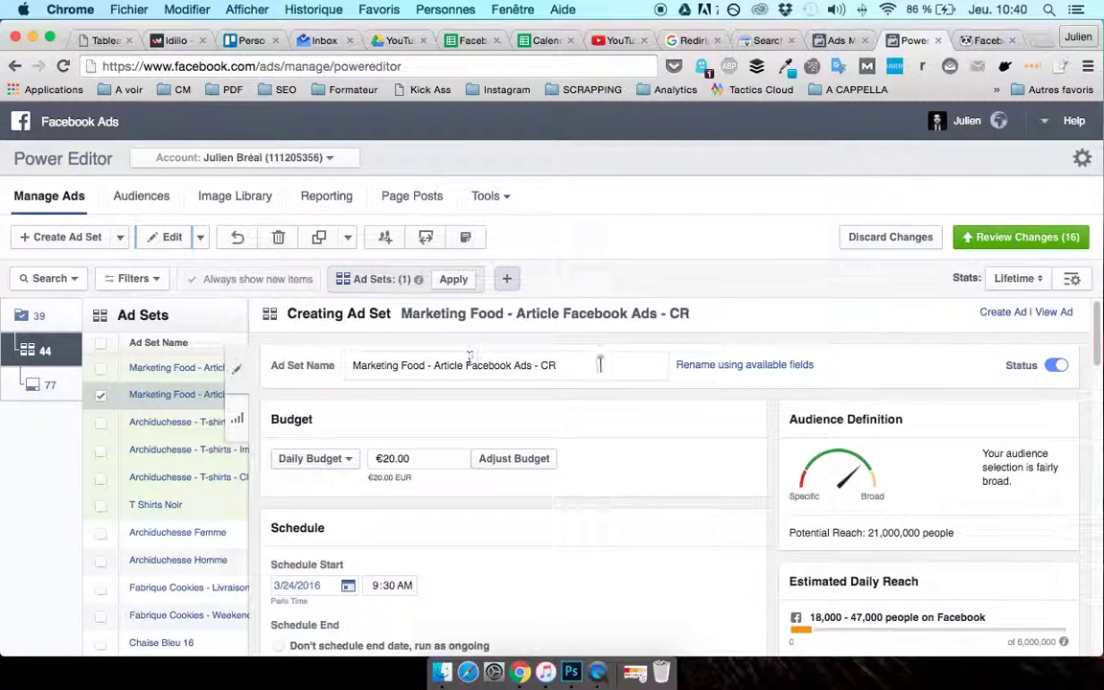
{"action": "scroll", "coordinate": [618, 454], "scroll_direction": "down", "scroll_amount": 10}
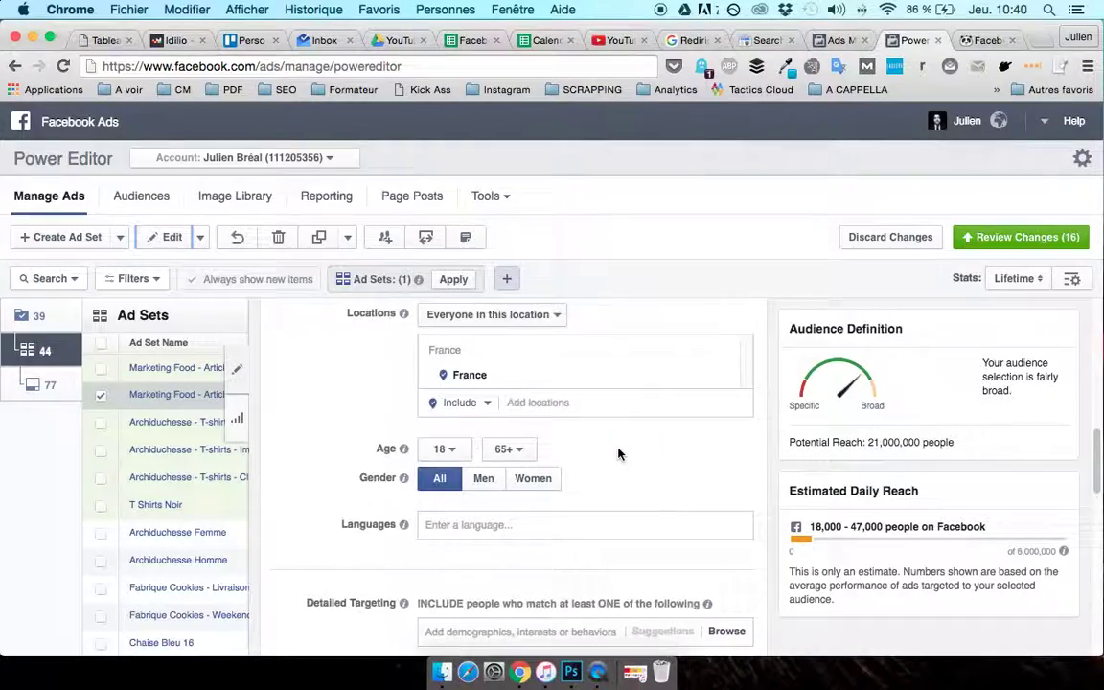
{"action": "scroll", "coordinate": [618, 454], "scroll_direction": "down", "scroll_amount": 6}
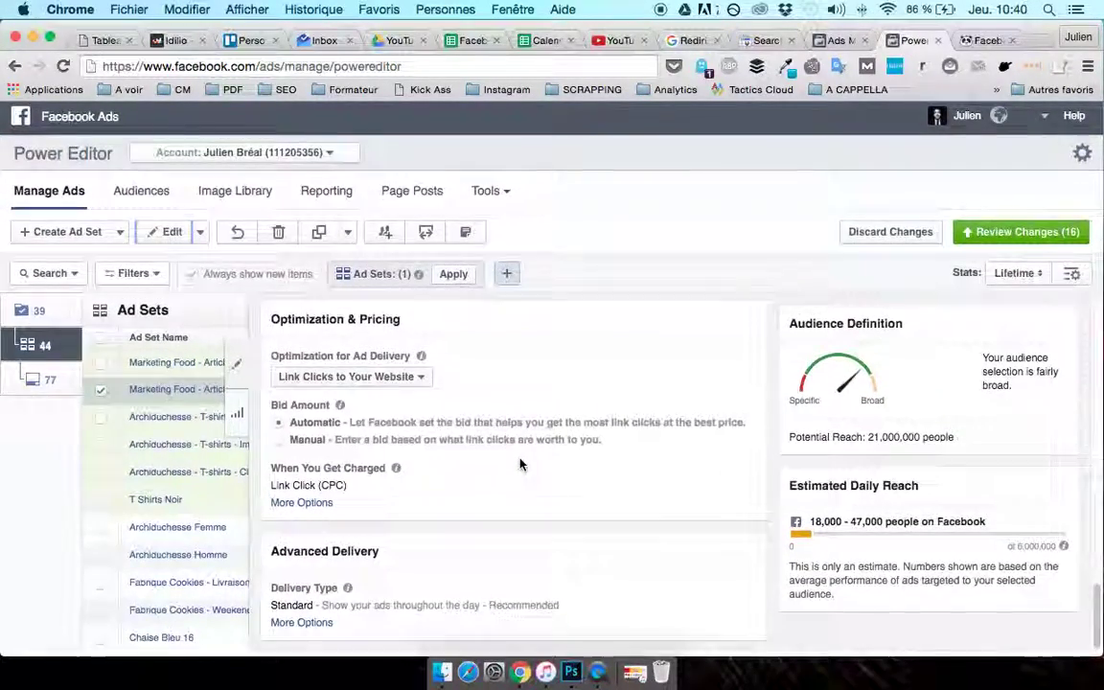
{"action": "left_click", "coordinate": [240, 320]}
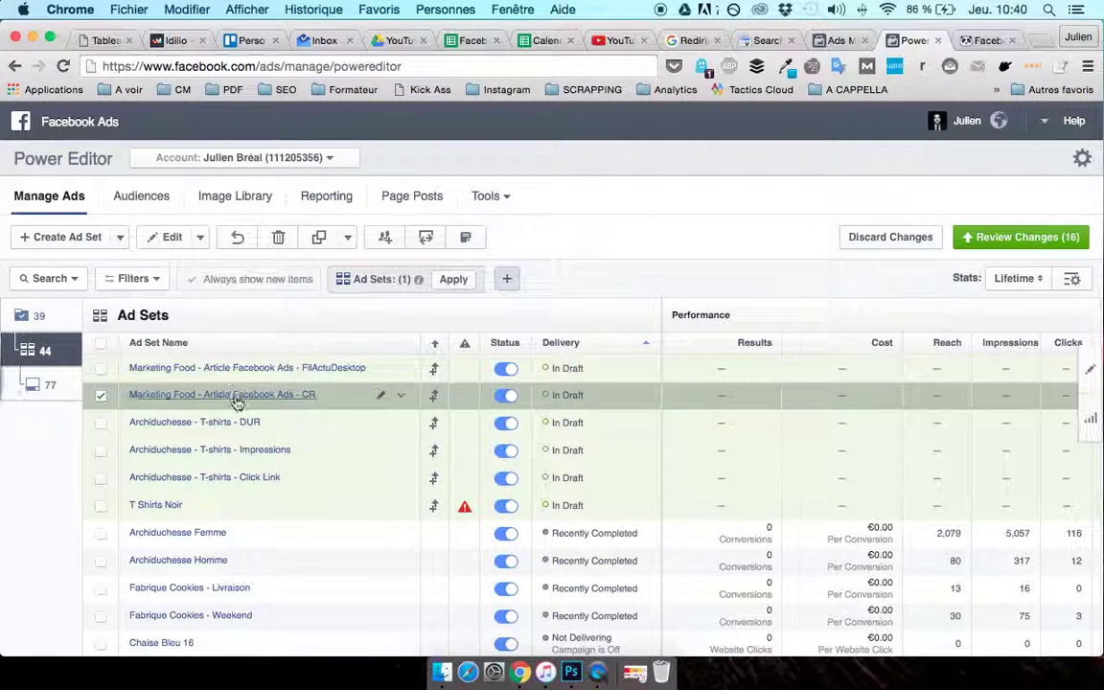
{"action": "left_click", "coordinate": [276, 244]}
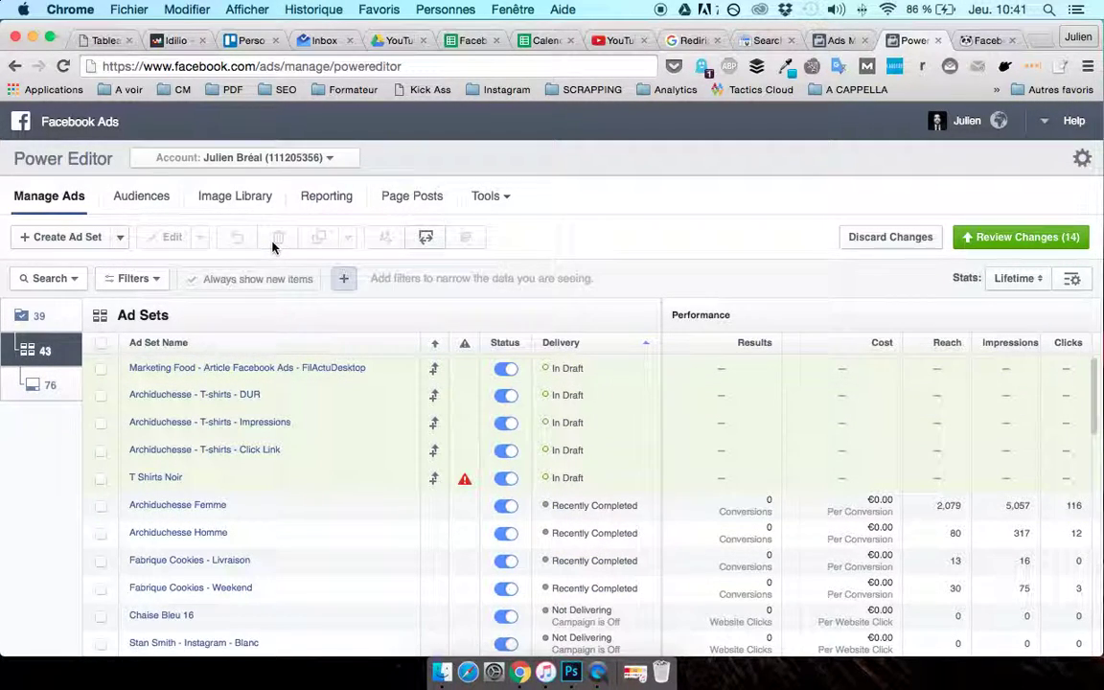
Step: Open the FilActuDesktop ad set and review its placement, Optimization & Pricing and Advanced Delivery settings
{"action": "left_click", "coordinate": [102, 369]}
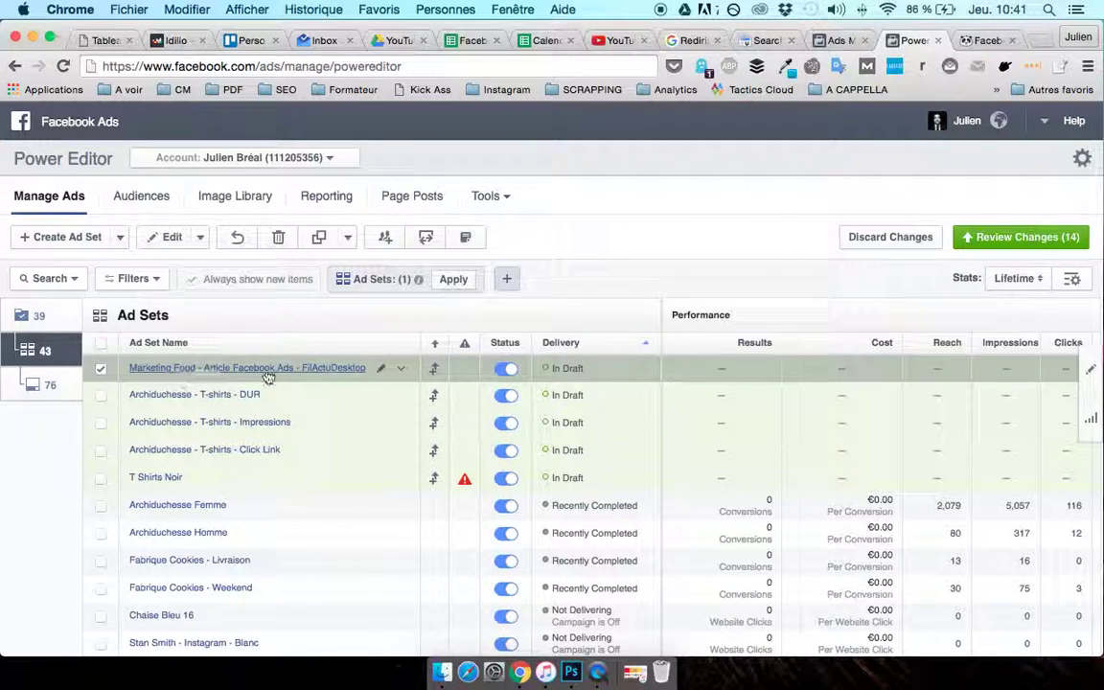
{"action": "left_click", "coordinate": [170, 238]}
{"action": "scroll", "coordinate": [631, 489], "scroll_direction": "down", "scroll_amount": 5}
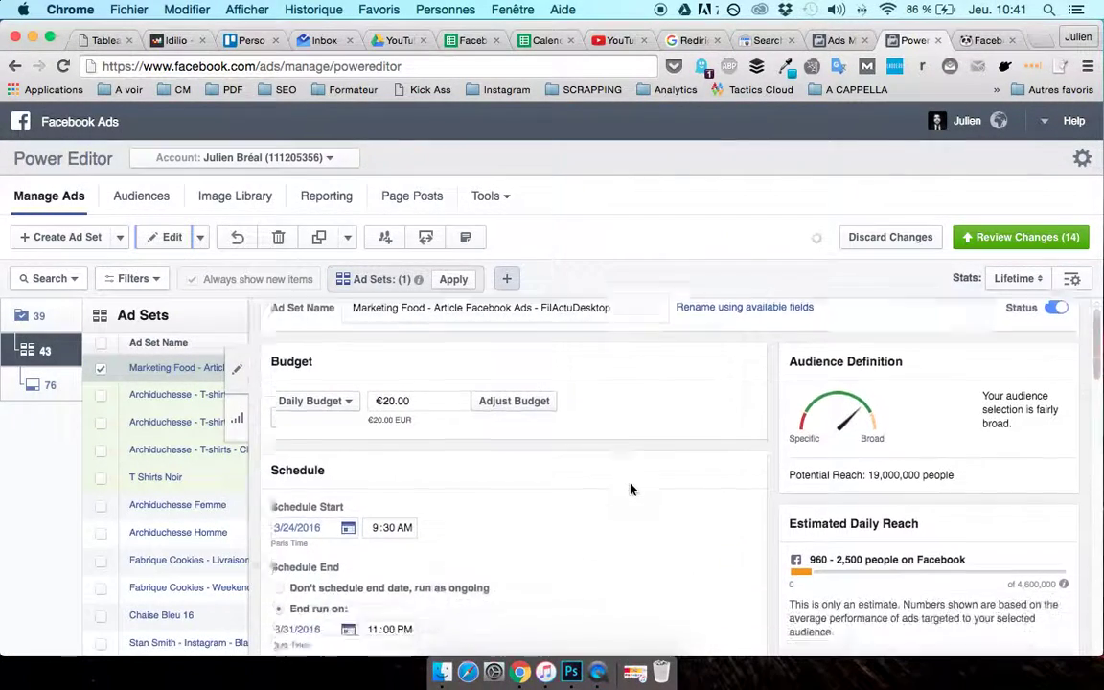
{"action": "scroll", "coordinate": [631, 490], "scroll_direction": "down", "scroll_amount": 10}
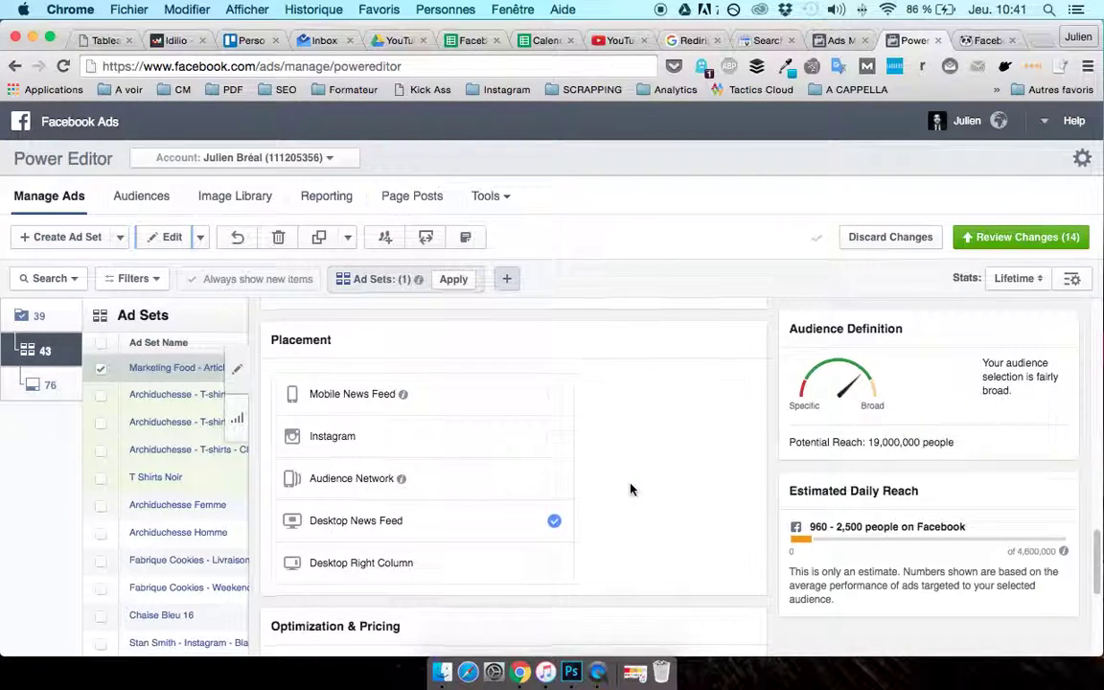
{"action": "scroll", "coordinate": [631, 490], "scroll_direction": "down", "scroll_amount": 3}
{"action": "scroll", "coordinate": [565, 450], "scroll_direction": "down", "scroll_amount": 1}
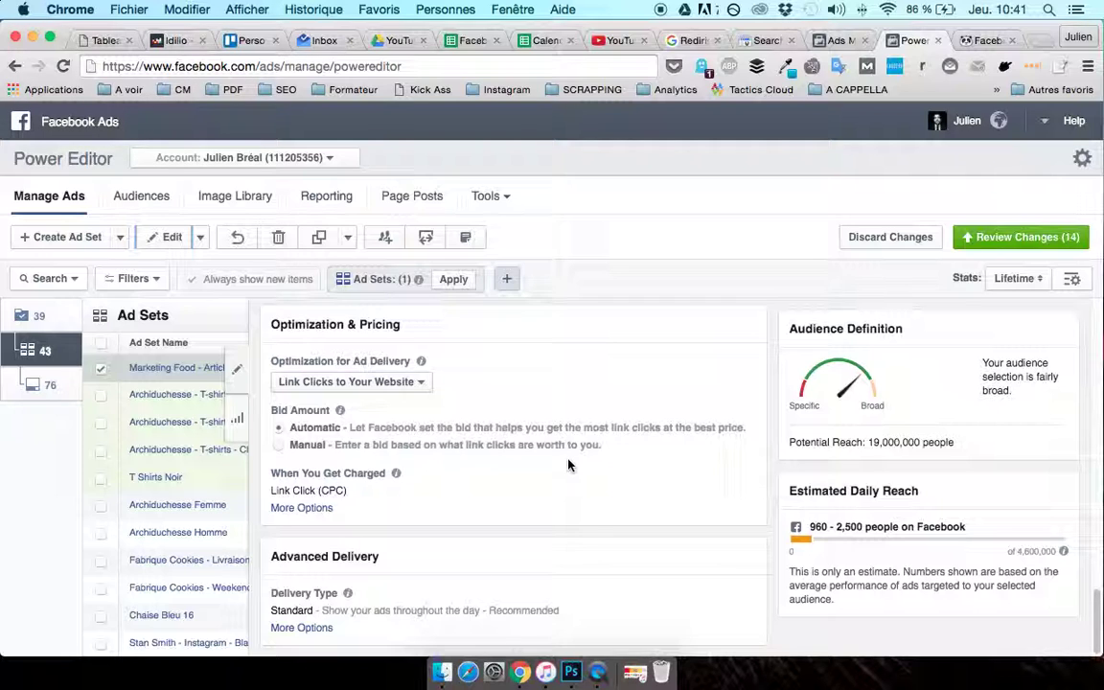
Step: Look through the ad delivery optimization choices of the FilActuDesktop ad set and keep Link Clicks to Your Website
{"action": "scroll", "coordinate": [571, 464], "scroll_direction": "up", "scroll_amount": 3}
{"action": "scroll", "coordinate": [575, 467], "scroll_direction": "down", "scroll_amount": 3}
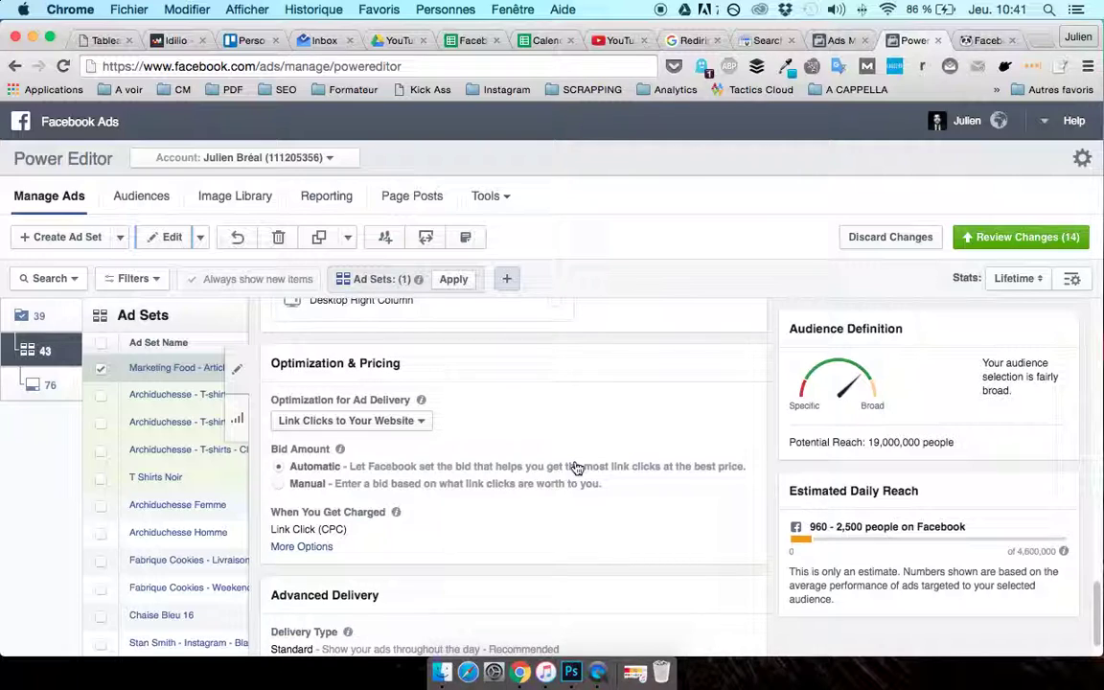
{"action": "left_click", "coordinate": [423, 424]}
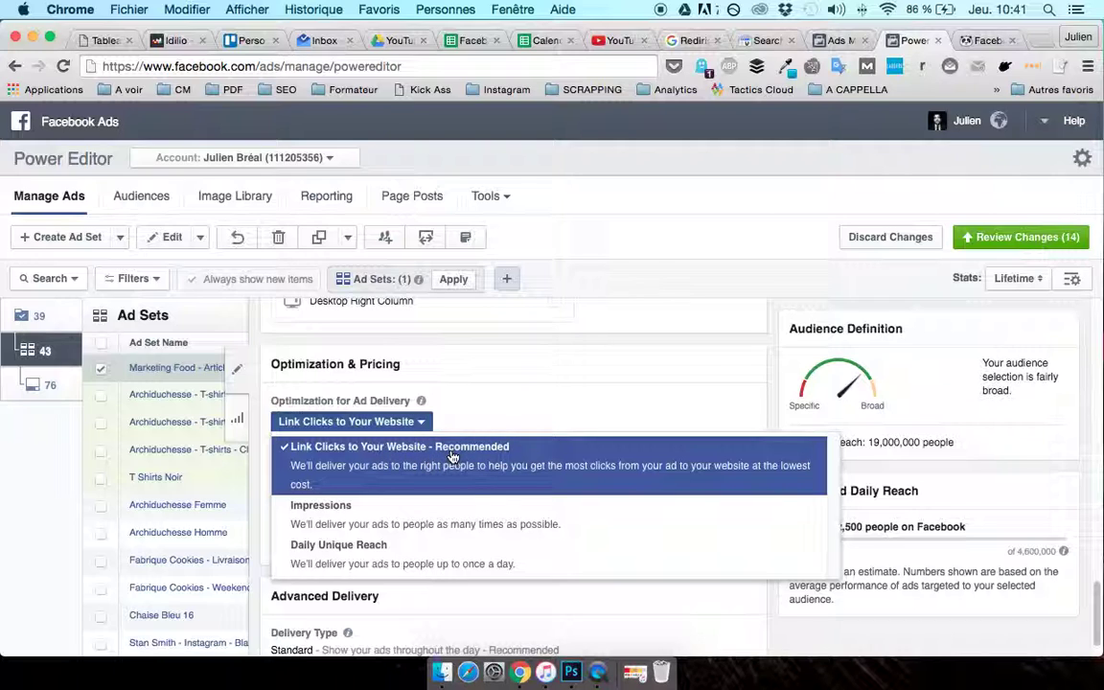
{"action": "left_click", "coordinate": [452, 457]}
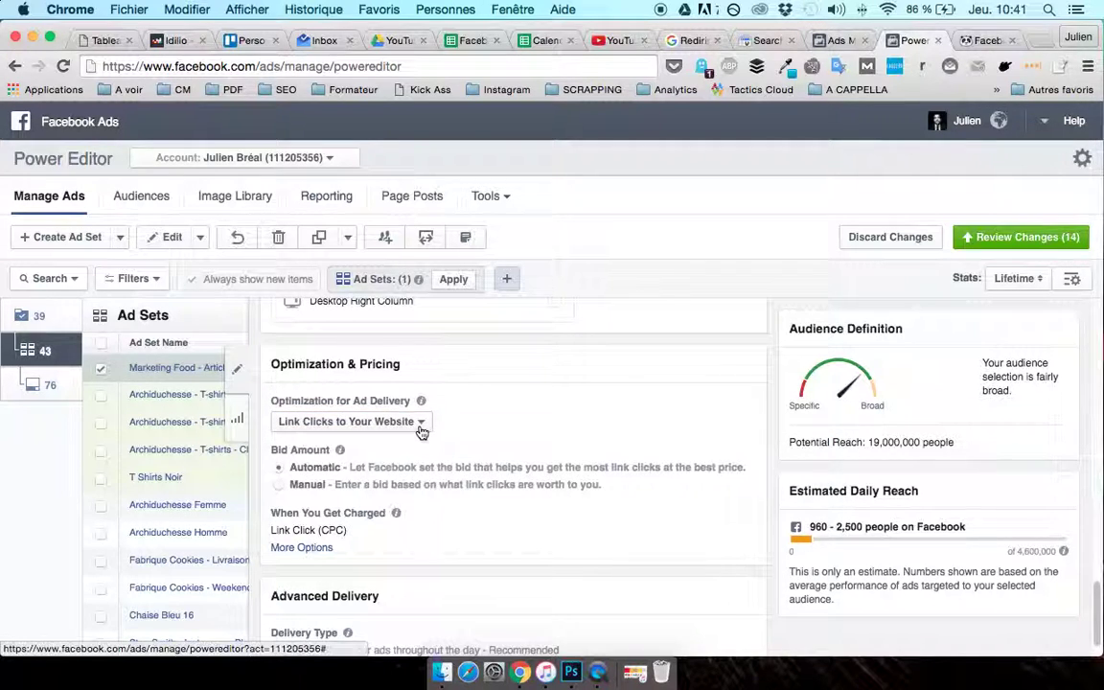
Step: Try Impressions and Daily Unique Reach as the ad delivery optimization, and return to Link Clicks to Your Website
{"action": "left_click", "coordinate": [422, 424]}
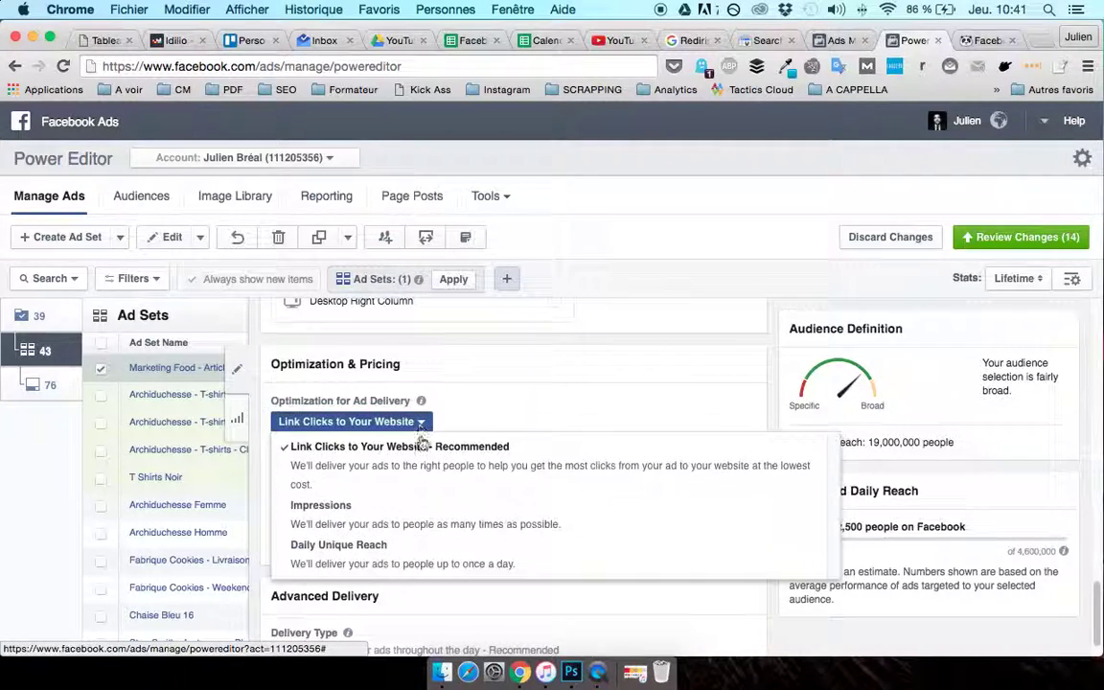
{"action": "left_click", "coordinate": [417, 515]}
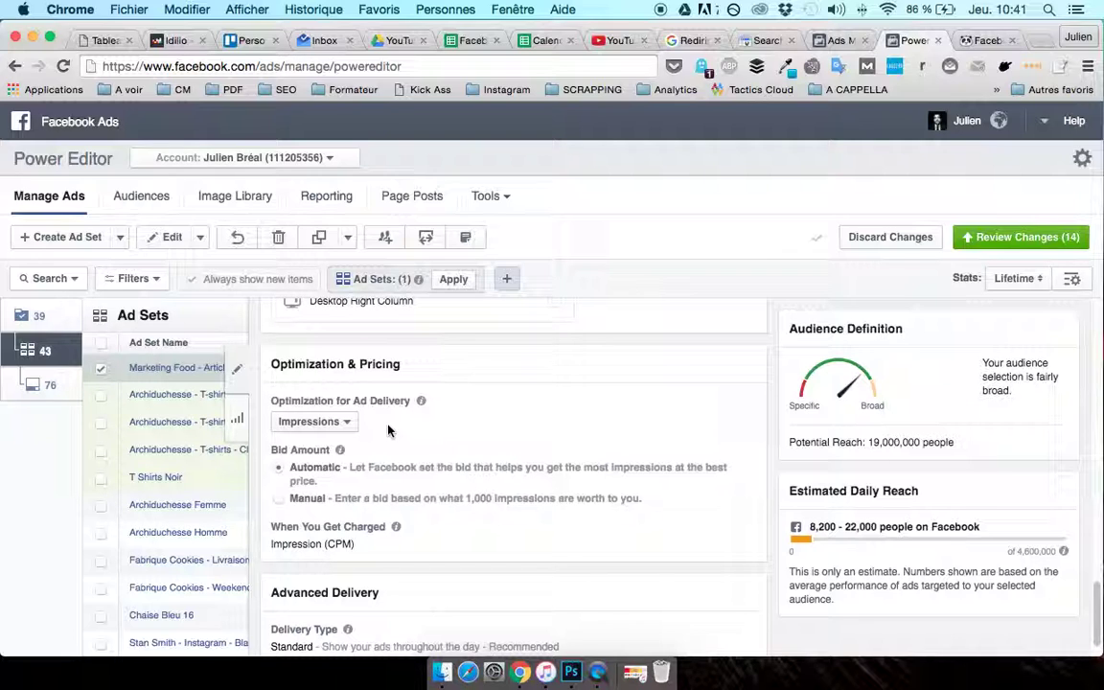
{"action": "left_click", "coordinate": [316, 422]}
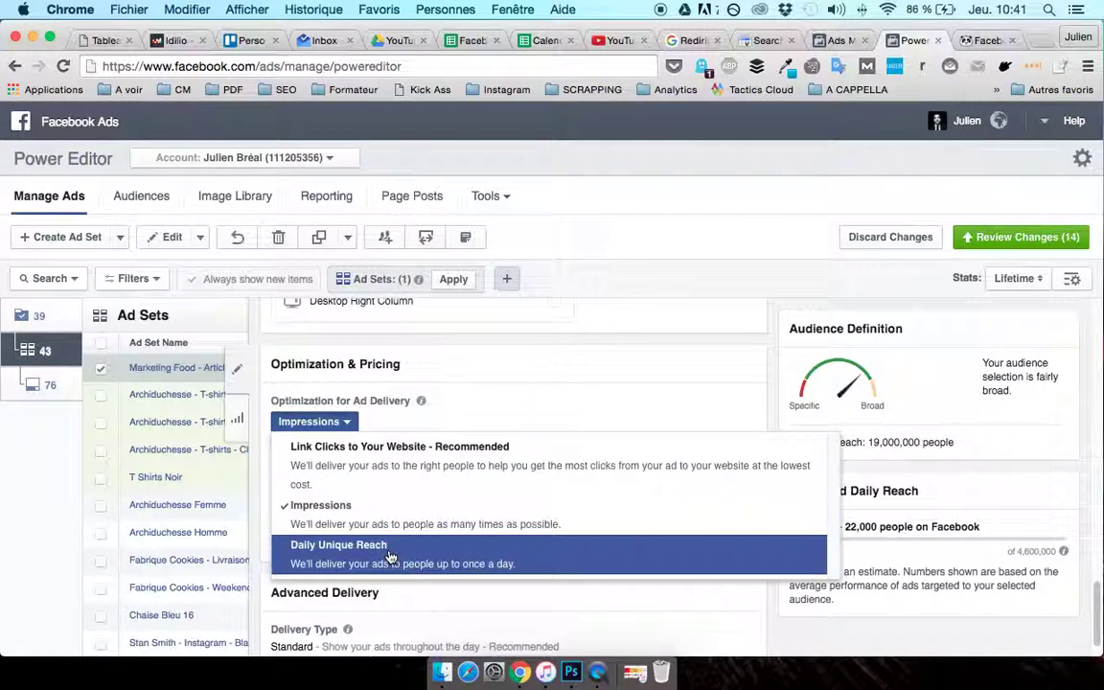
{"action": "left_click", "coordinate": [390, 554]}
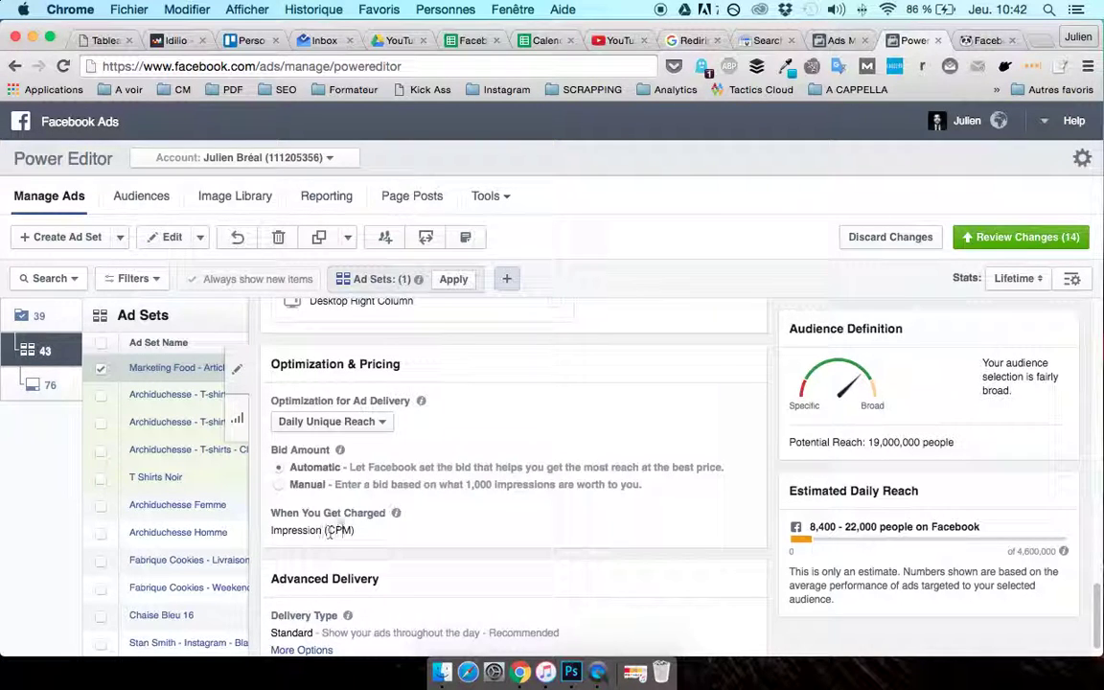
{"action": "left_click", "coordinate": [357, 423]}
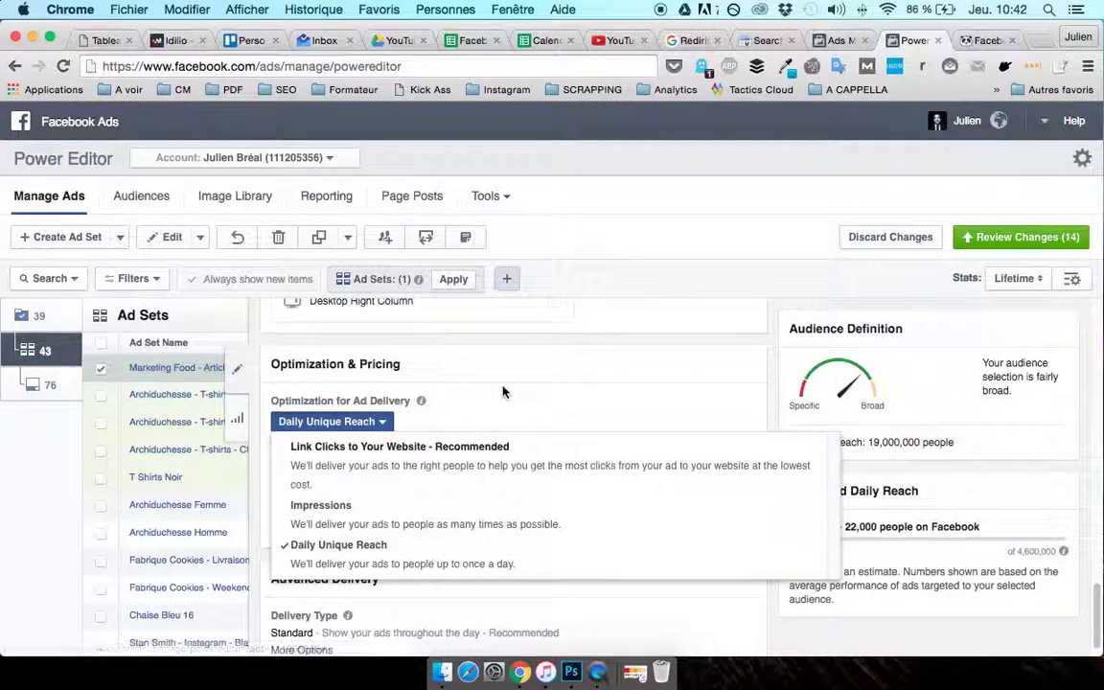
{"action": "left_click", "coordinate": [405, 466]}
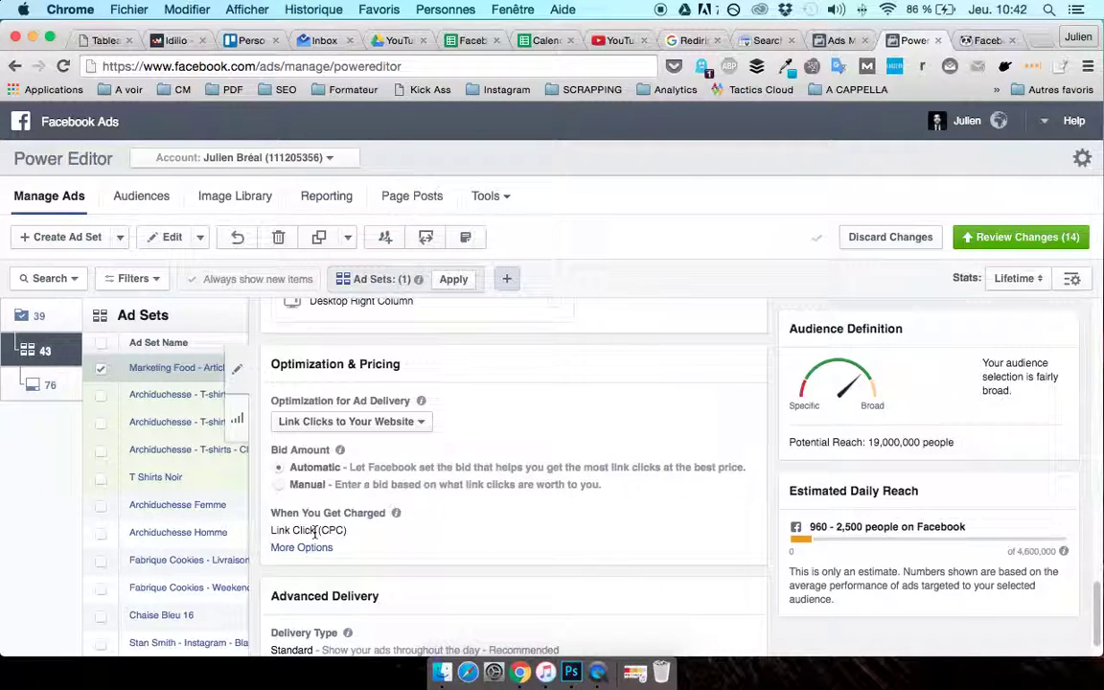
Step: Try Daily Unique Reach as the ad delivery optimization and compare manual with automatic bidding, ending on Automatic
{"action": "left_click", "coordinate": [364, 422]}
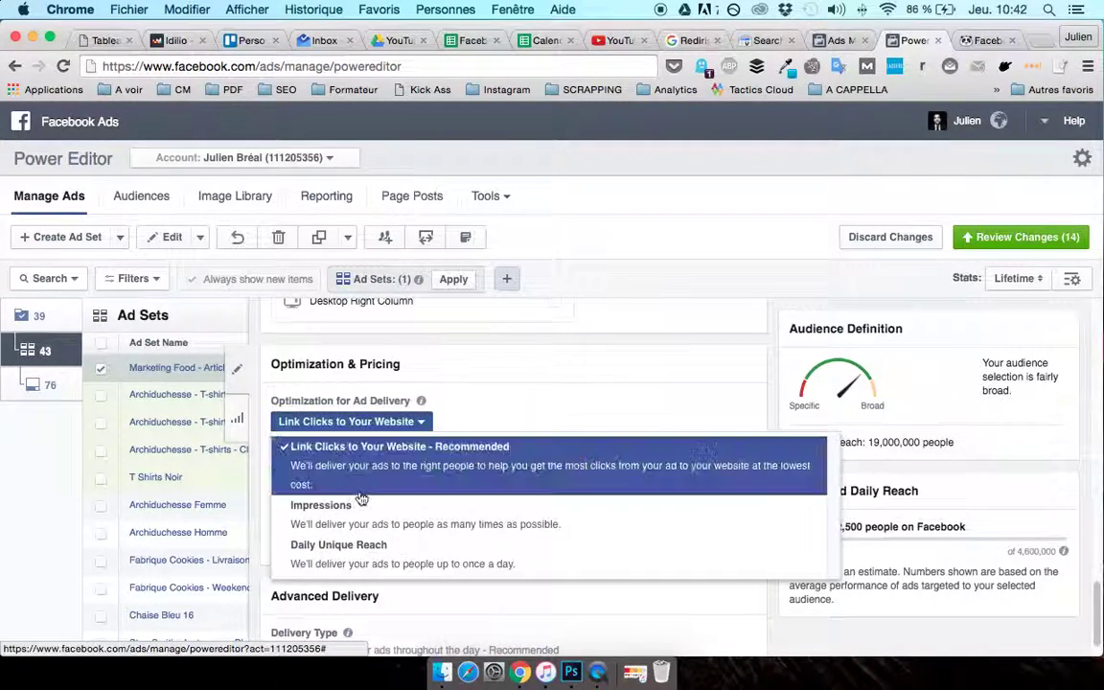
{"action": "left_click", "coordinate": [358, 558]}
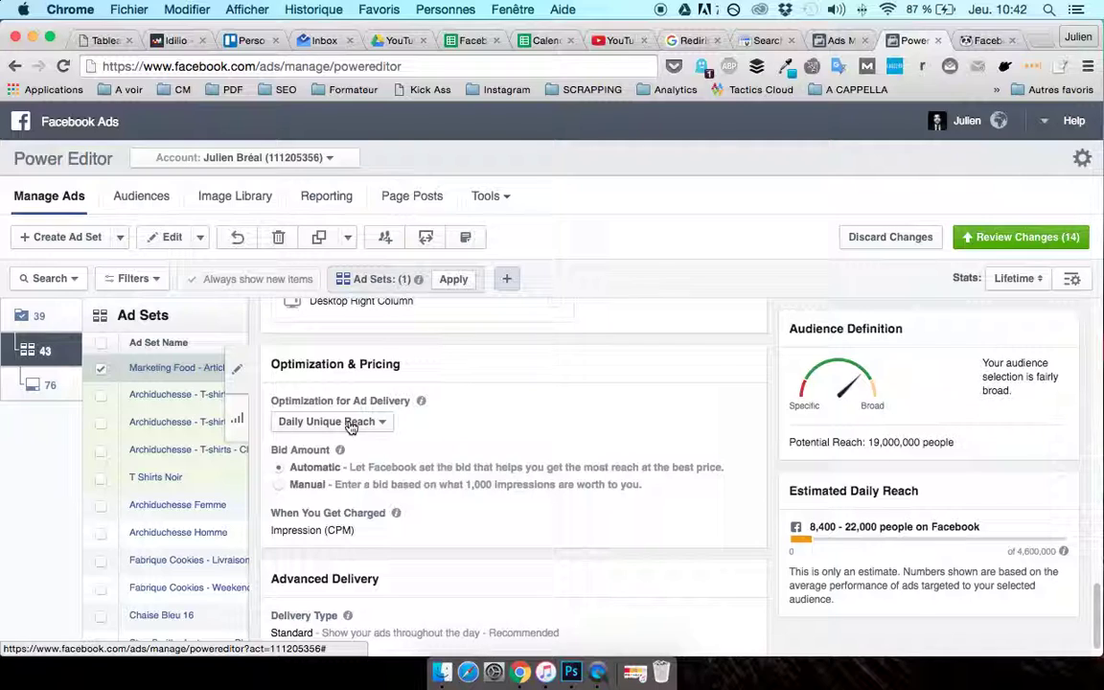
{"action": "left_click", "coordinate": [301, 487]}
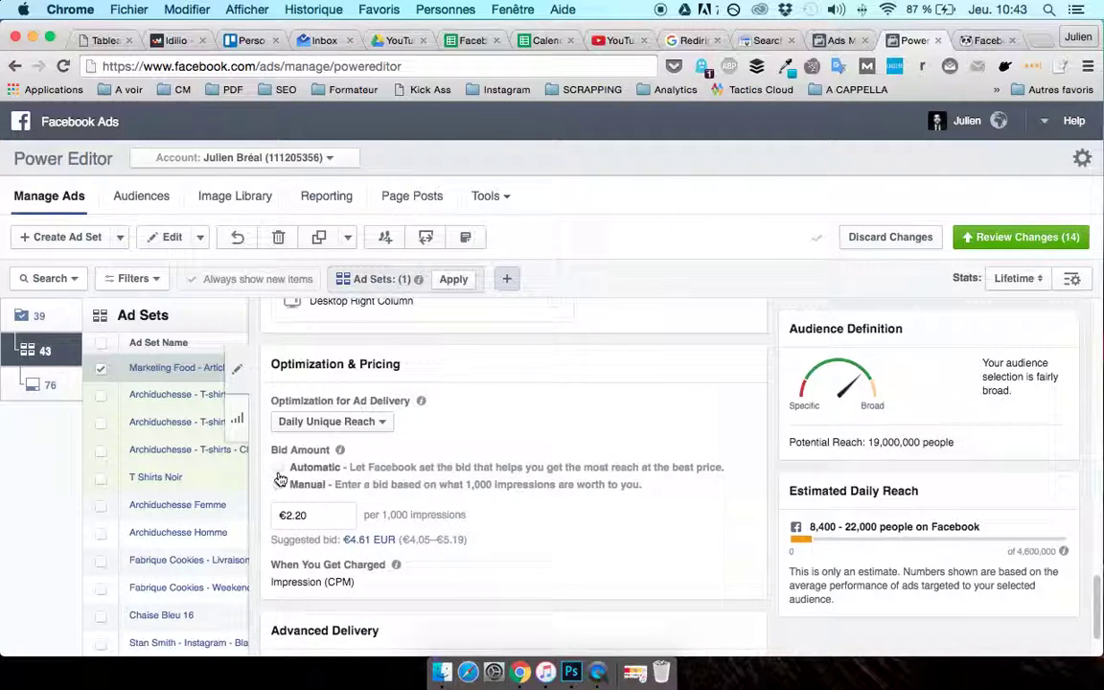
{"action": "left_click", "coordinate": [279, 469]}
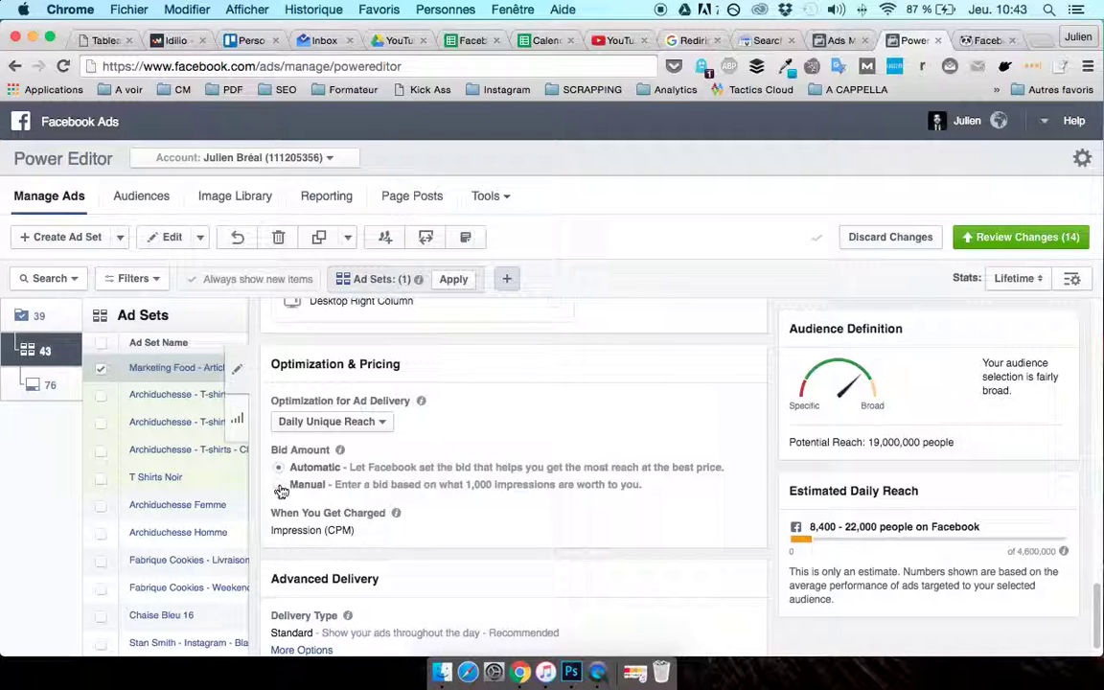
{"action": "left_click", "coordinate": [279, 485]}
{"action": "left_click", "coordinate": [279, 469]}
{"action": "scroll", "coordinate": [532, 498], "scroll_direction": "down", "scroll_amount": 1}
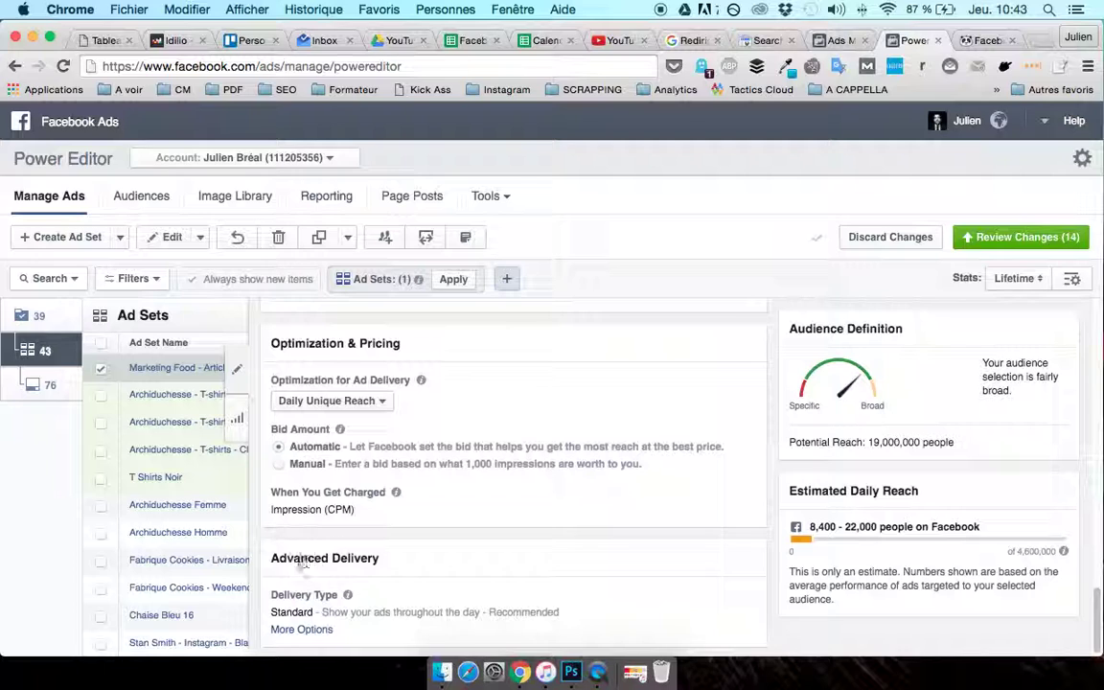
Step: Expand the delivery type options under Advanced Delivery and set the ad delivery optimization to Link Clicks to Your Website
{"action": "left_click", "coordinate": [299, 630]}
{"action": "scroll", "coordinate": [407, 493], "scroll_direction": "down", "scroll_amount": 1}
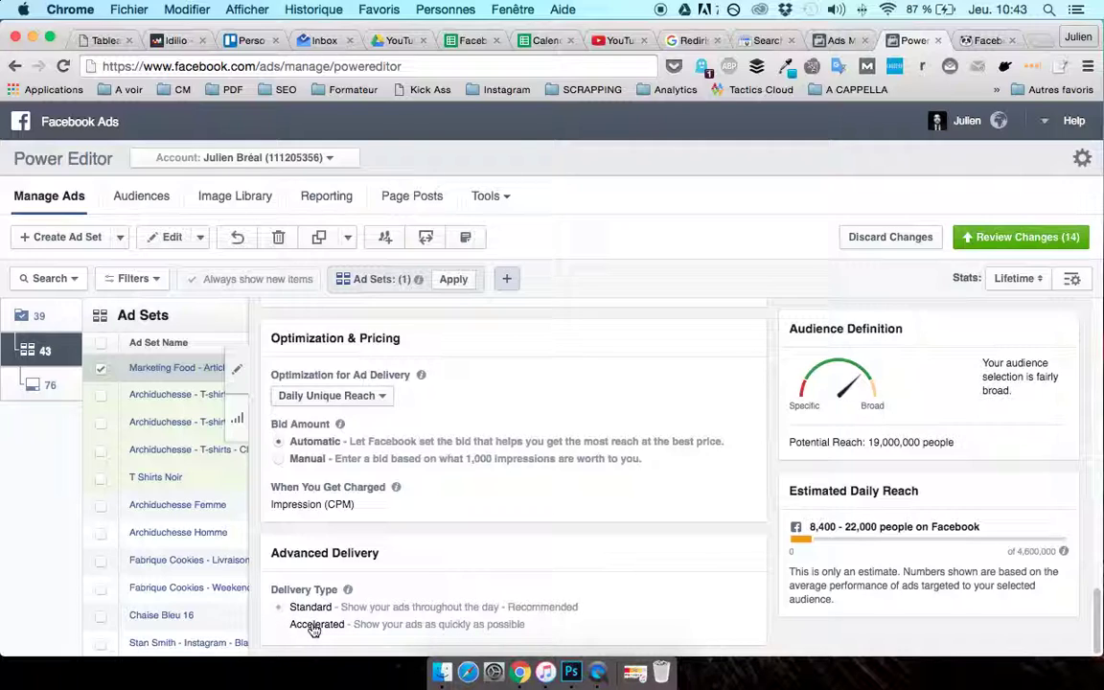
{"action": "left_click", "coordinate": [352, 397]}
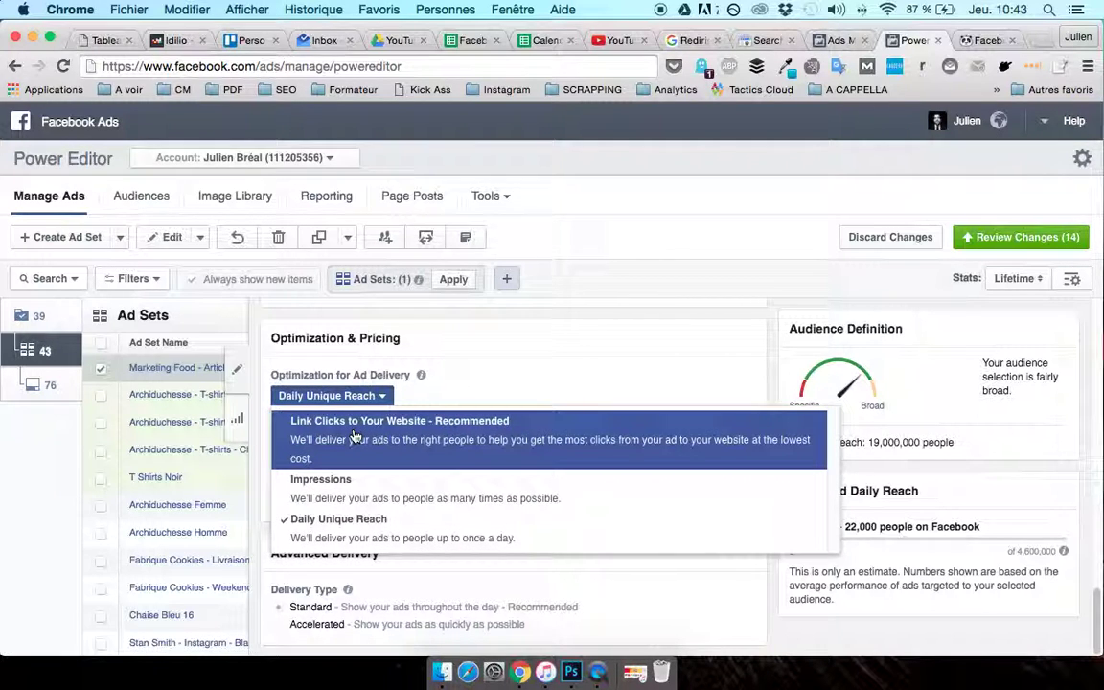
{"action": "left_click", "coordinate": [316, 433]}
{"action": "scroll", "coordinate": [410, 463], "scroll_direction": "down", "scroll_amount": 1}
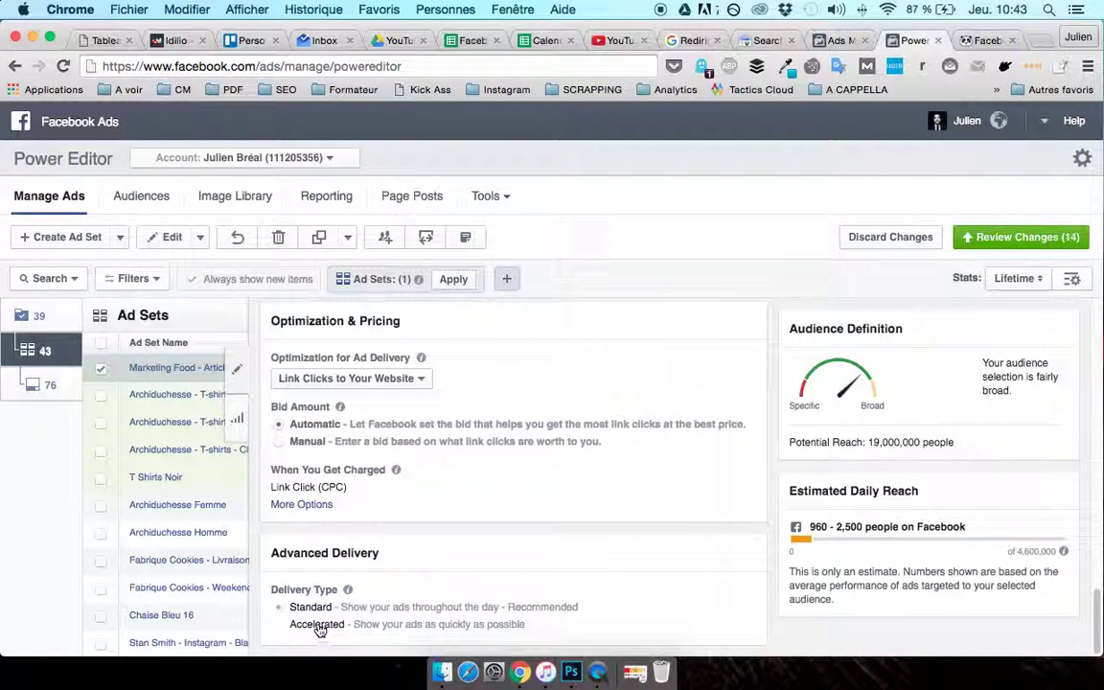
Step: Review the FilActuDesktop ad set's placement, budget, schedule, optimization, delivery type and estimated daily reach
{"action": "scroll", "coordinate": [316, 630], "scroll_direction": "up", "scroll_amount": 1}
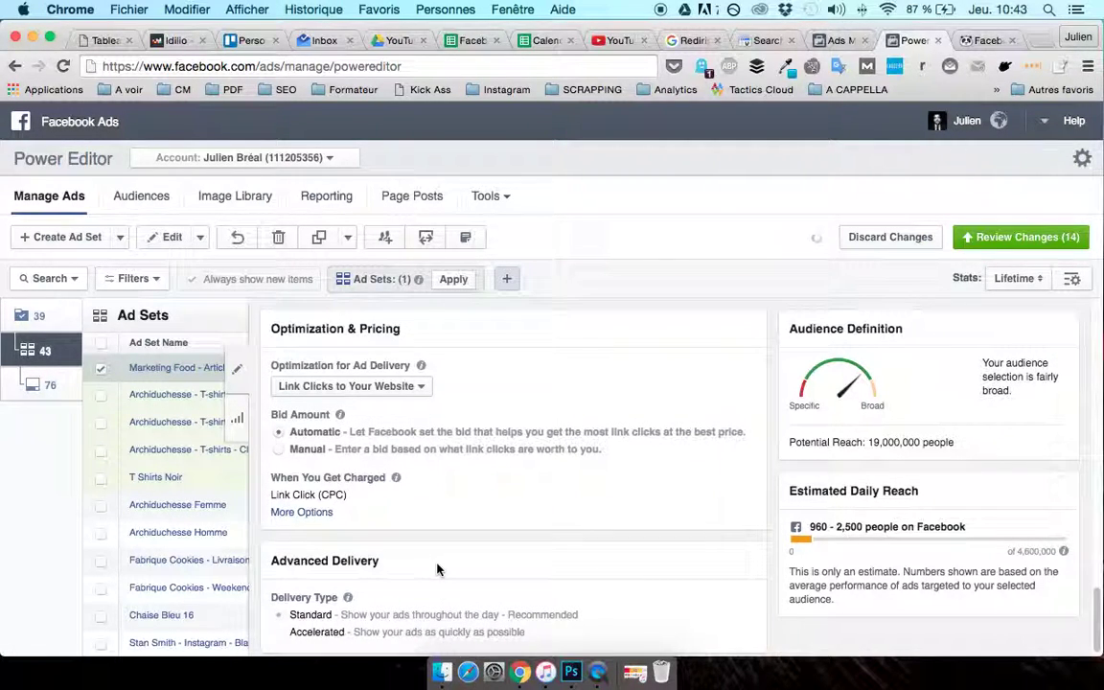
{"action": "scroll", "coordinate": [436, 572], "scroll_direction": "up", "scroll_amount": 5}
{"action": "scroll", "coordinate": [436, 571], "scroll_direction": "up", "scroll_amount": 2}
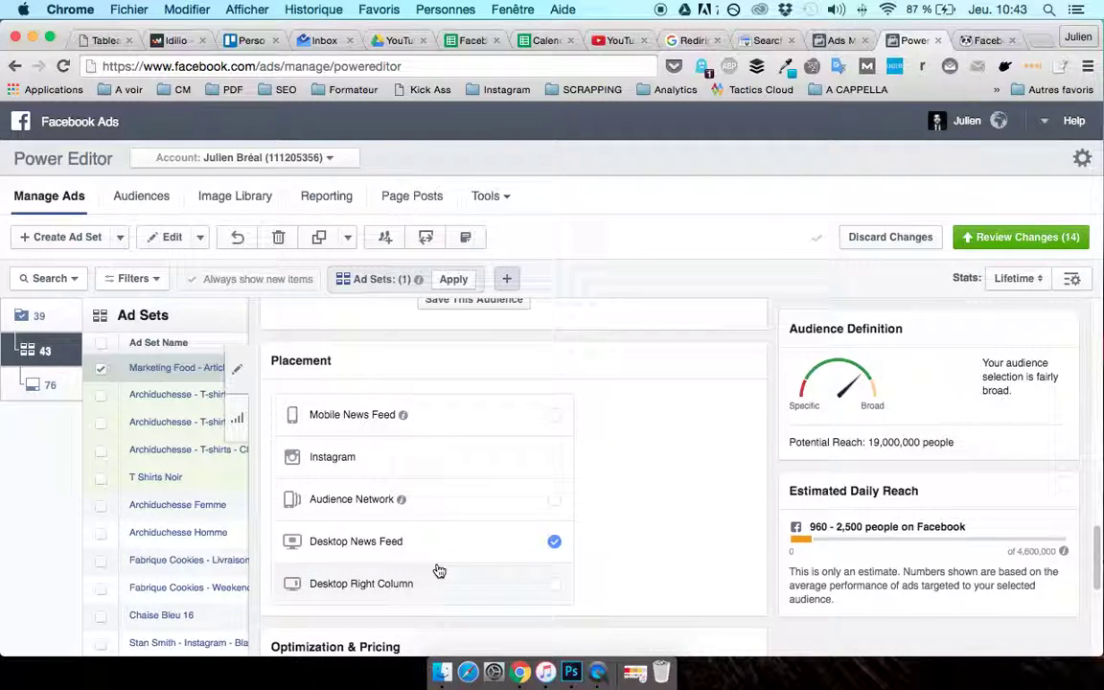
{"action": "scroll", "coordinate": [437, 571], "scroll_direction": "up", "scroll_amount": 5}
{"action": "scroll", "coordinate": [436, 570], "scroll_direction": "up", "scroll_amount": 15}
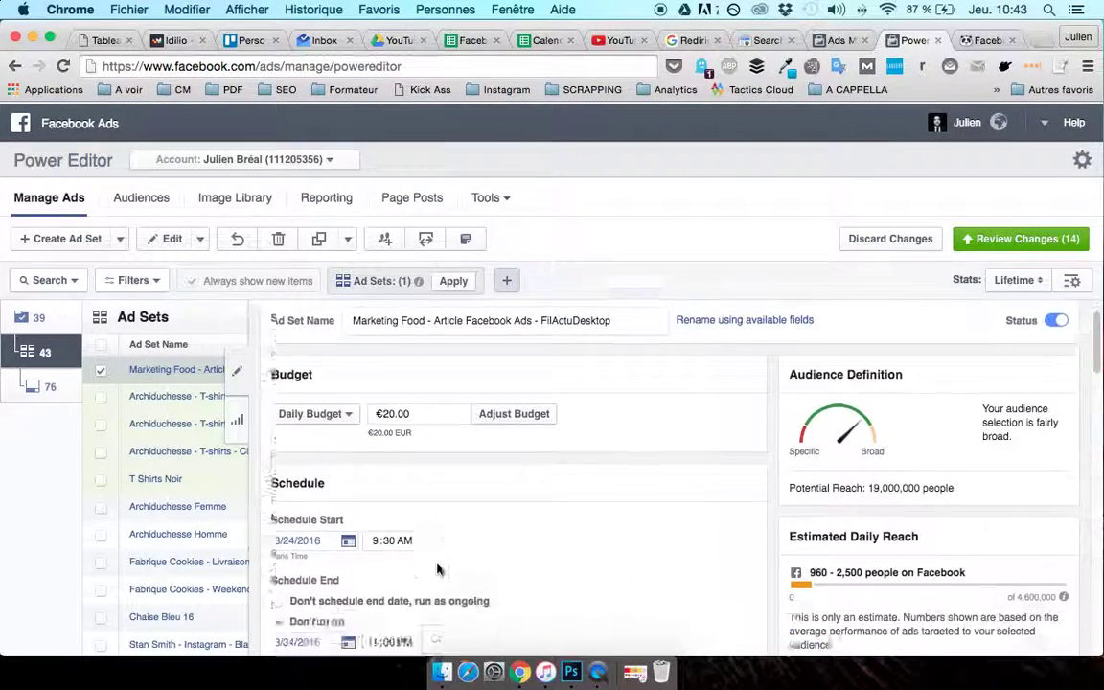
{"action": "scroll", "coordinate": [436, 570], "scroll_direction": "down", "scroll_amount": 10}
{"action": "scroll", "coordinate": [288, 628], "scroll_direction": "up", "scroll_amount": 1}
{"action": "mouse_move", "coordinate": [348, 600]}
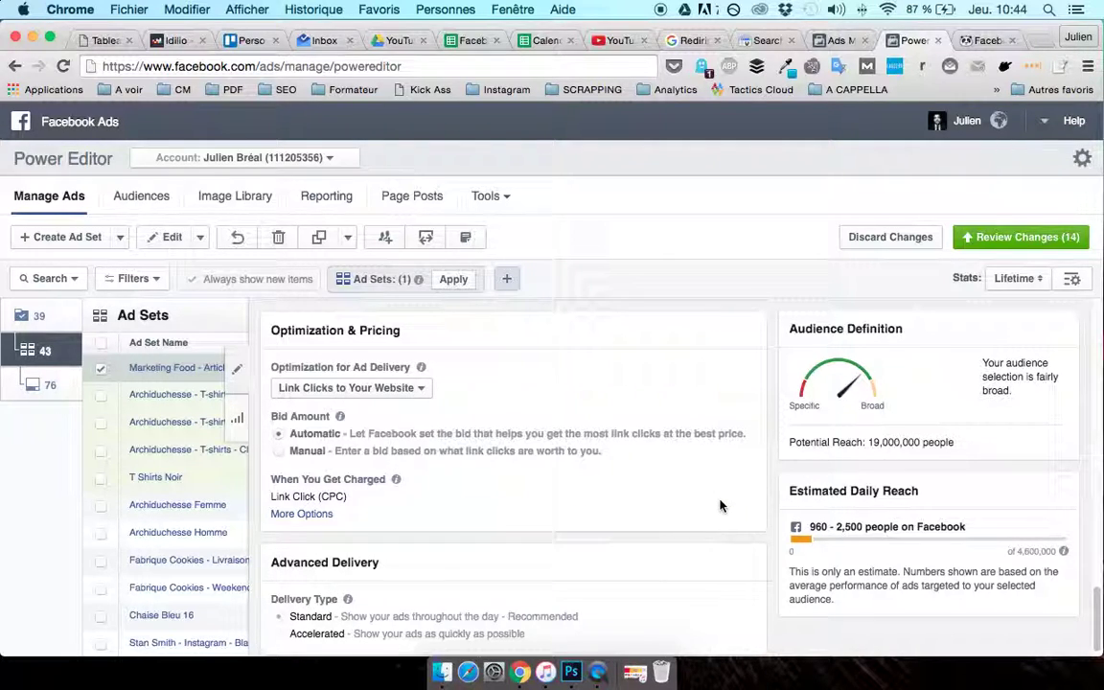
{"action": "scroll", "coordinate": [721, 504], "scroll_direction": "up", "scroll_amount": 5}
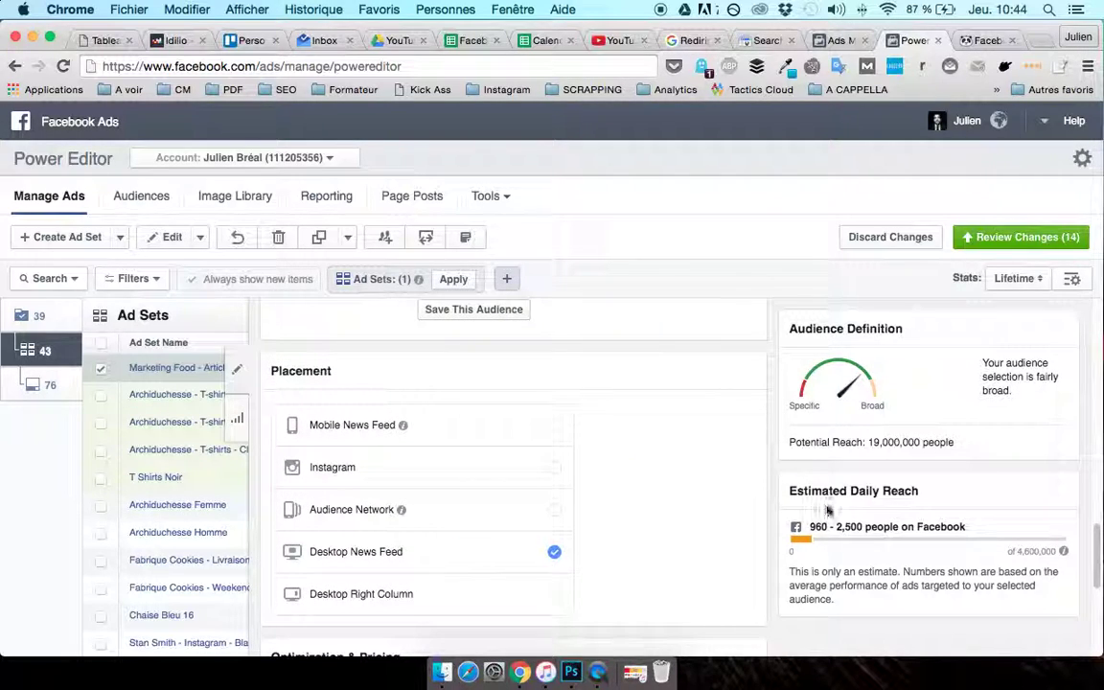